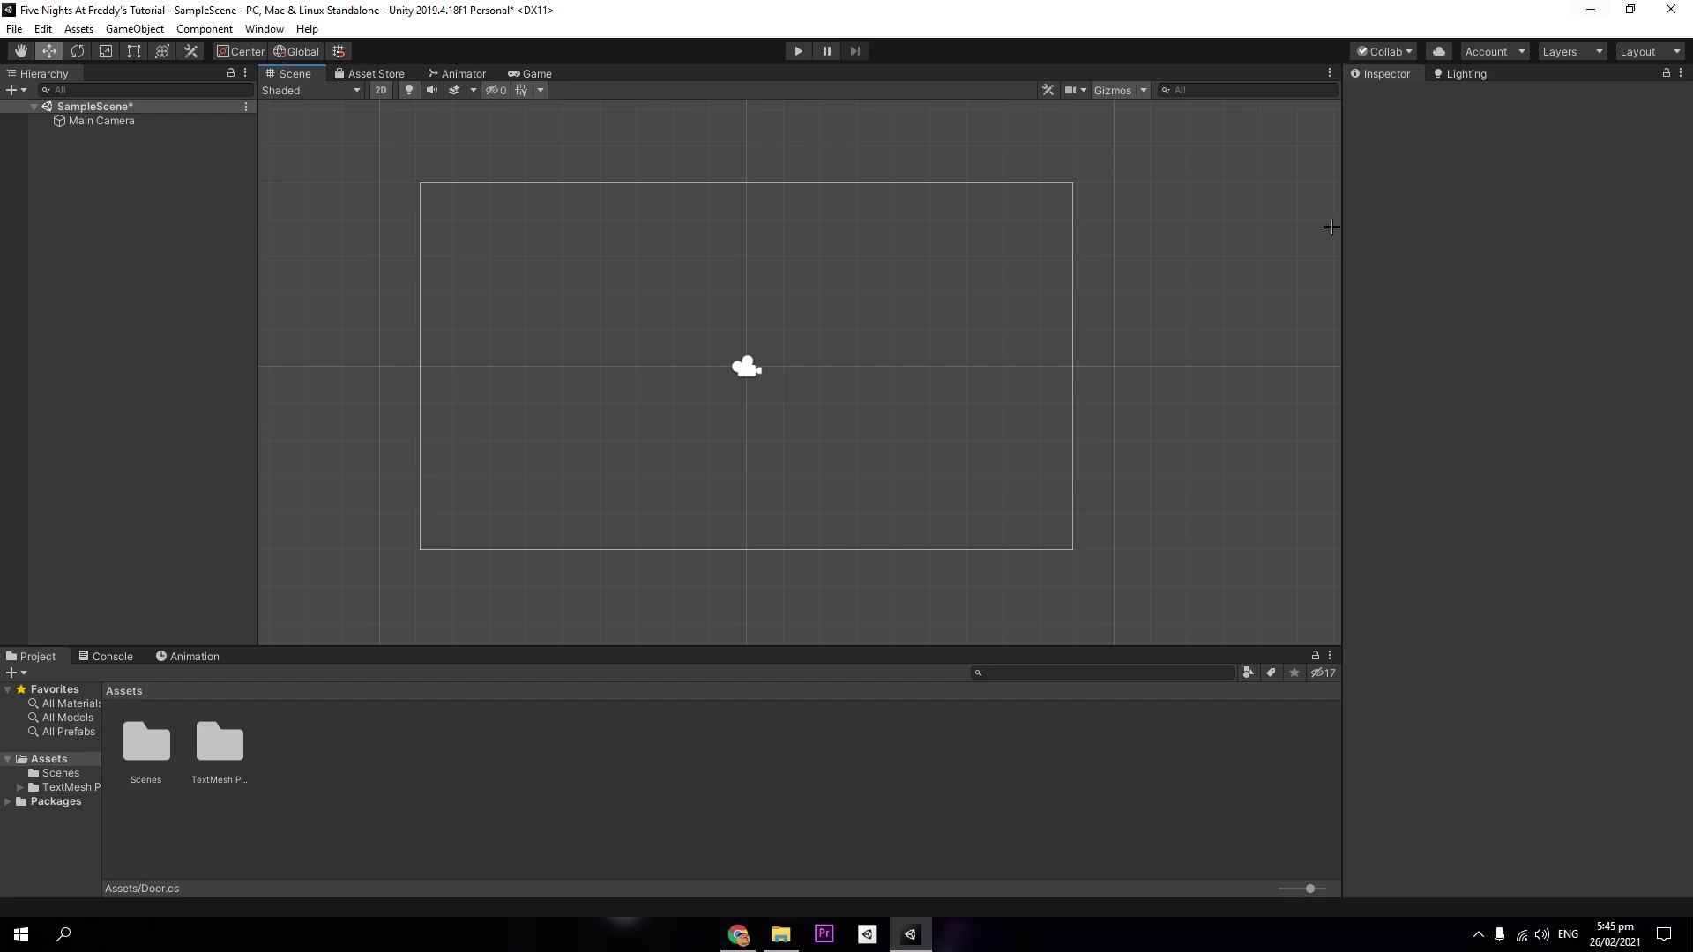
Step: Examine the size of the top FNAF in Unity playlist and the other YouTube tutorial results, close the mini player, and return to Unity
{"action": "middle_click_drag", "start_coordinate": [766, 395], "coordinate": [780, 402]}
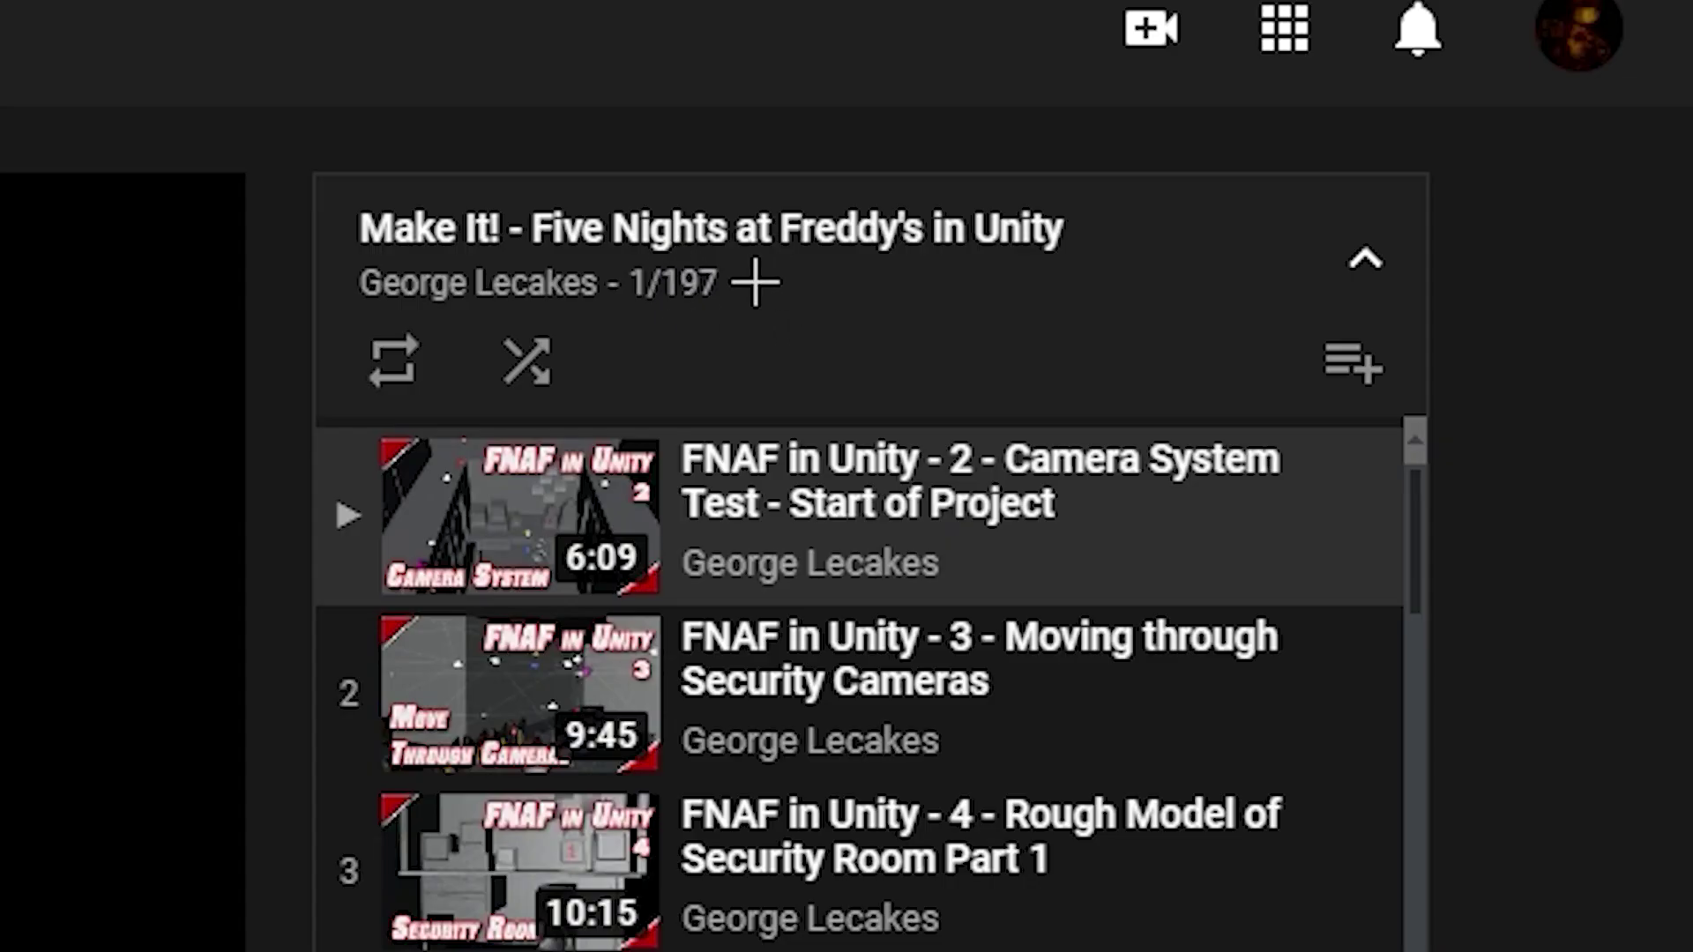
{"action": "left_click_drag", "start_coordinate": [737, 276], "coordinate": [627, 281]}
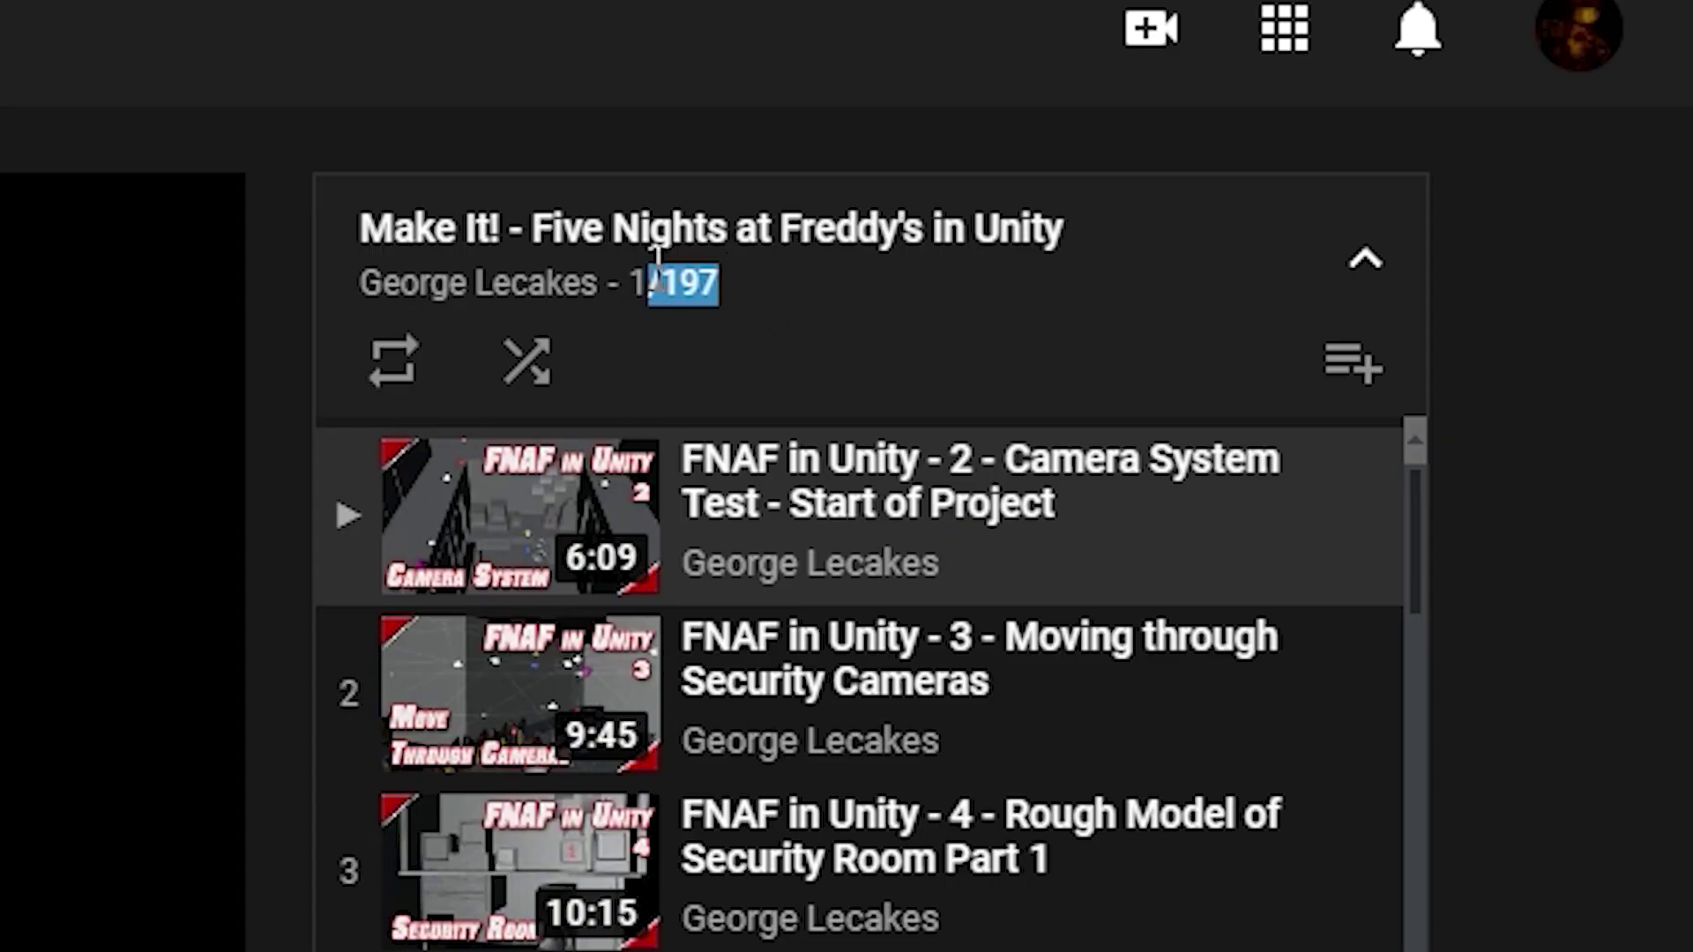
{"action": "left_click", "coordinate": [736, 289]}
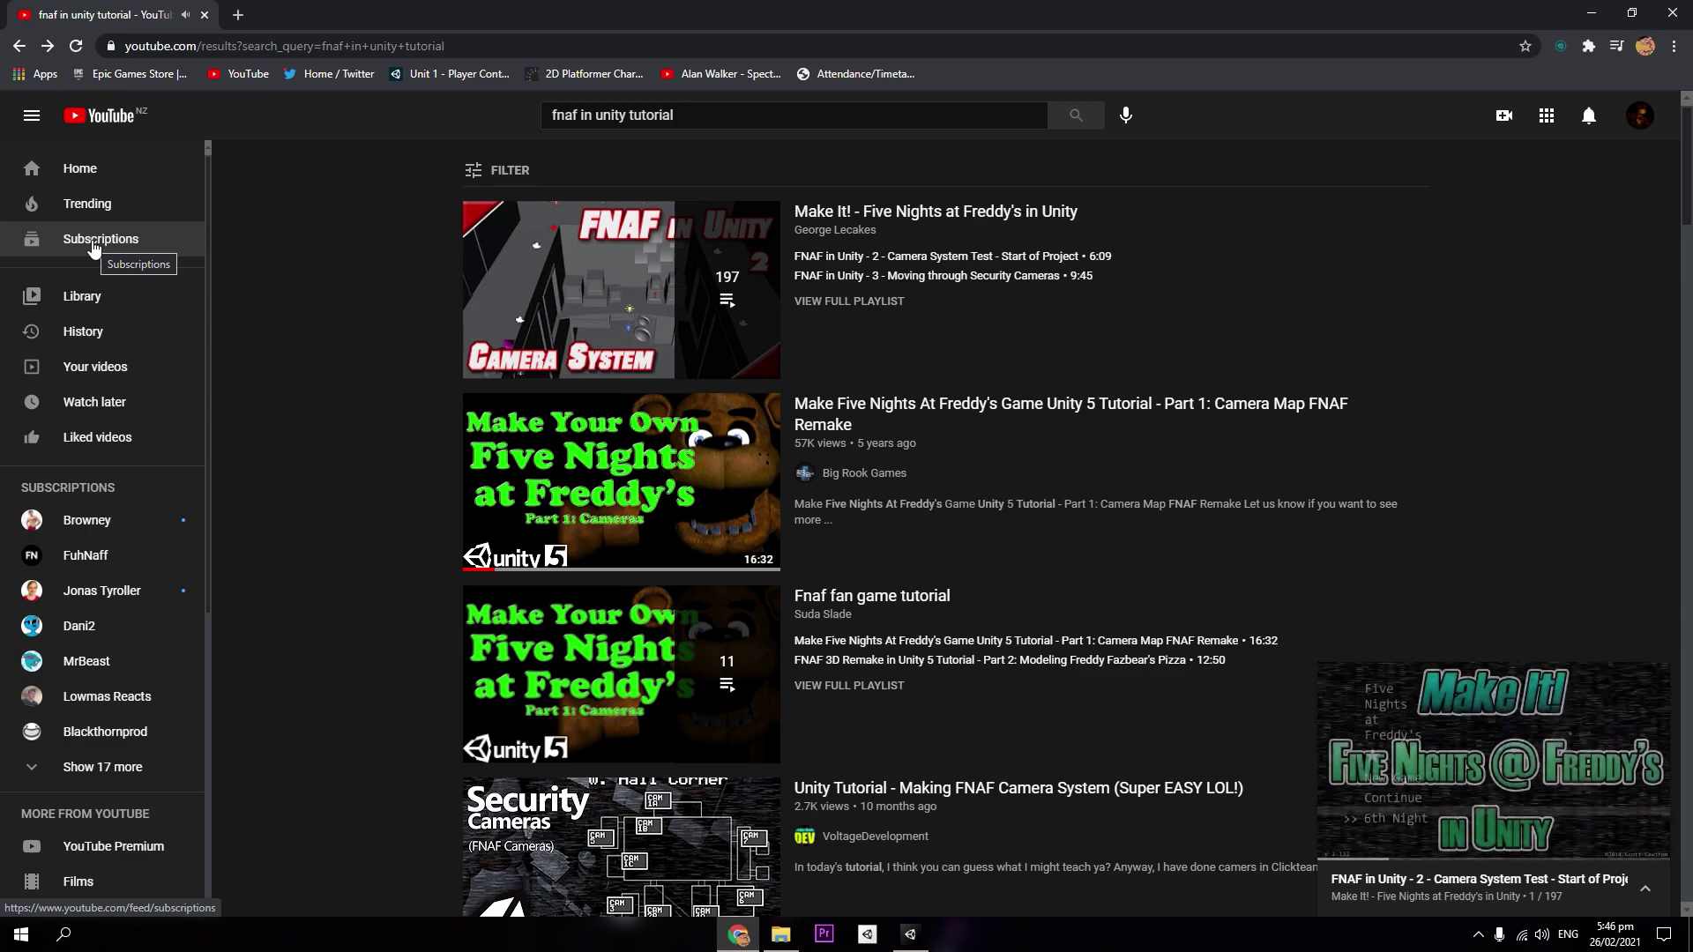
{"action": "left_click", "coordinate": [1652, 684]}
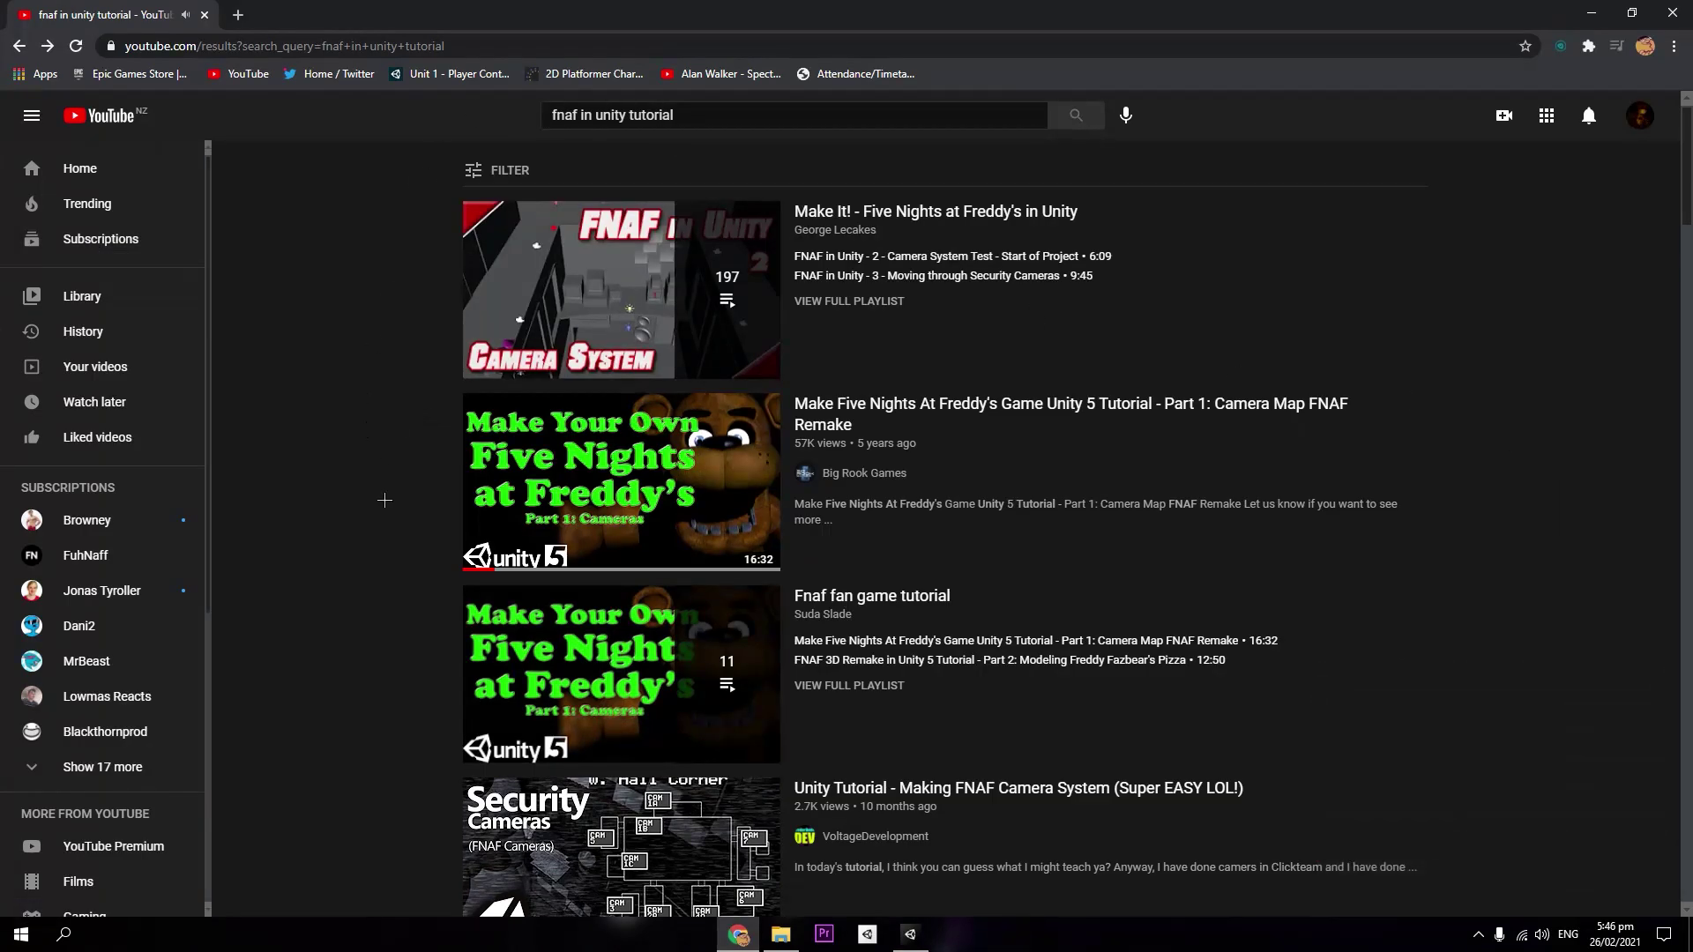
{"action": "scroll", "coordinate": [381, 522], "scroll_direction": "down", "scroll_amount": 8}
{"action": "scroll", "coordinate": [341, 454], "scroll_direction": "up", "scroll_amount": 8}
{"action": "key", "text": "alt+Tab"}
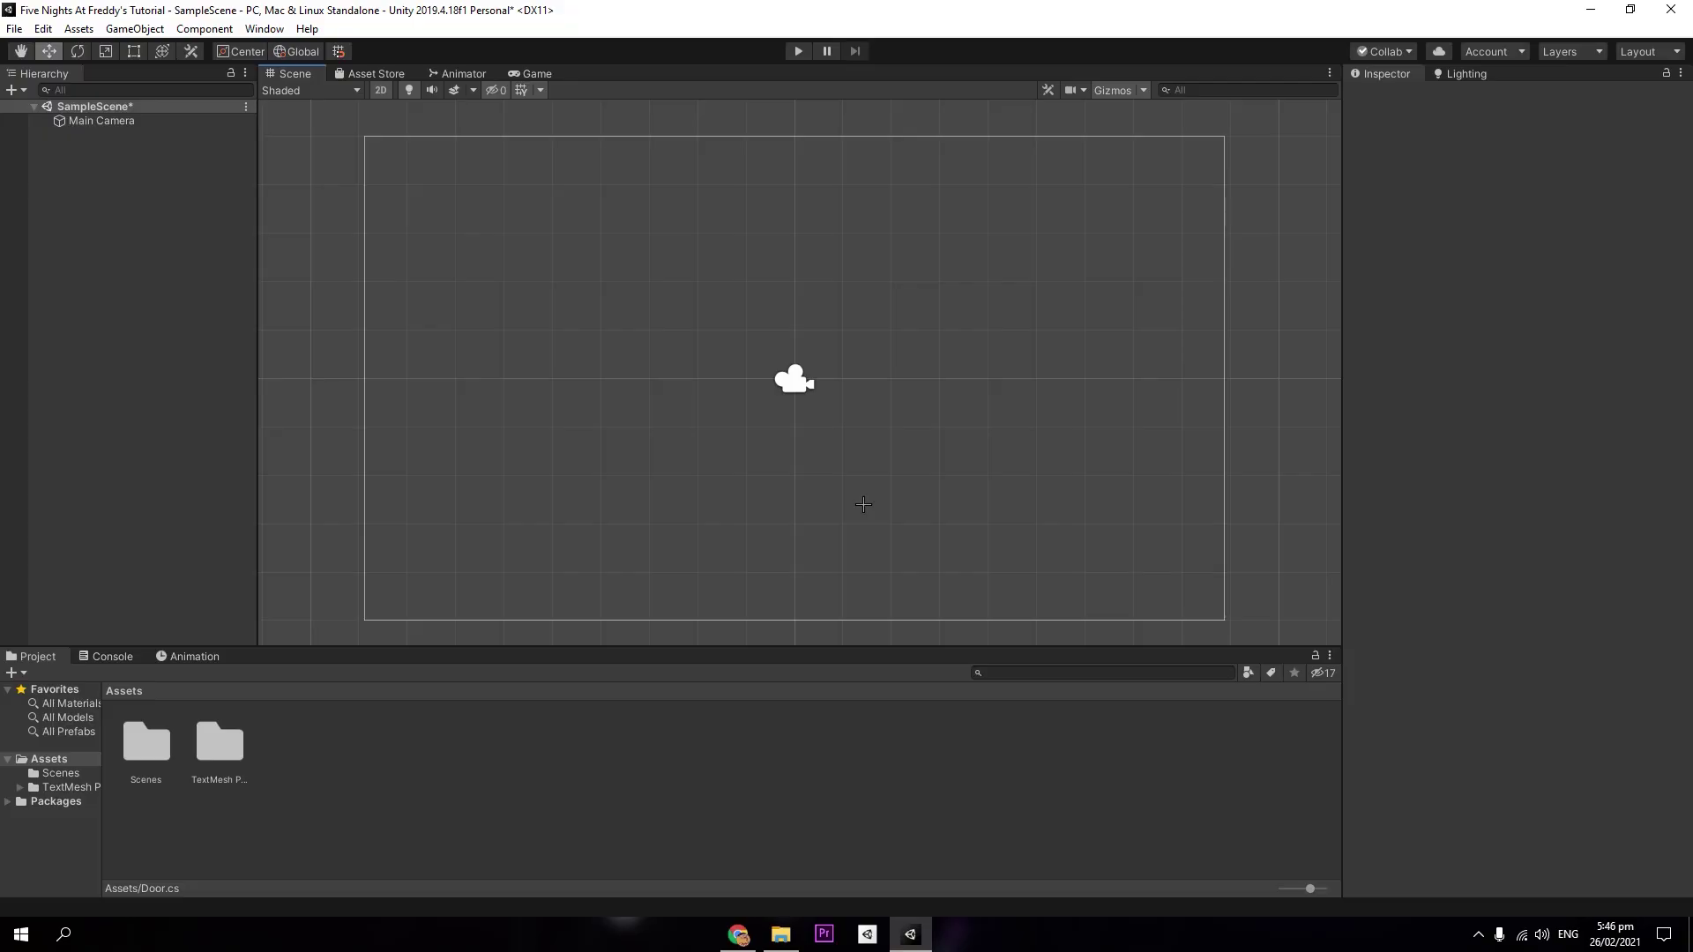
Step: Search Windows for Visual Studio Code, open it to view its welcome page, and close it
{"action": "left_click", "coordinate": [54, 940]}
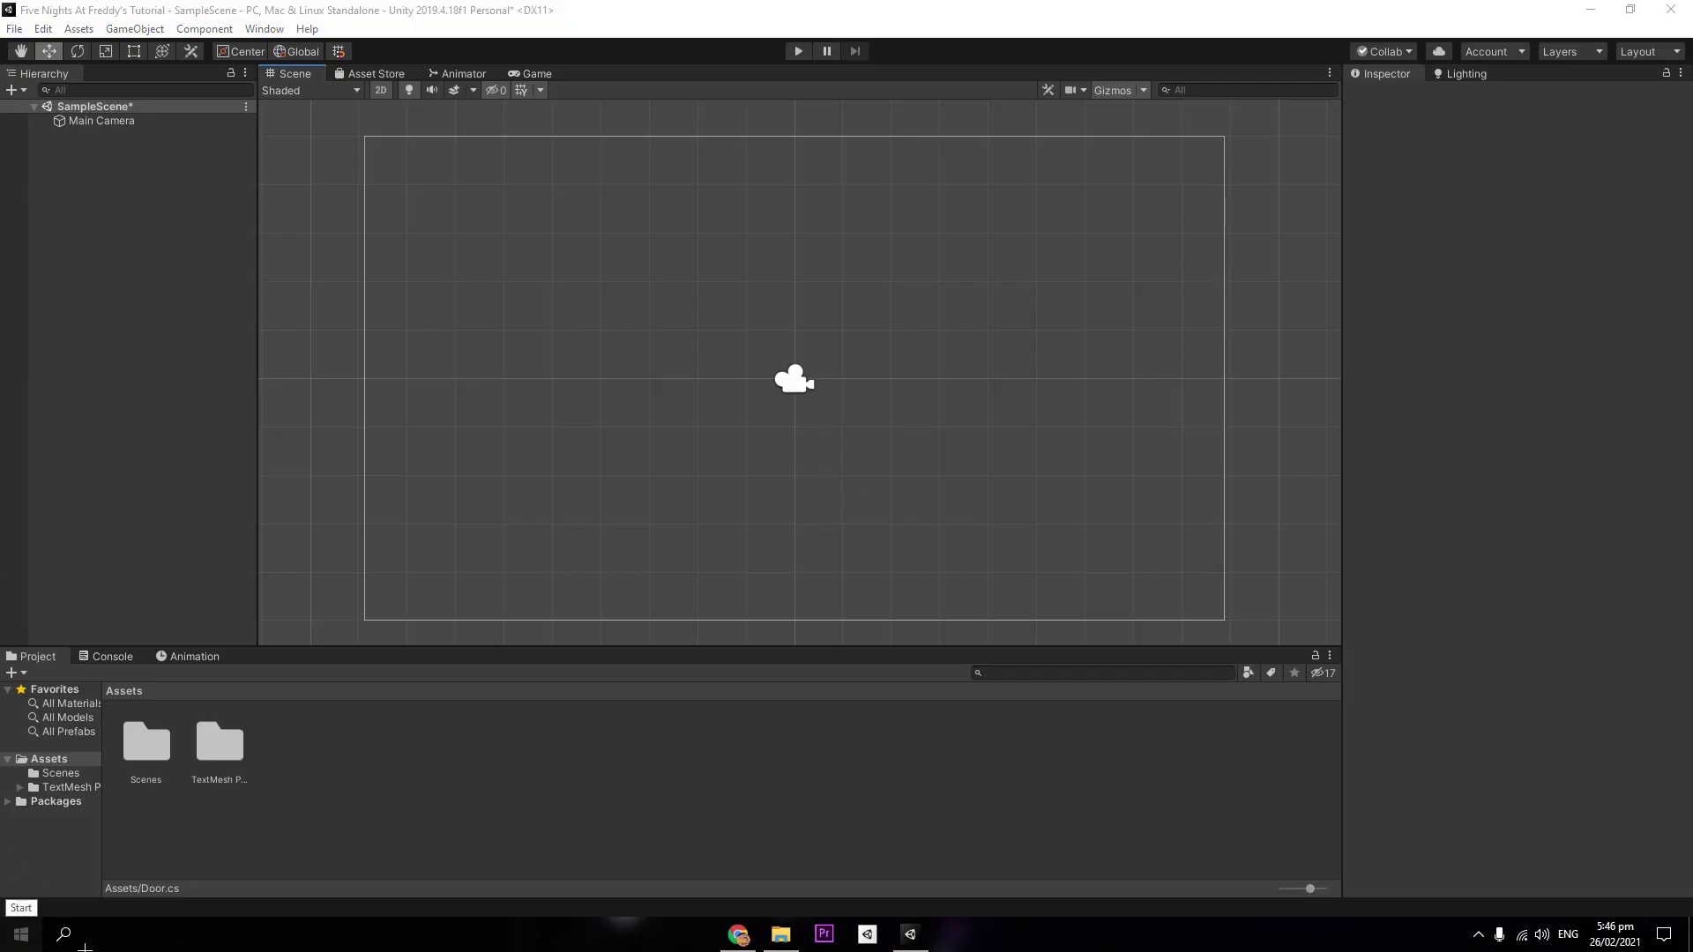
{"action": "type", "text": "vis"}
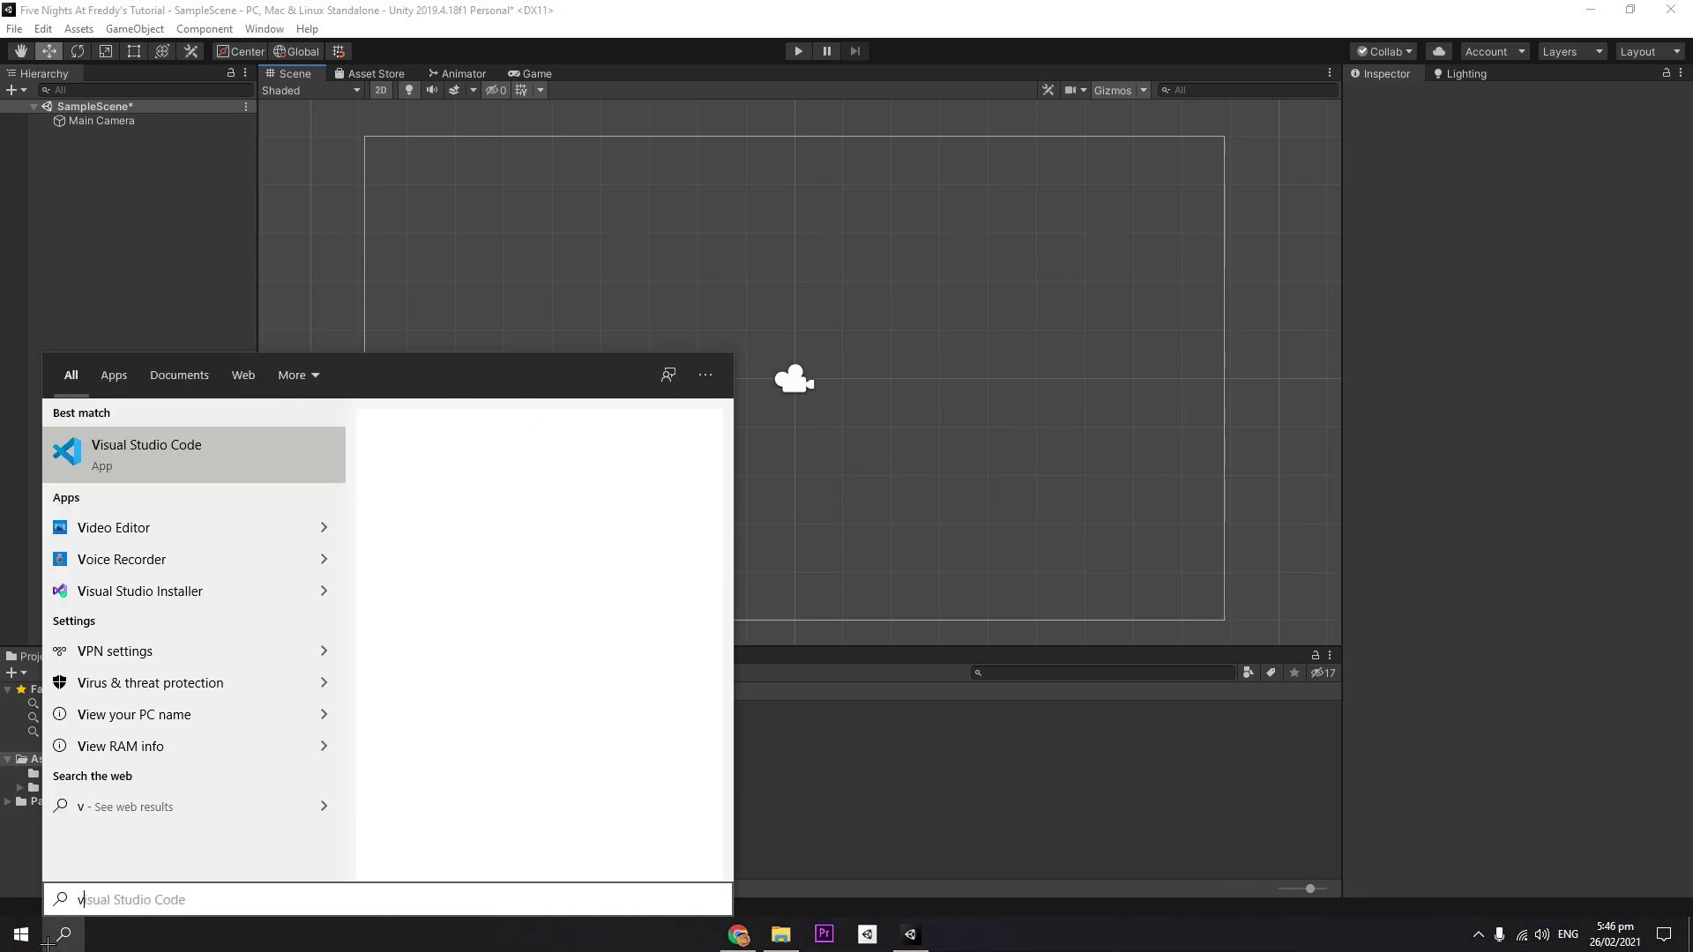
{"action": "type", "text": "ual"}
{"action": "left_click", "coordinate": [159, 441]}
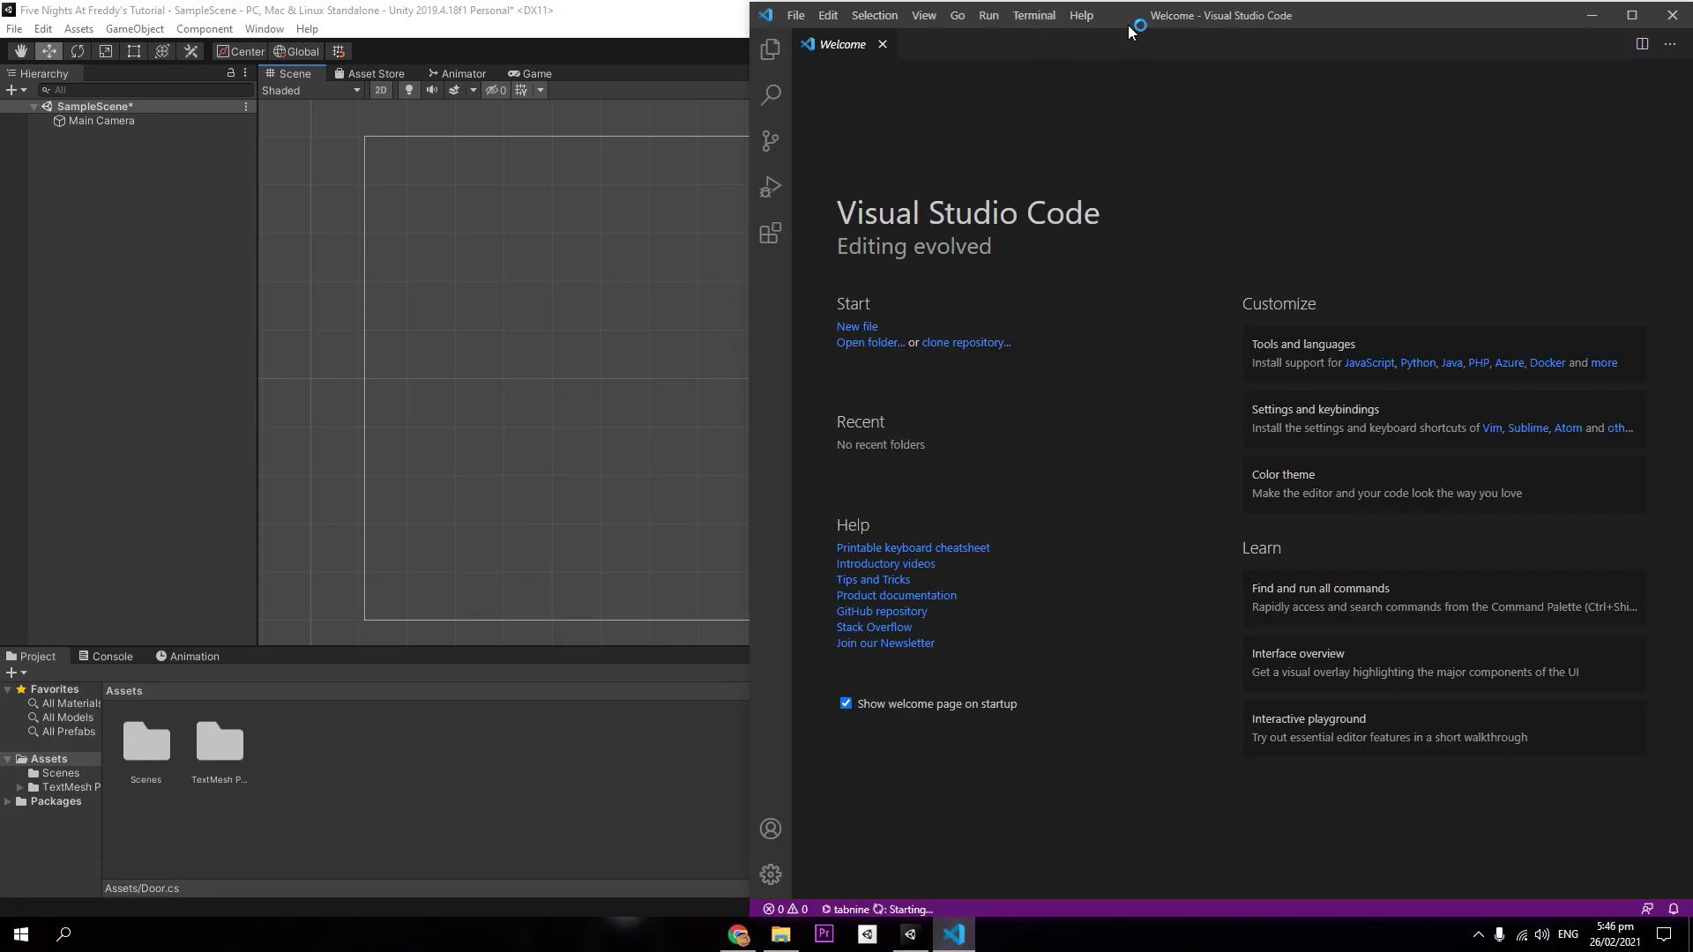
{"action": "mouse_move", "coordinate": [1137, 19]}
{"action": "left_mouse_down"}
{"action": "mouse_move", "coordinate": [510, 19]}
{"action": "mouse_move", "coordinate": [787, 40]}
{"action": "mouse_move", "coordinate": [1132, 27]}
{"action": "left_mouse_up"}
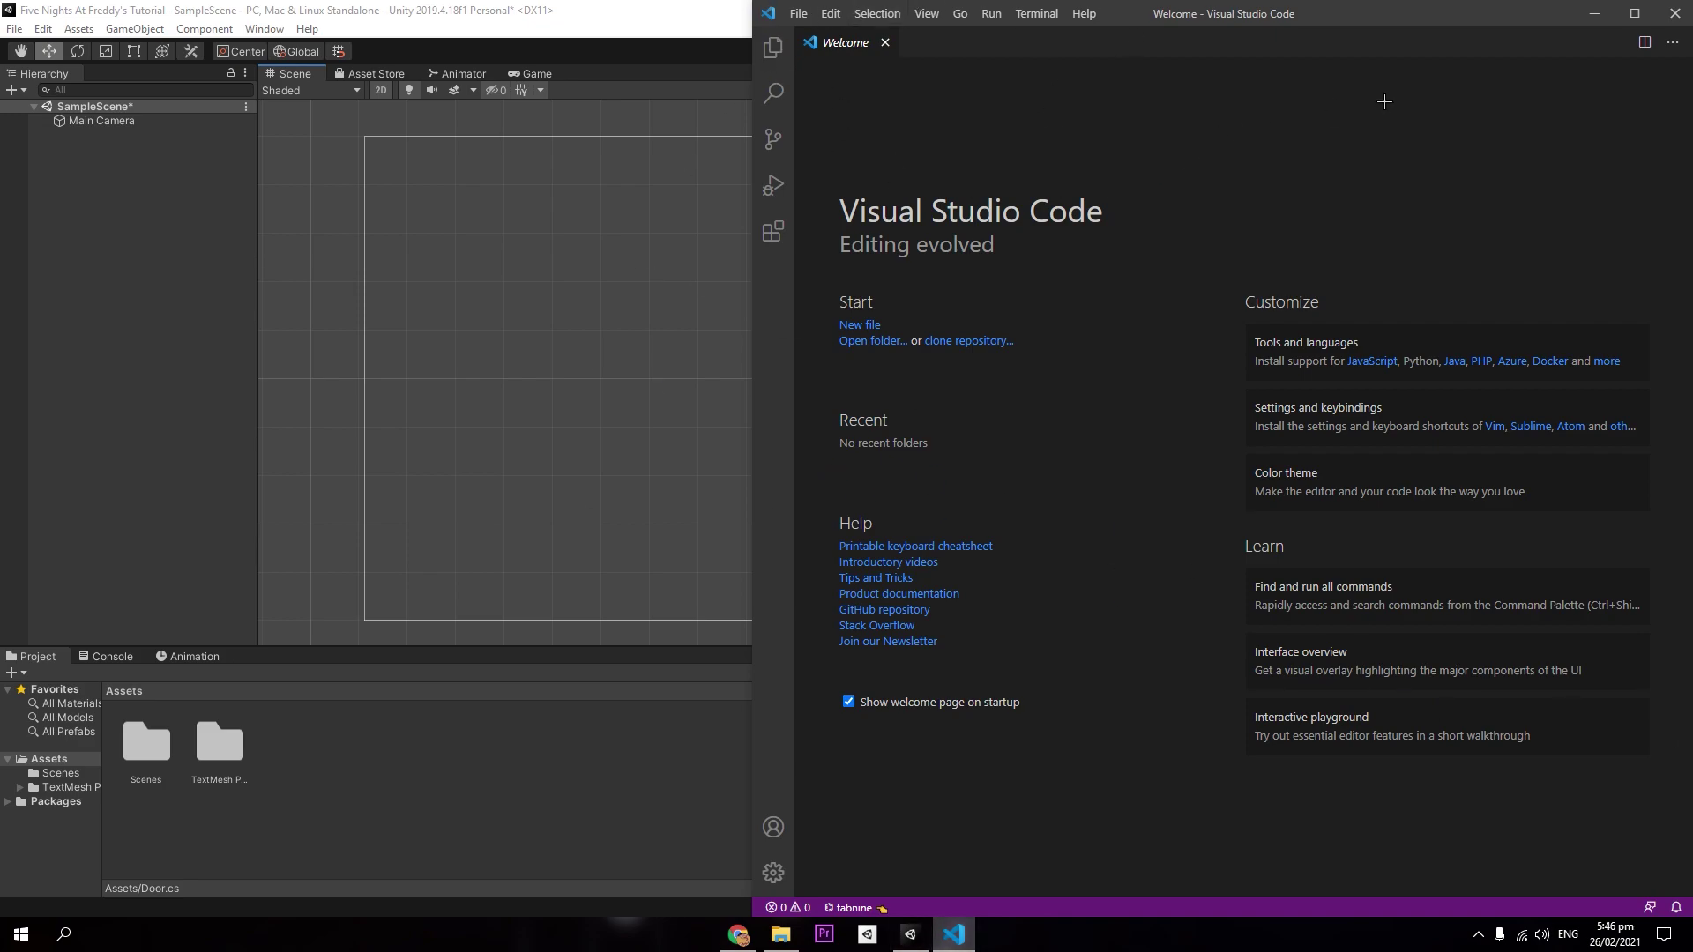
{"action": "left_click", "coordinate": [1674, 14]}
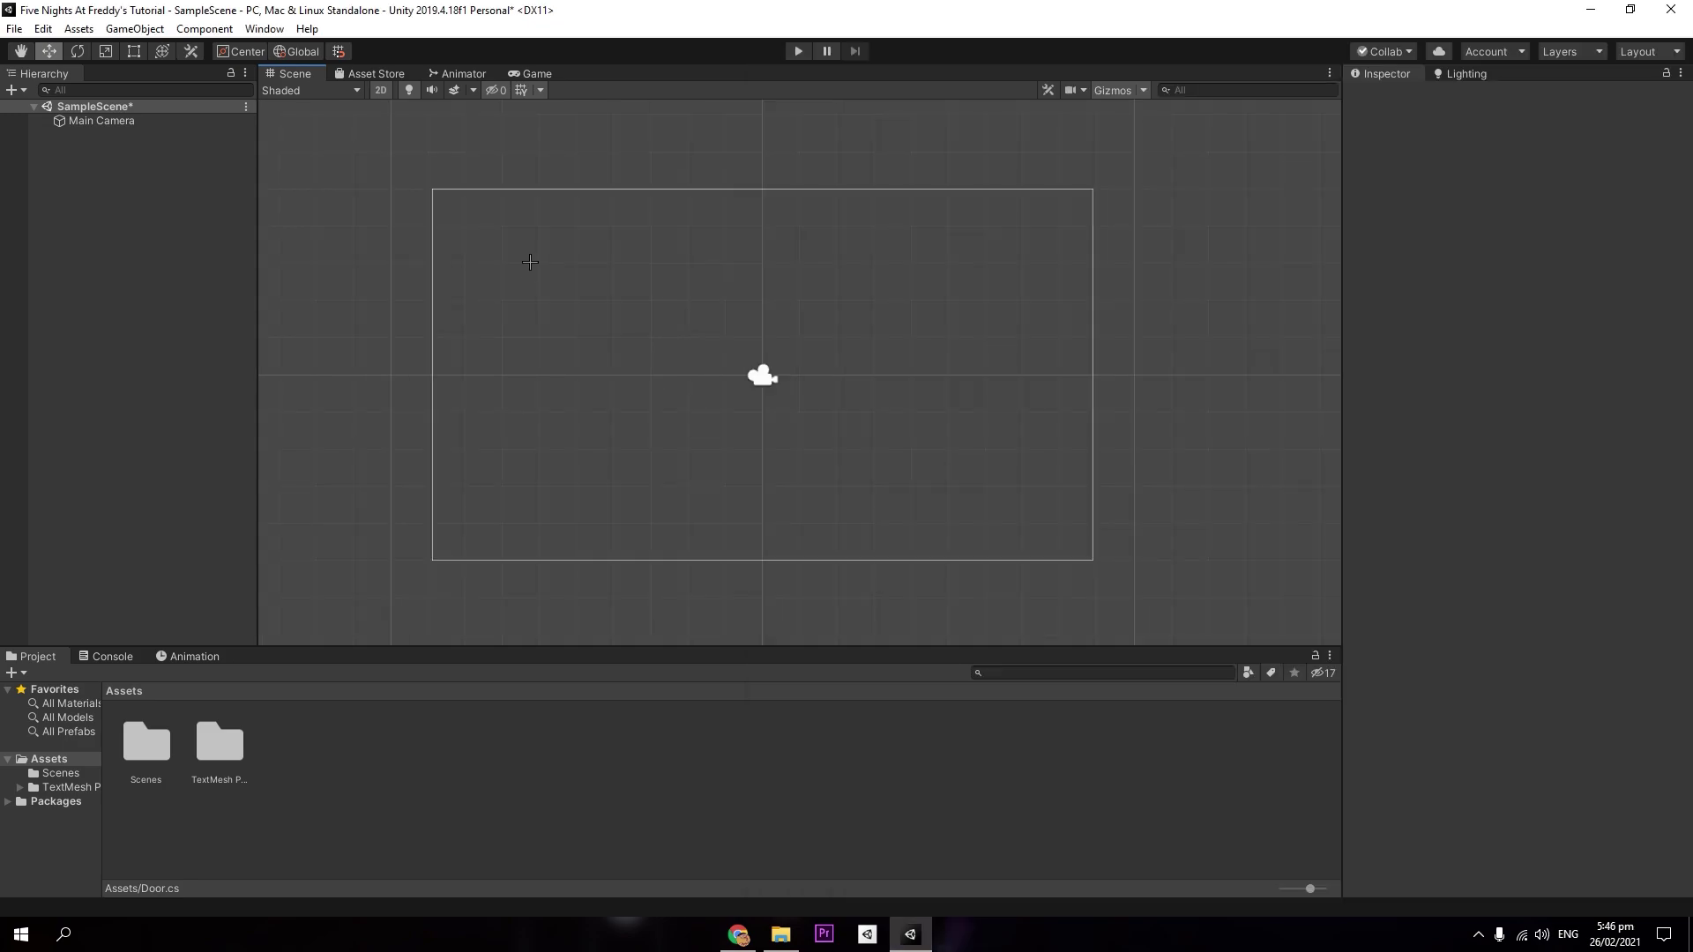
Step: Rename SampleScene in the Scenes folder to Menu and ignore the offer to reload the scene
{"action": "middle_click_drag", "start_coordinate": [789, 328], "coordinate": [699, 291]}
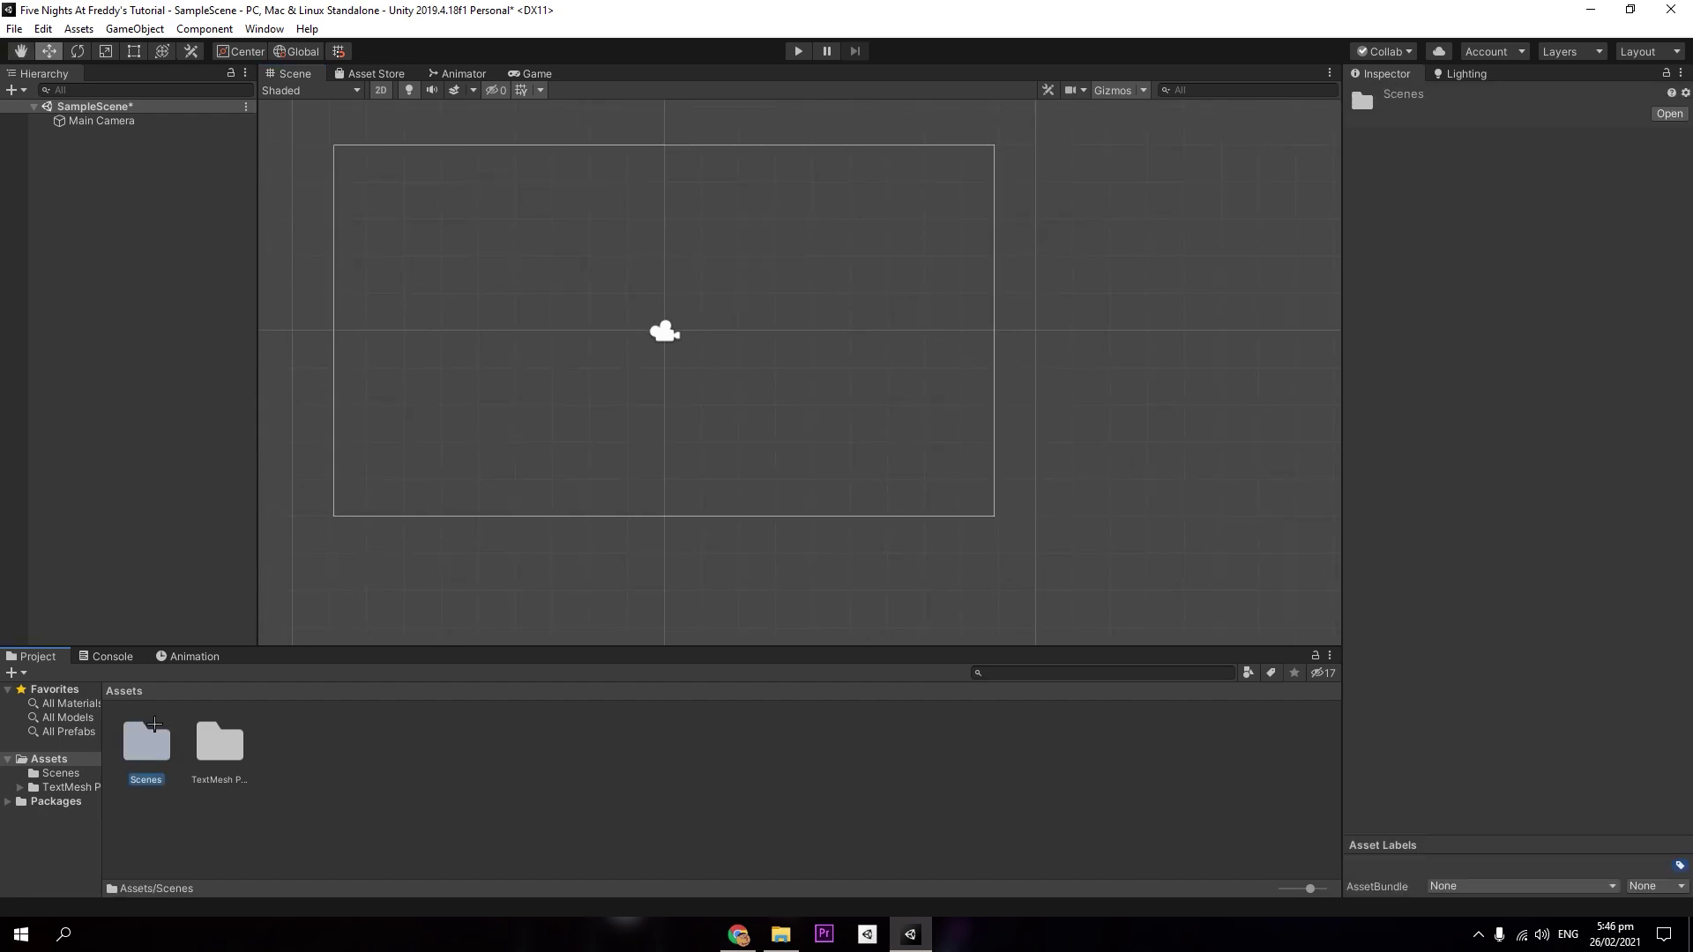
{"action": "double_click", "coordinate": [146, 742]}
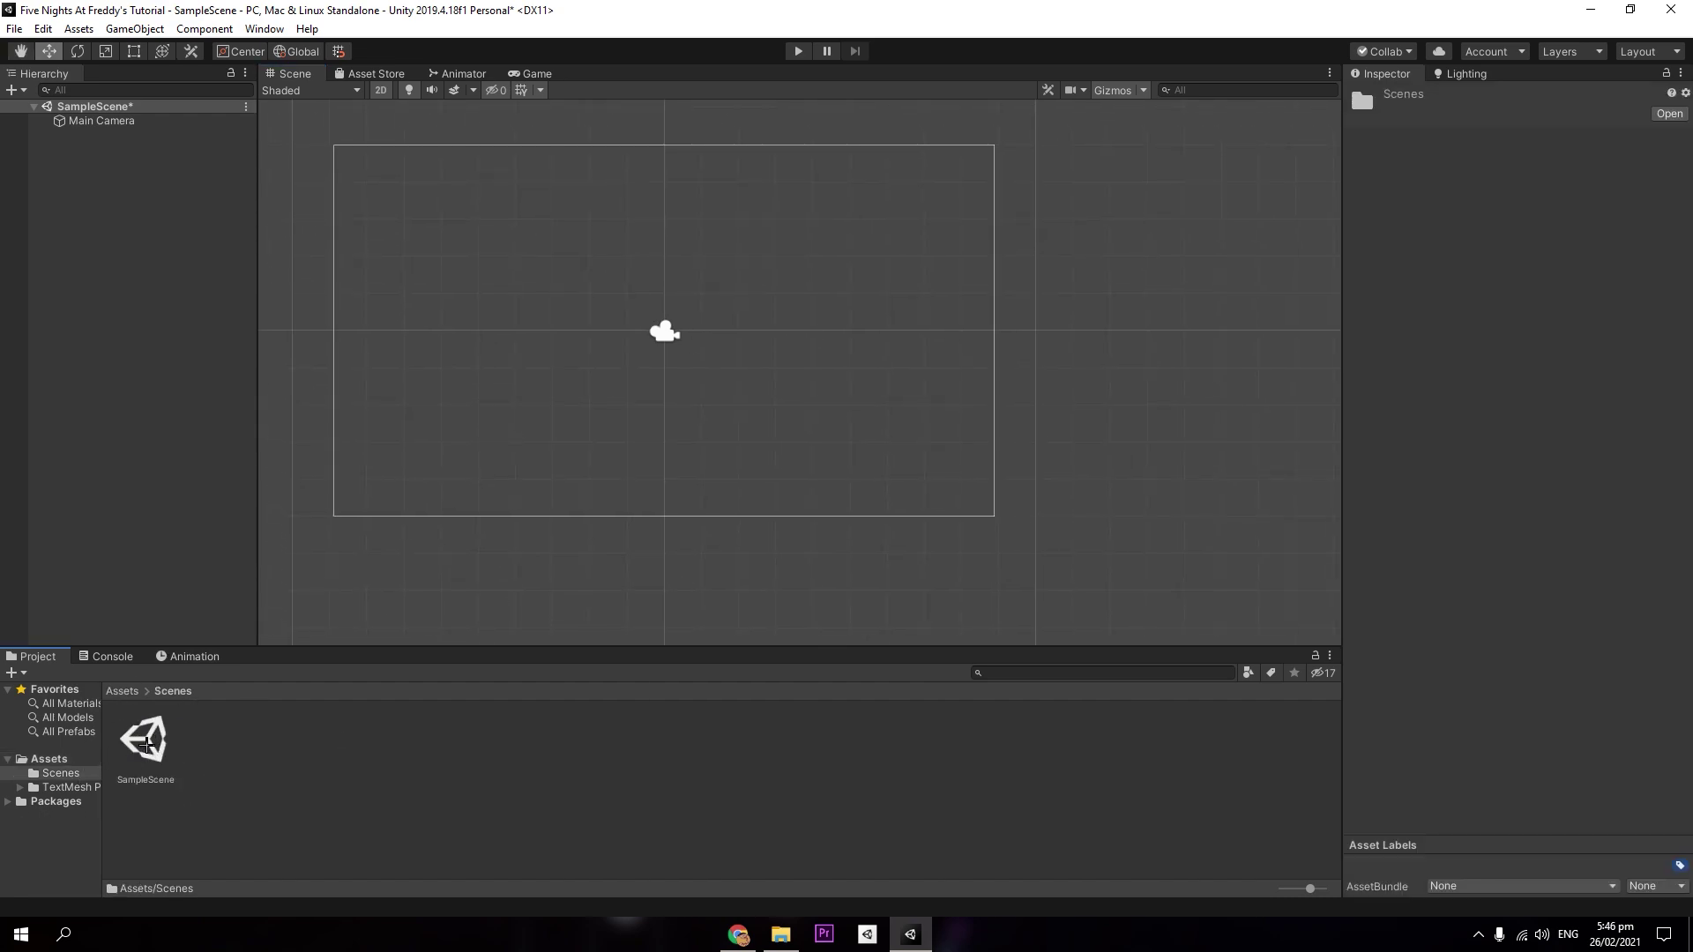
{"action": "left_click", "coordinate": [146, 743]}
{"action": "key", "text": "F2"}
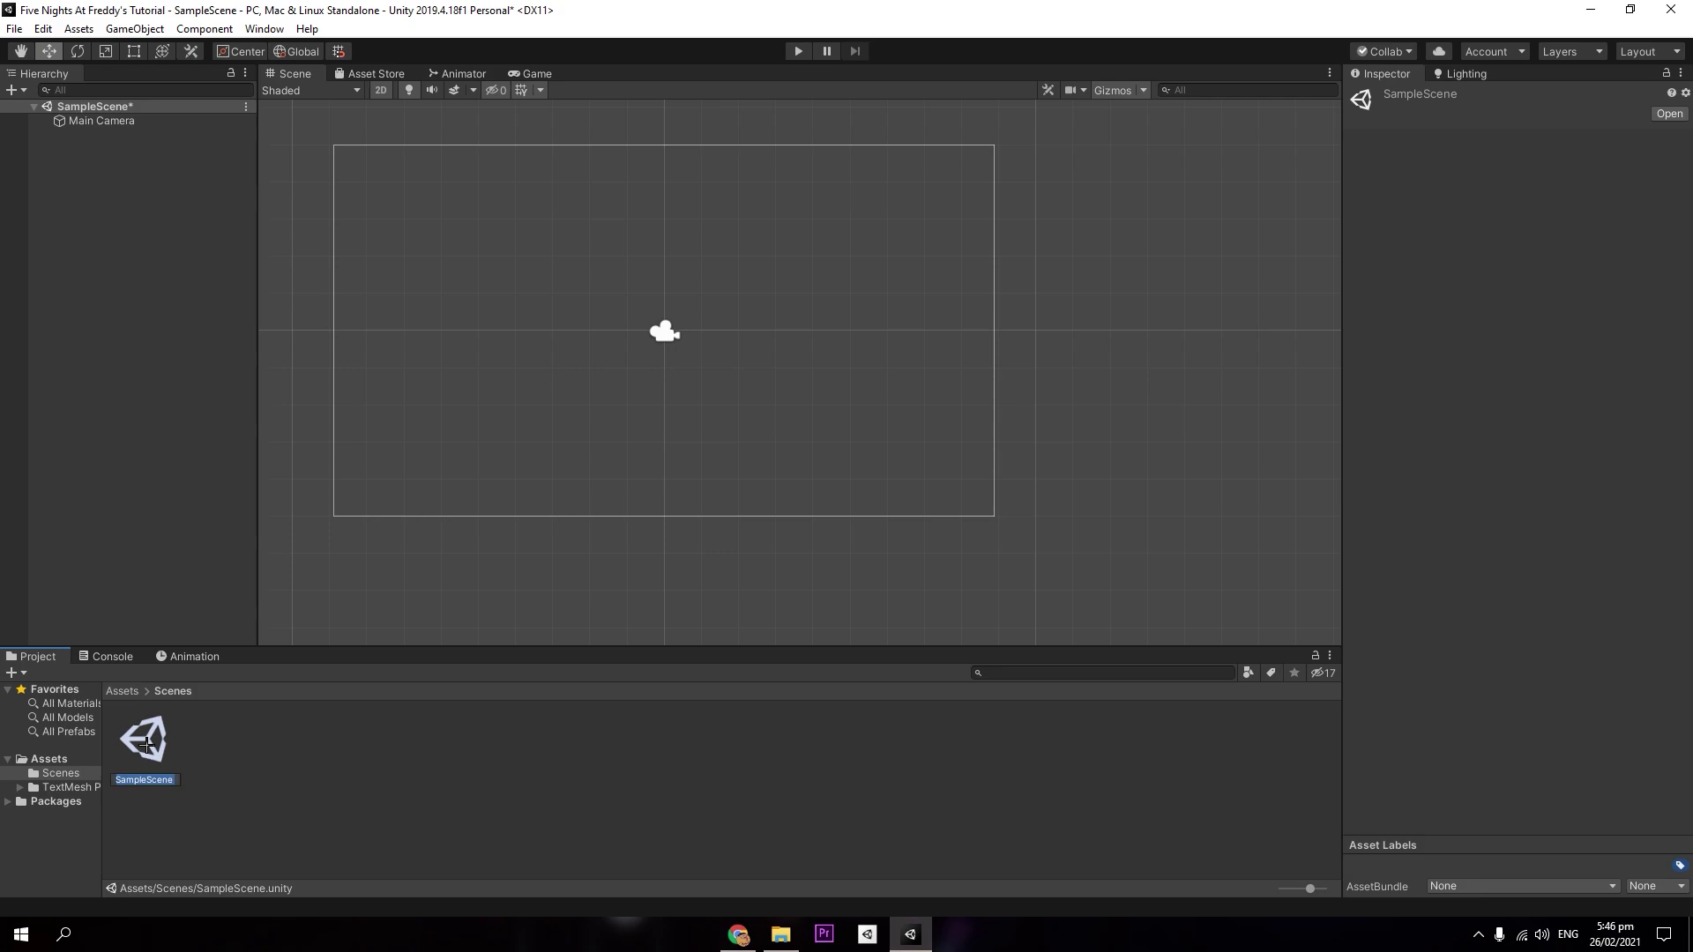
{"action": "type", "text": "Menu"}
{"action": "key", "text": "Return"}
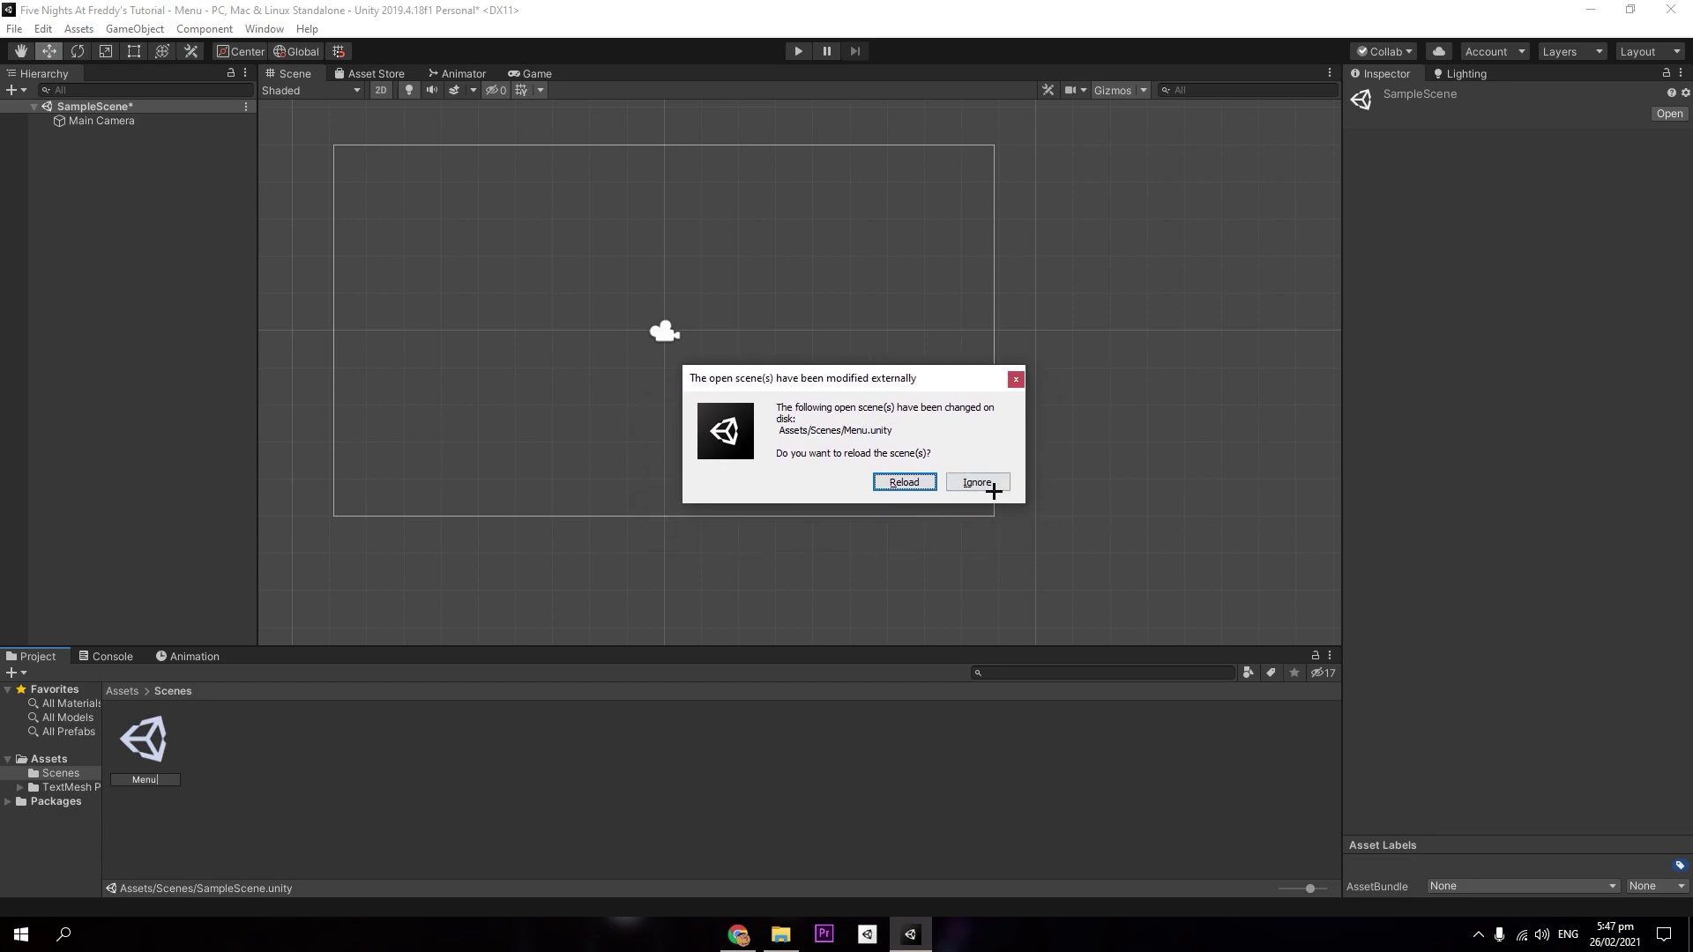
{"action": "left_click", "coordinate": [969, 480]}
{"action": "middle_click_drag", "start_coordinate": [596, 387], "coordinate": [703, 442]}
{"action": "scroll", "coordinate": [676, 435], "scroll_direction": "up", "scroll_amount": 3}
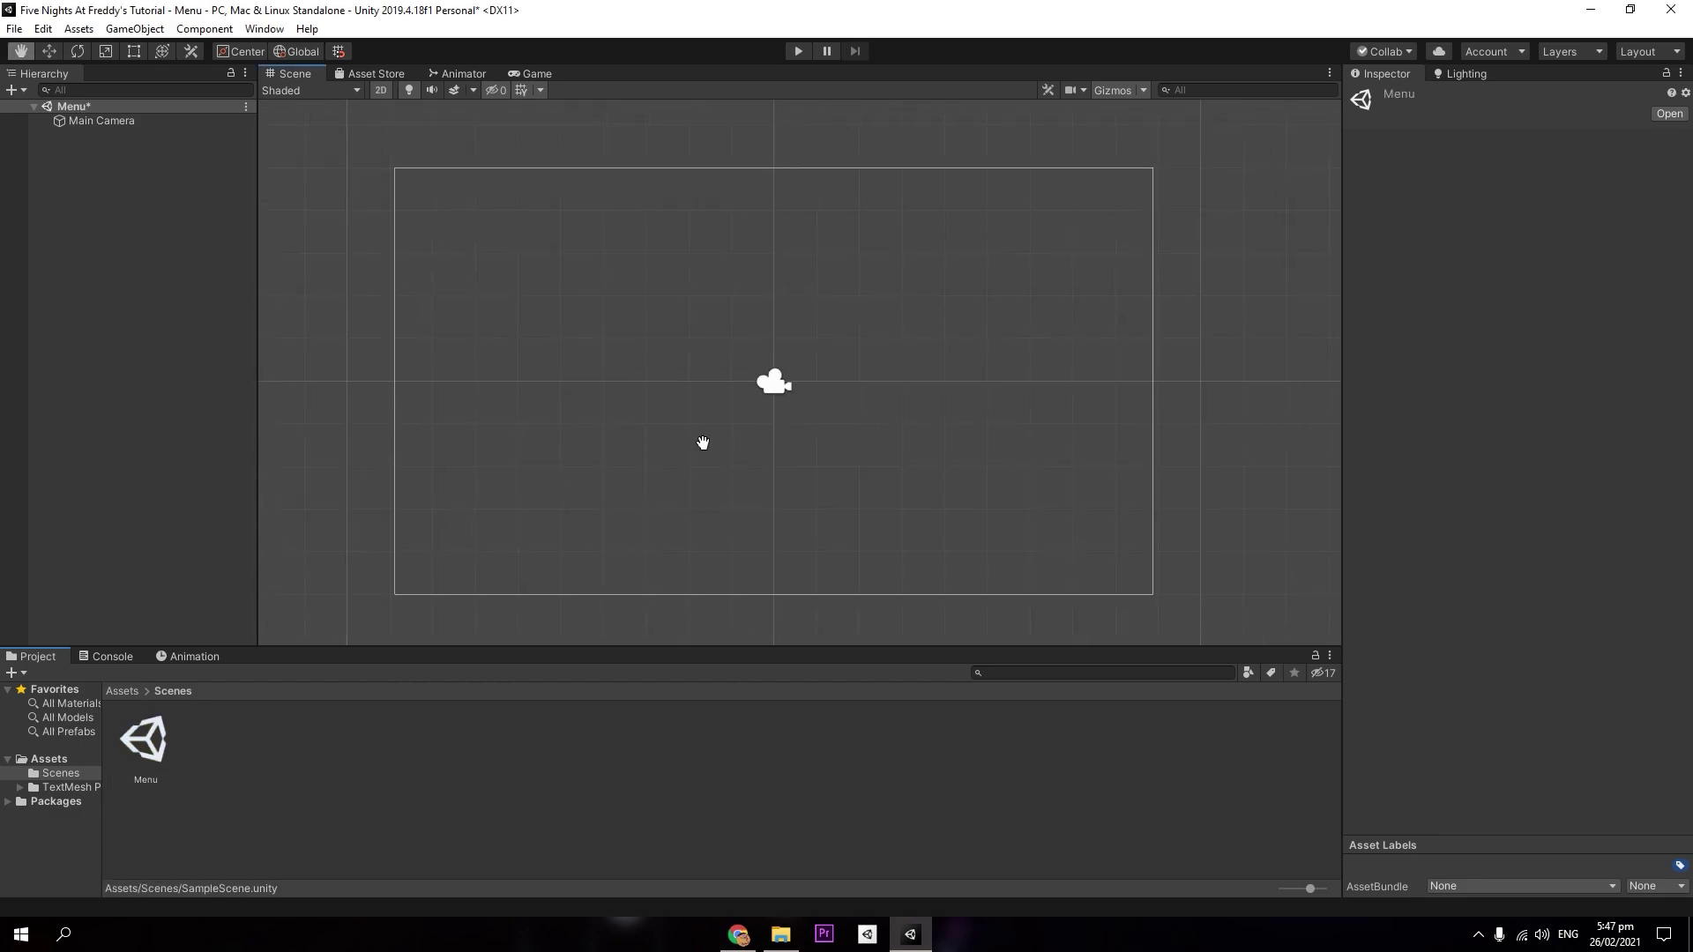
Step: Add a square sprite to the scene, and rename the scene asset to Lmao with a reload from disk
{"action": "right_click", "coordinate": [99, 199]}
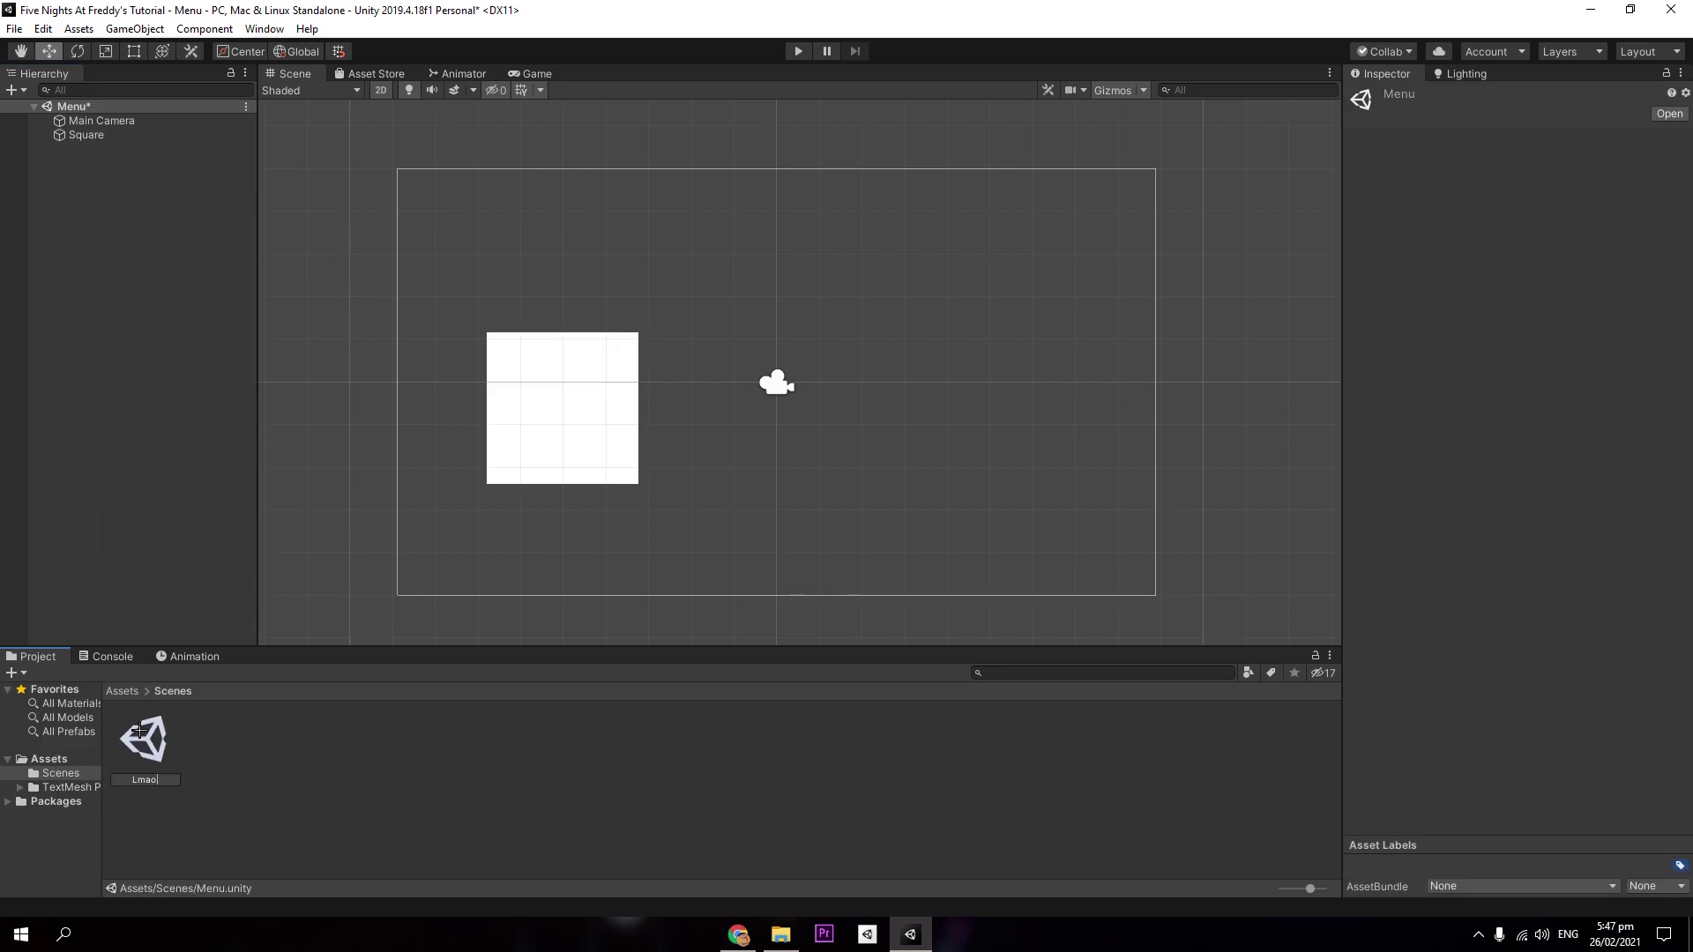
{"action": "key", "text": "Return"}
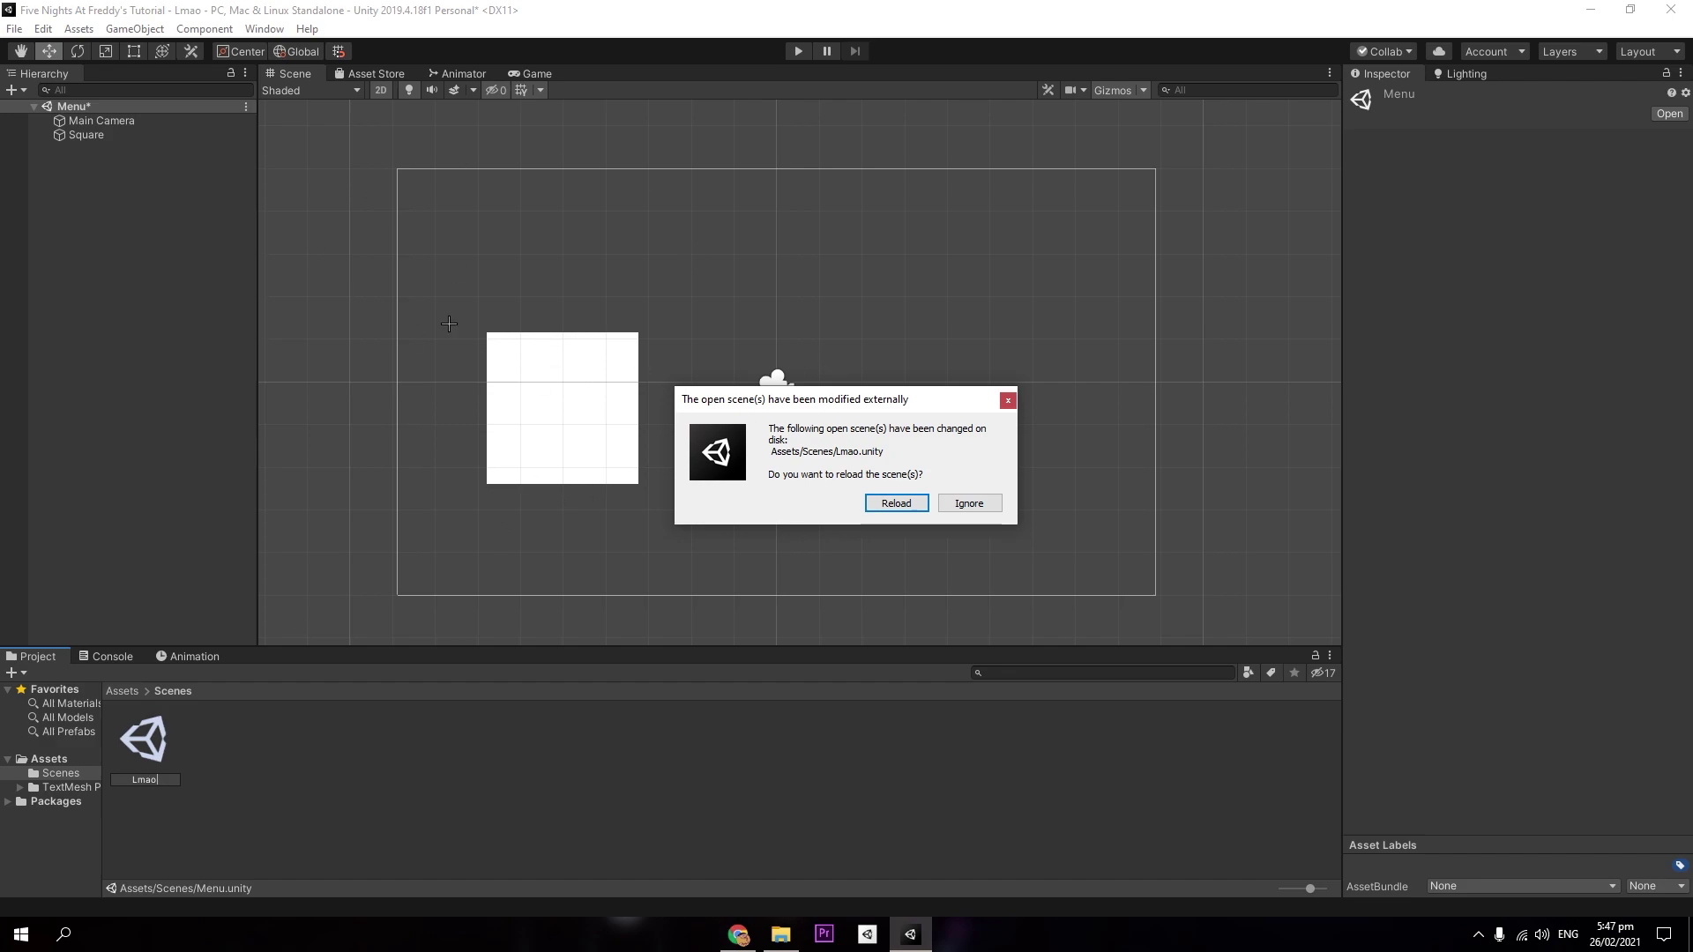
{"action": "left_click", "coordinate": [877, 503]}
{"action": "key", "text": "q"}
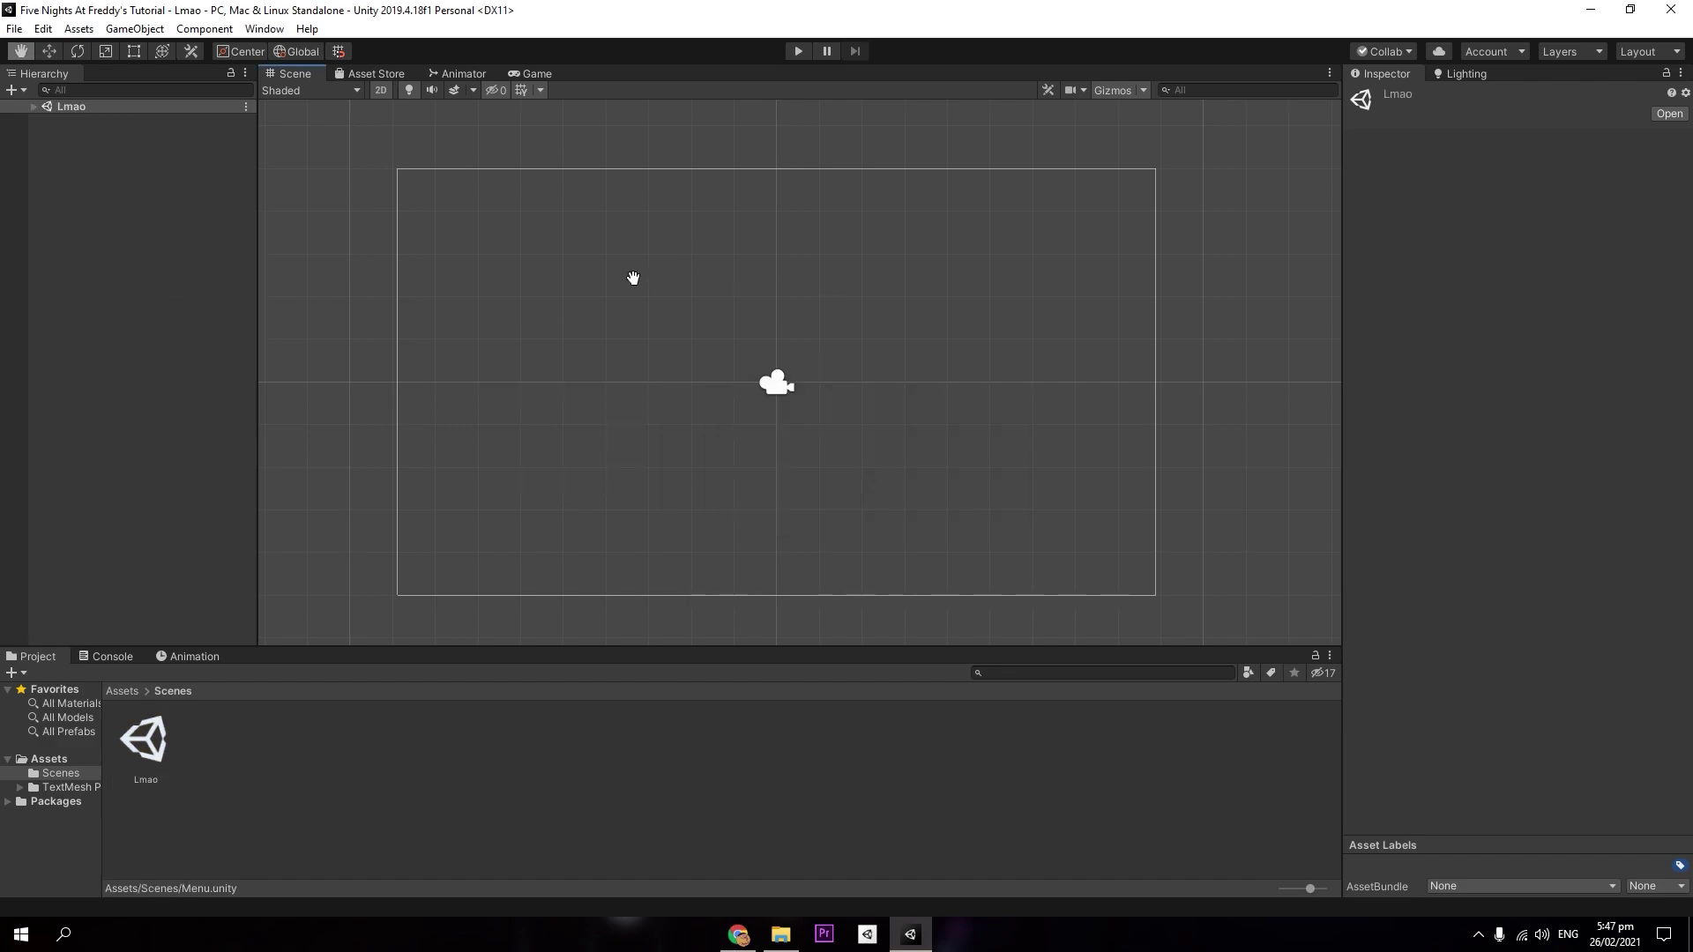
{"action": "key", "text": "w"}
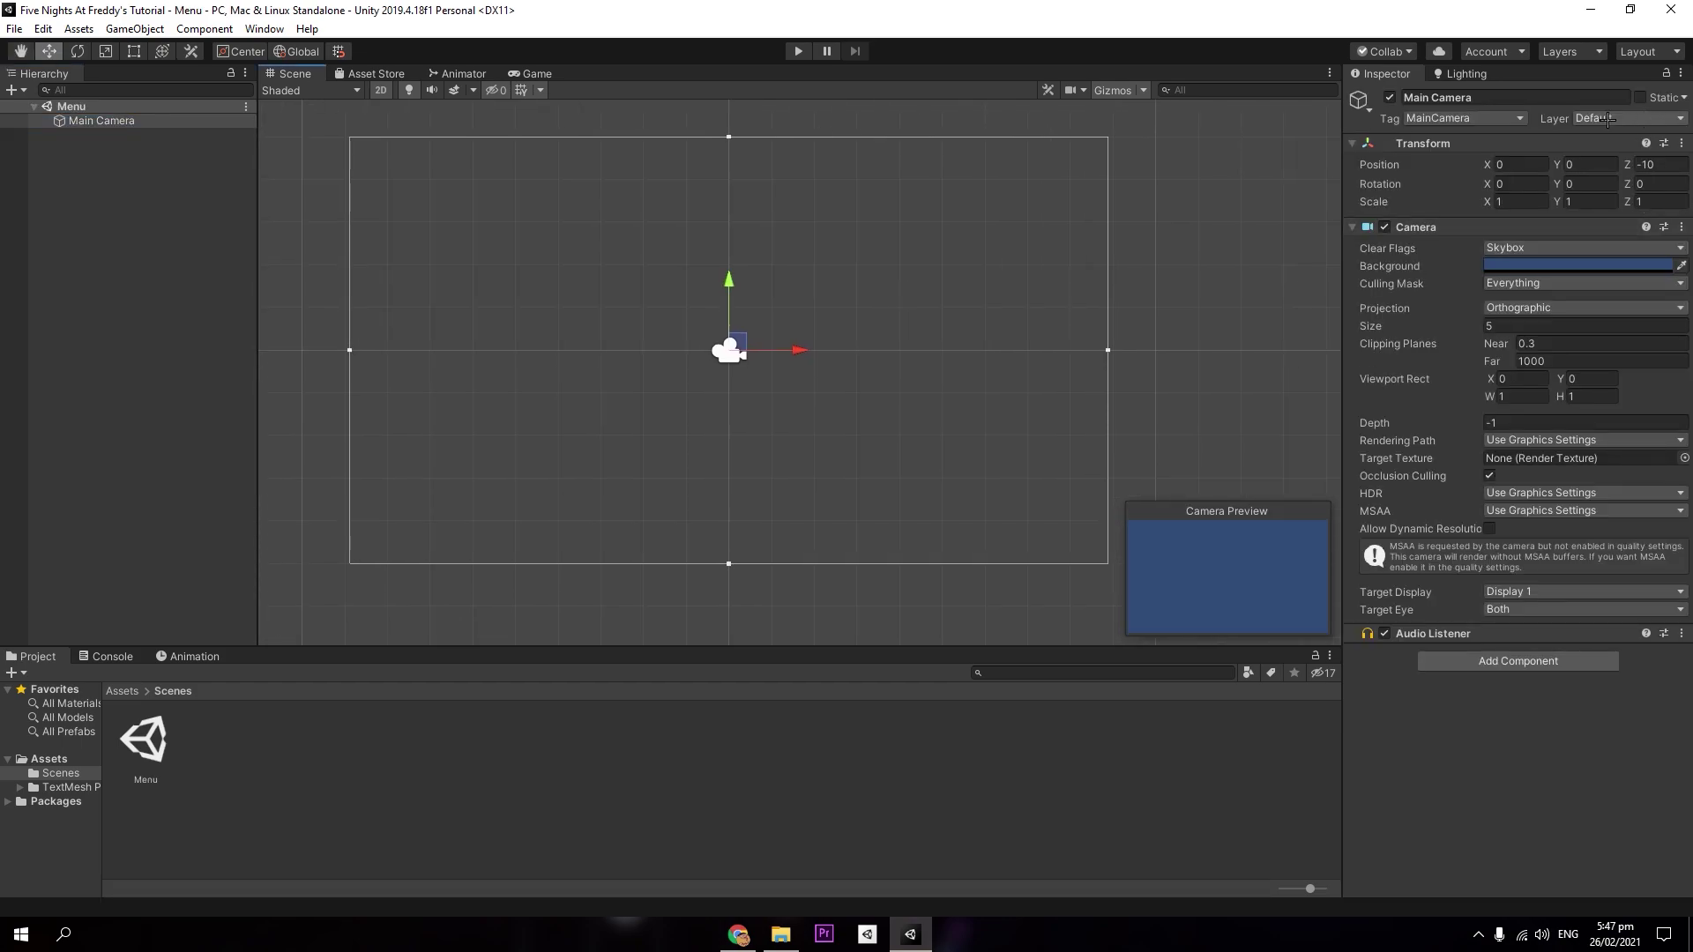
{"action": "left_click", "coordinate": [1602, 118]}
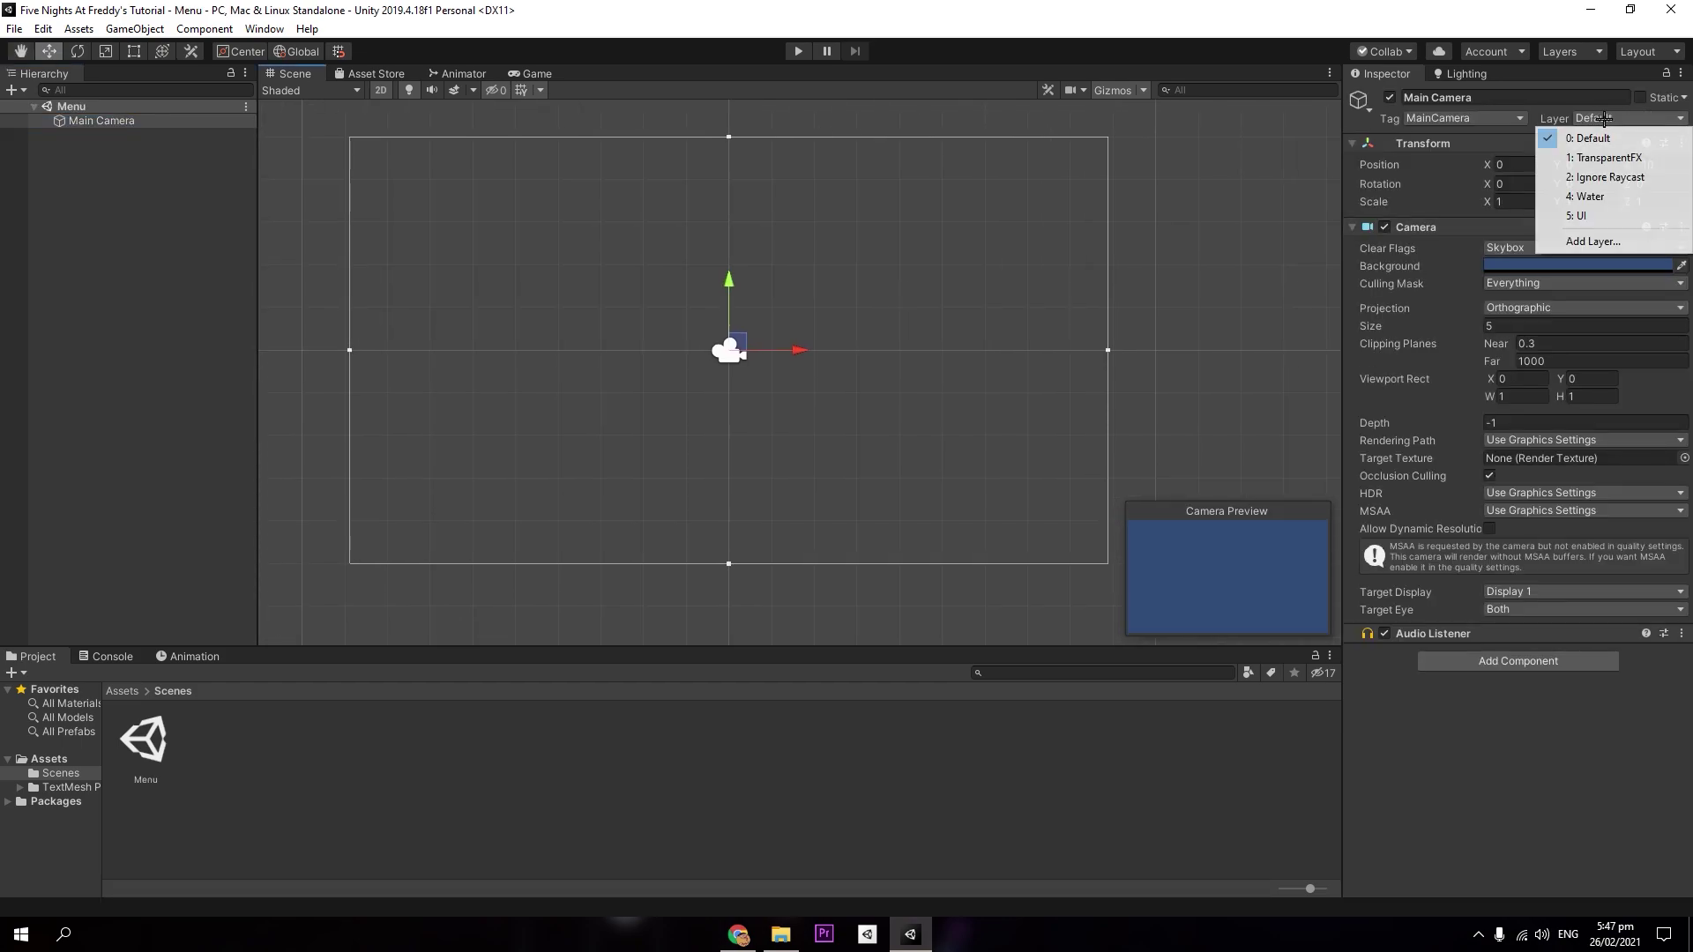
{"action": "left_click", "coordinate": [1629, 60]}
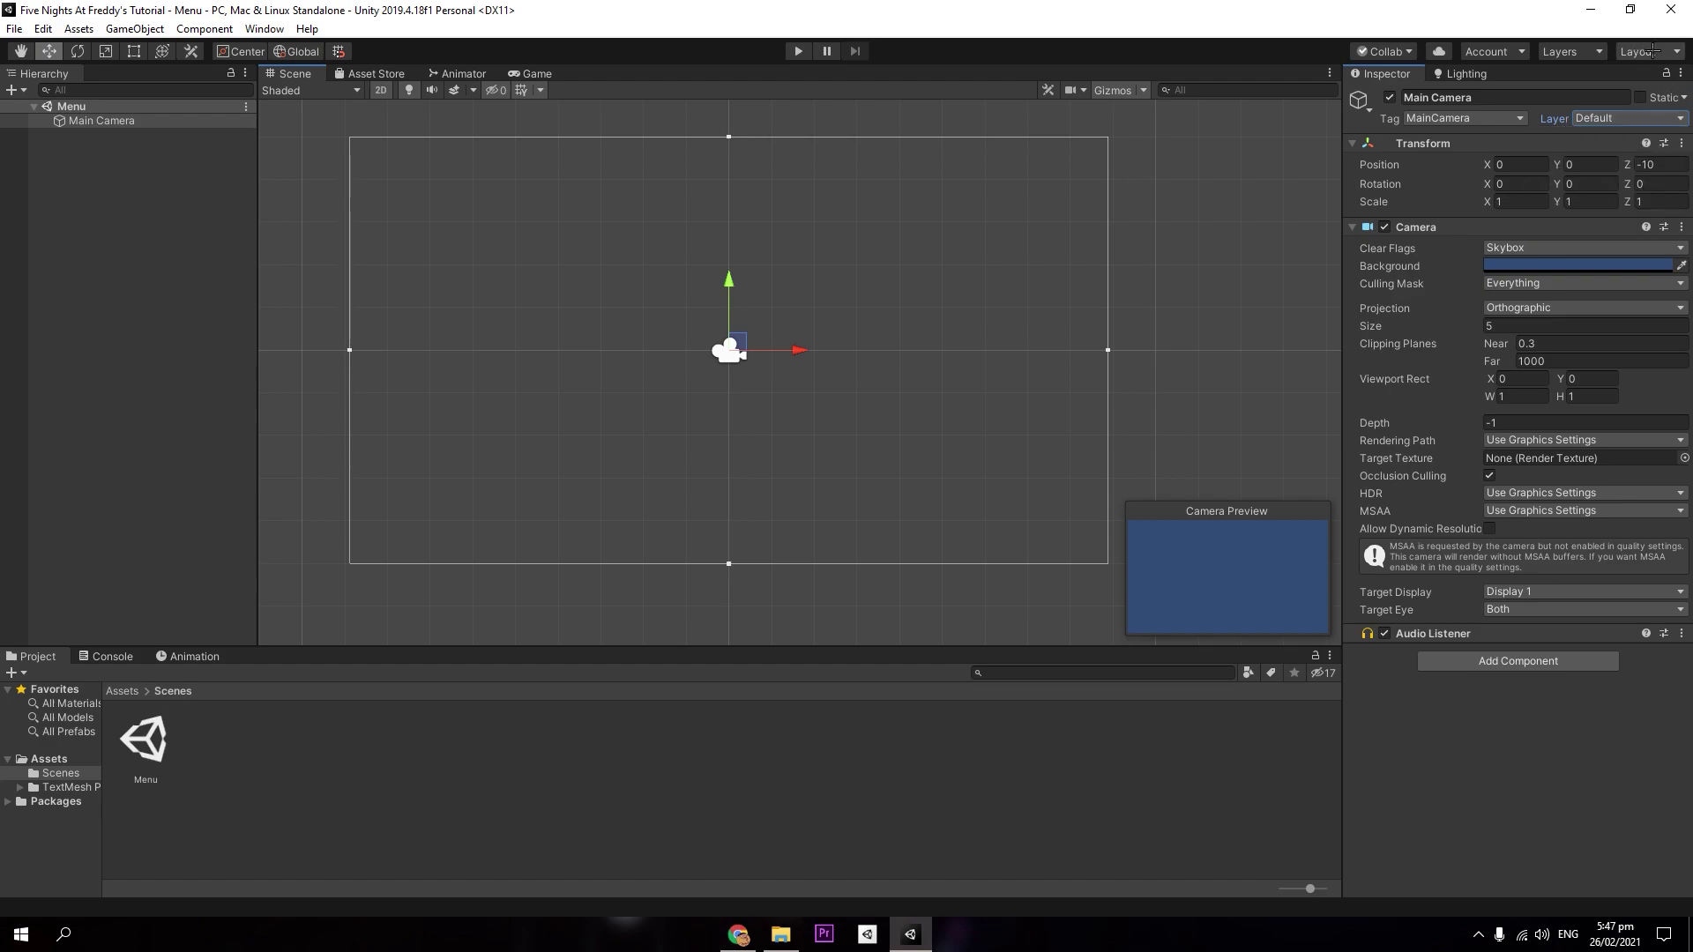
{"action": "left_click", "coordinate": [1635, 55]}
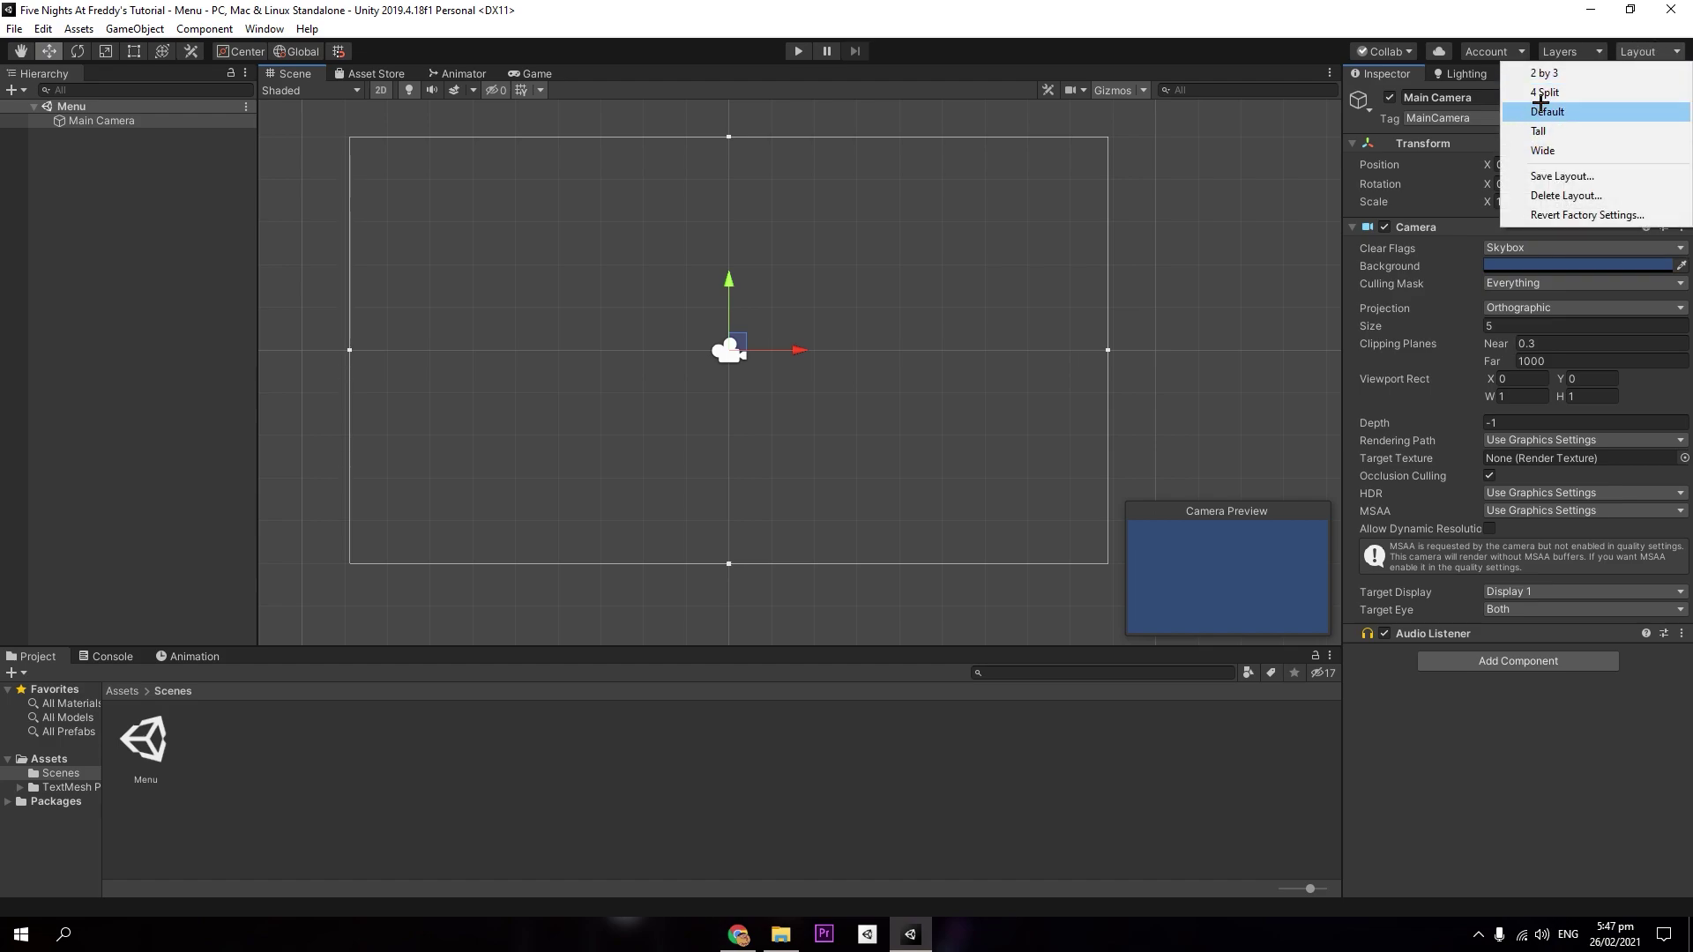
{"action": "left_click", "coordinate": [212, 336]}
Step: Dock the Game view beside the Scene view so both are shown side by side
{"action": "middle_click_drag", "start_coordinate": [968, 321], "coordinate": [881, 324]}
{"action": "middle_click_drag", "start_coordinate": [763, 284], "coordinate": [801, 292]}
{"action": "left_click_drag", "start_coordinate": [523, 78], "coordinate": [1146, 265]}
{"action": "middle_click_drag", "start_coordinate": [618, 342], "coordinate": [709, 307]}
{"action": "scroll", "coordinate": [711, 388], "scroll_direction": "down", "scroll_amount": 6}
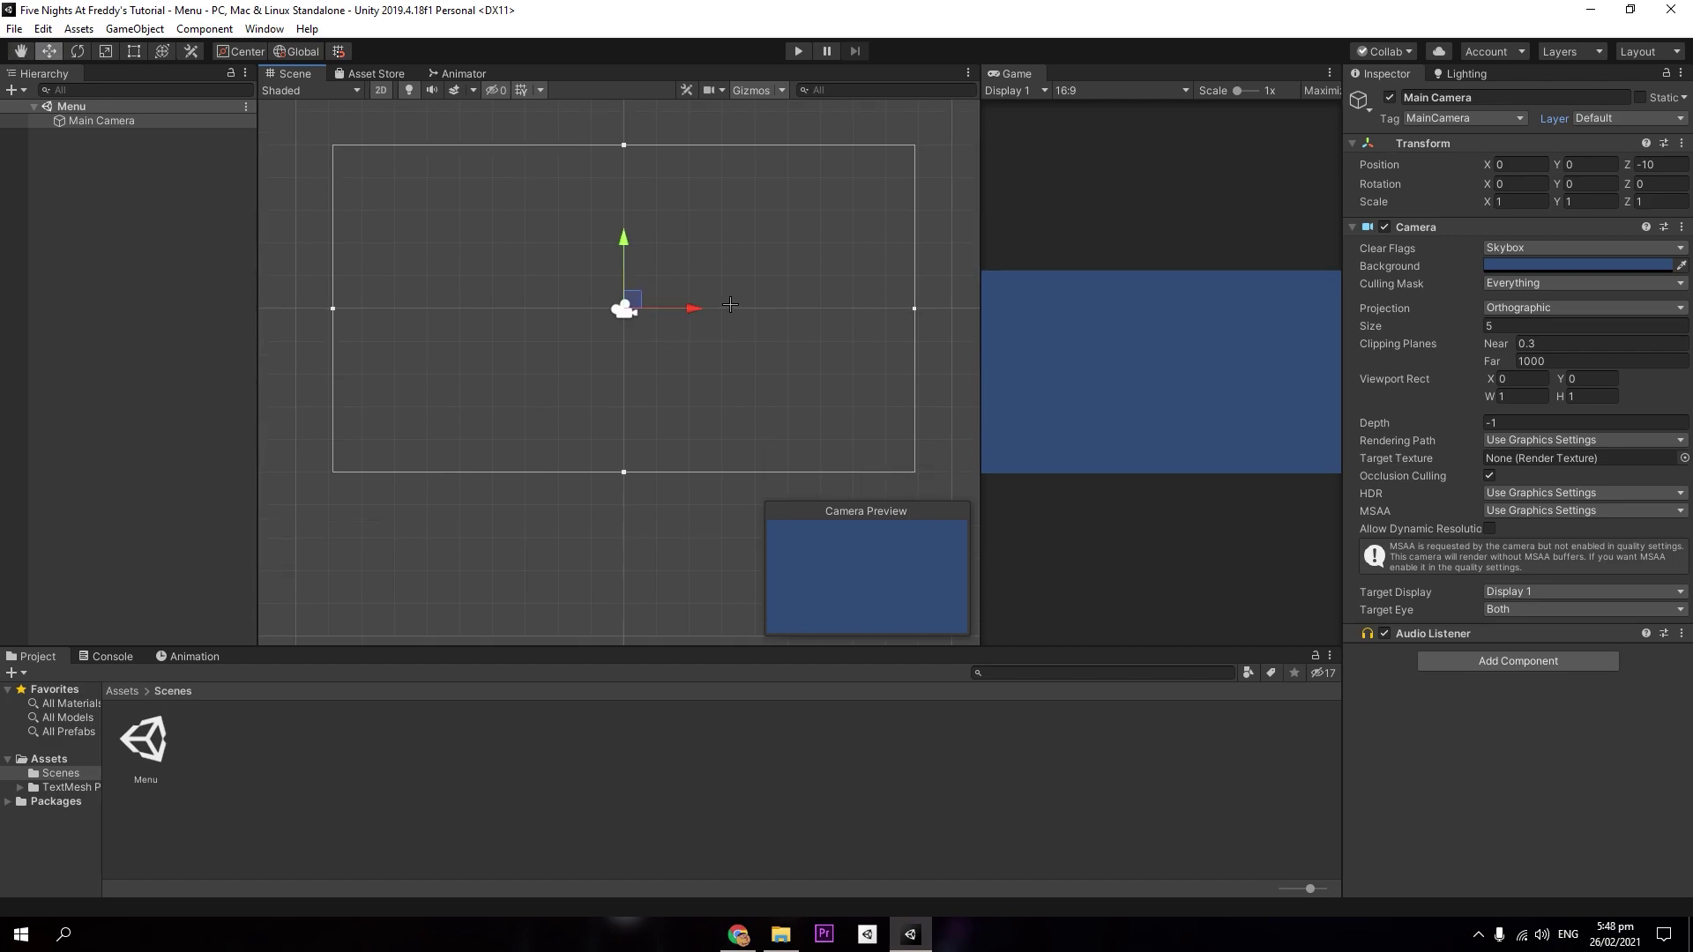
Step: Set the Main Camera's background colour to black (000000)
{"action": "left_click", "coordinate": [1551, 265]}
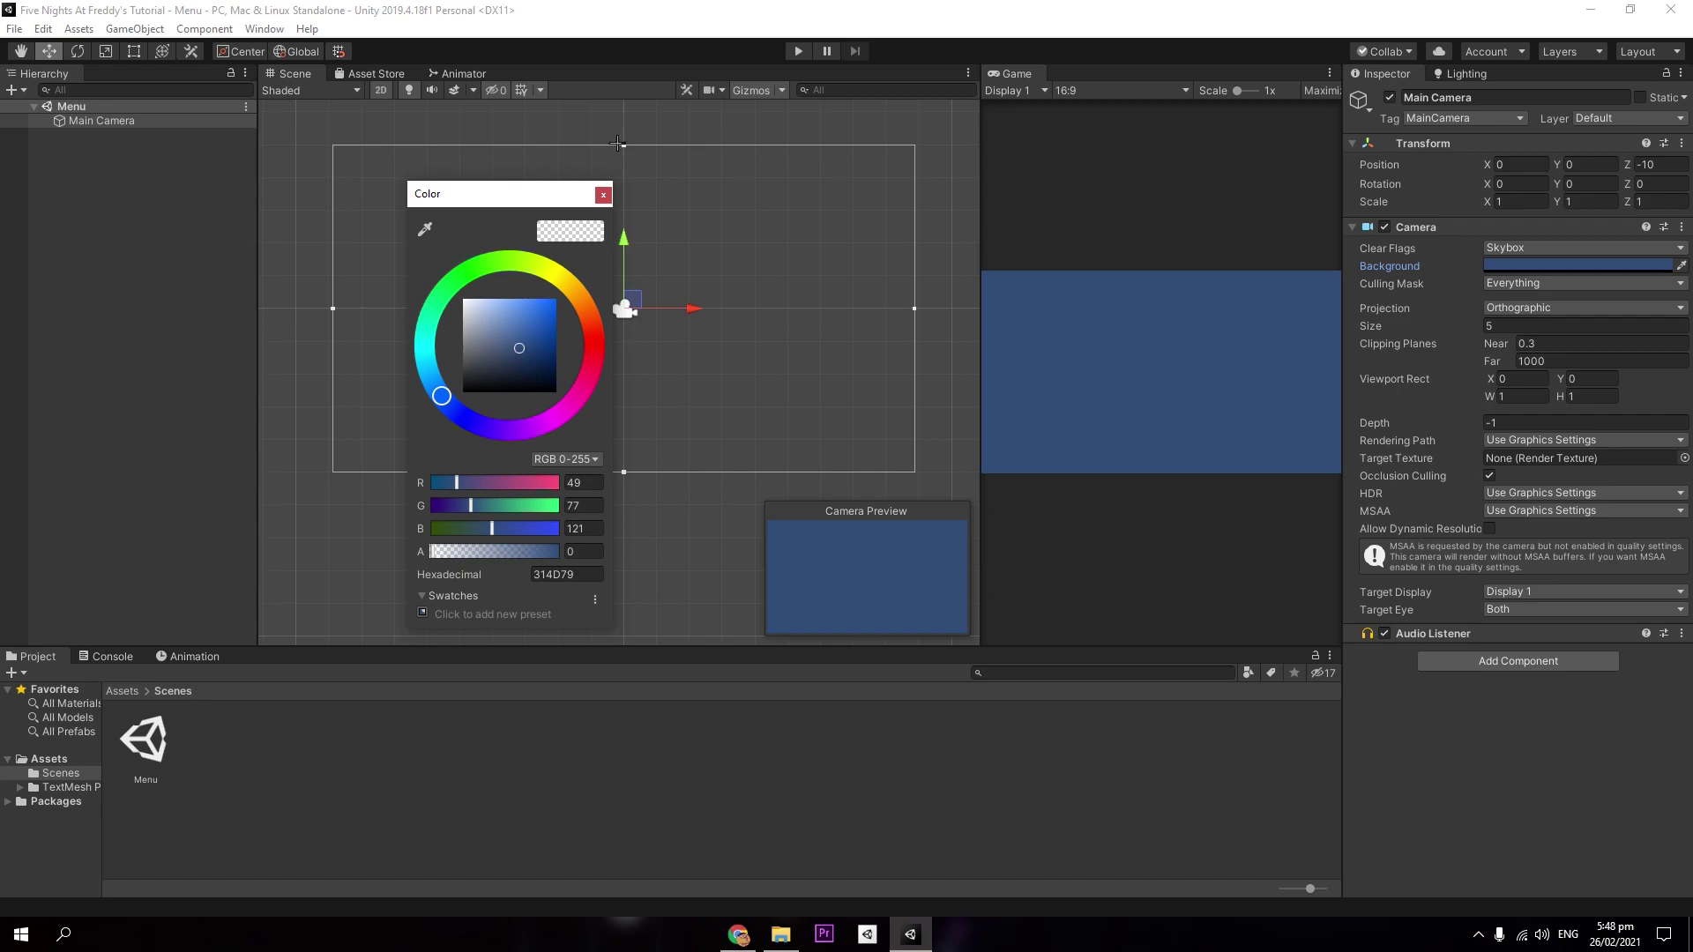
{"action": "left_click", "coordinate": [471, 353]}
{"action": "left_click_drag", "start_coordinate": [472, 352], "coordinate": [356, 444]}
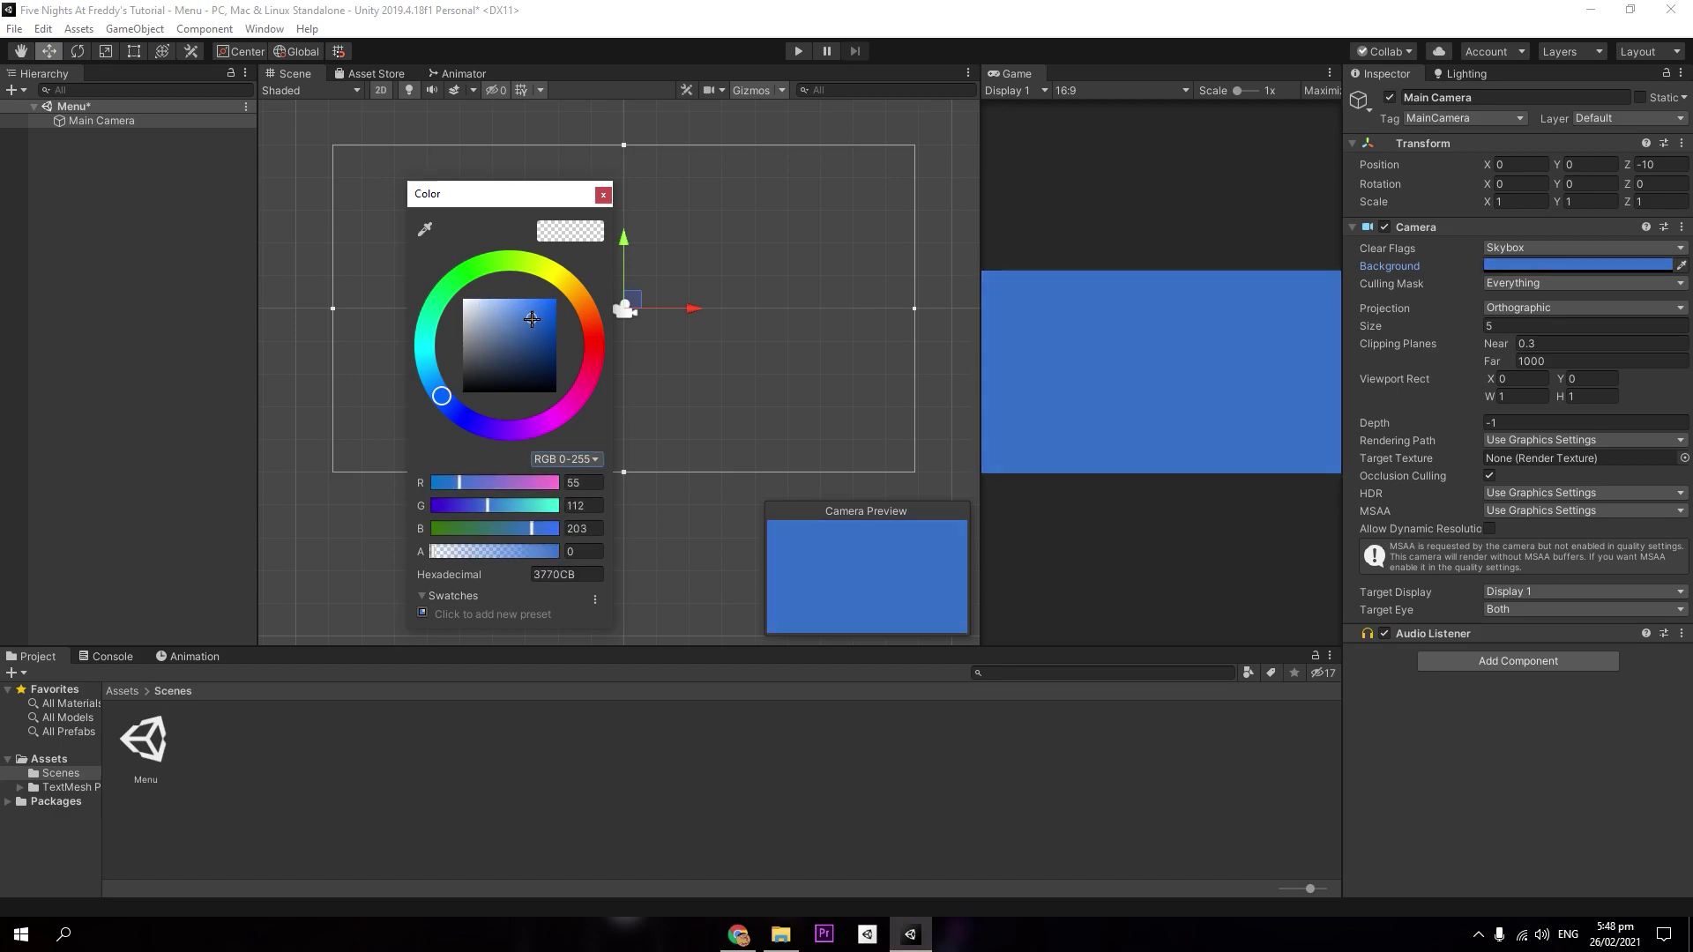
{"action": "left_click", "coordinate": [603, 196]}
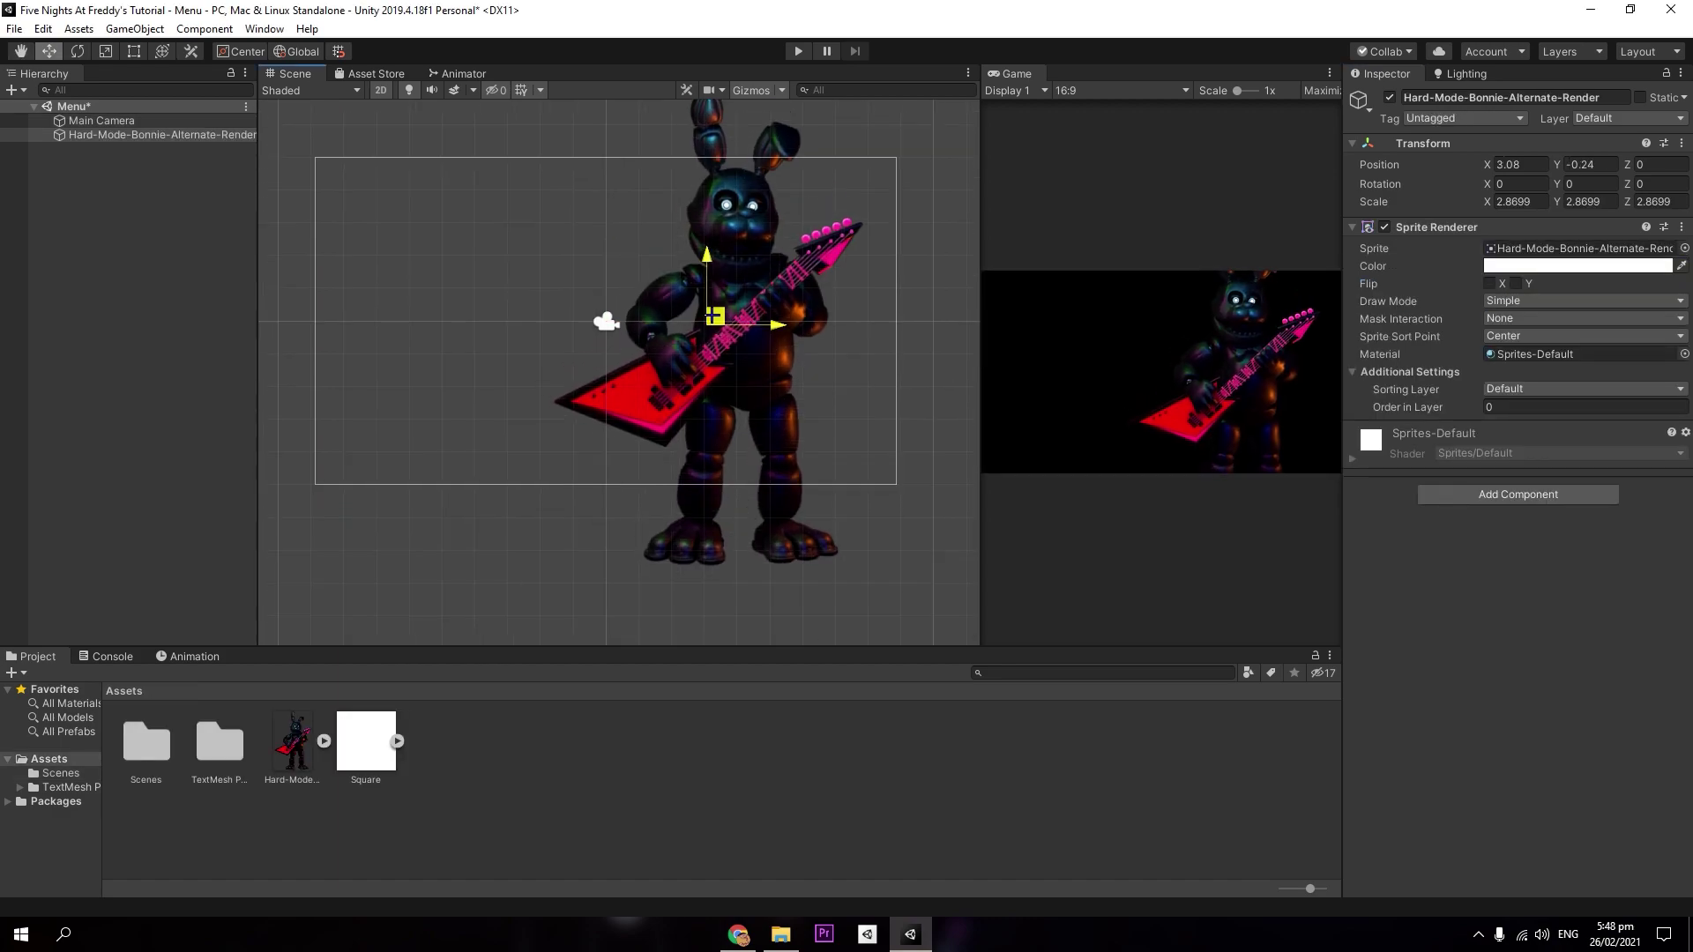
{"action": "left_click_drag", "start_coordinate": [701, 264], "coordinate": [758, 369]}
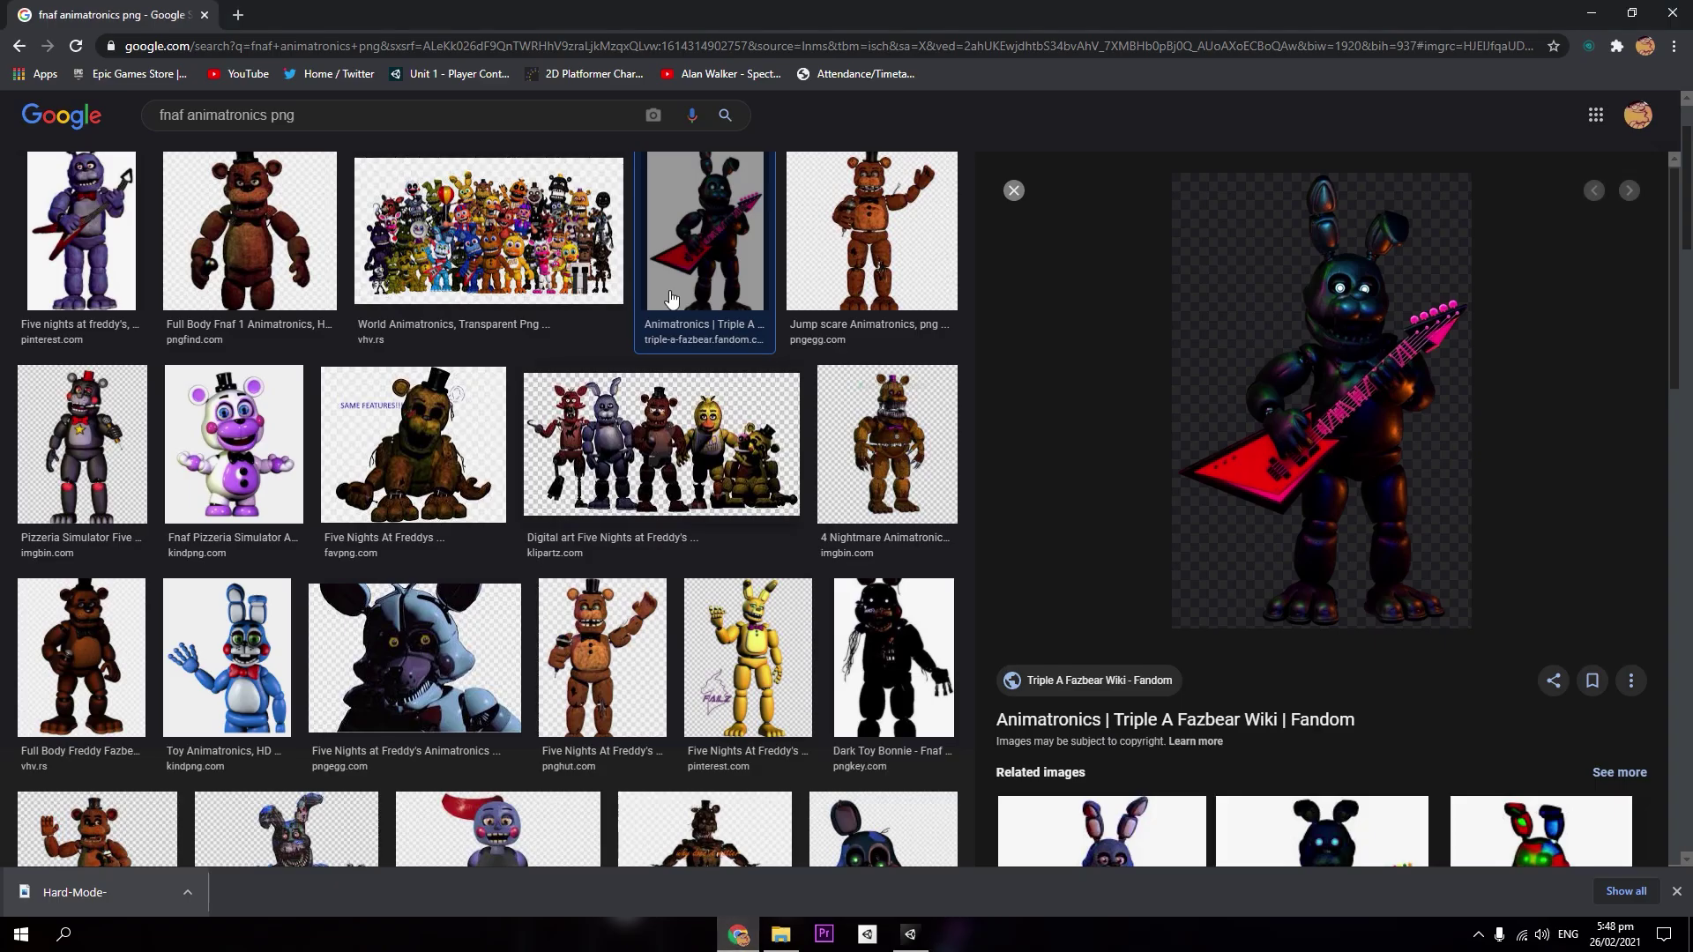
Step: Switch to Chrome, preview the Freddy and Bonnie images in the "fnaf animatronics png" results, and return to Unity
{"action": "left_click", "coordinate": [738, 934]}
{"action": "scroll", "coordinate": [333, 156], "scroll_direction": "up", "scroll_amount": 2}
{"action": "left_click", "coordinate": [280, 365]}
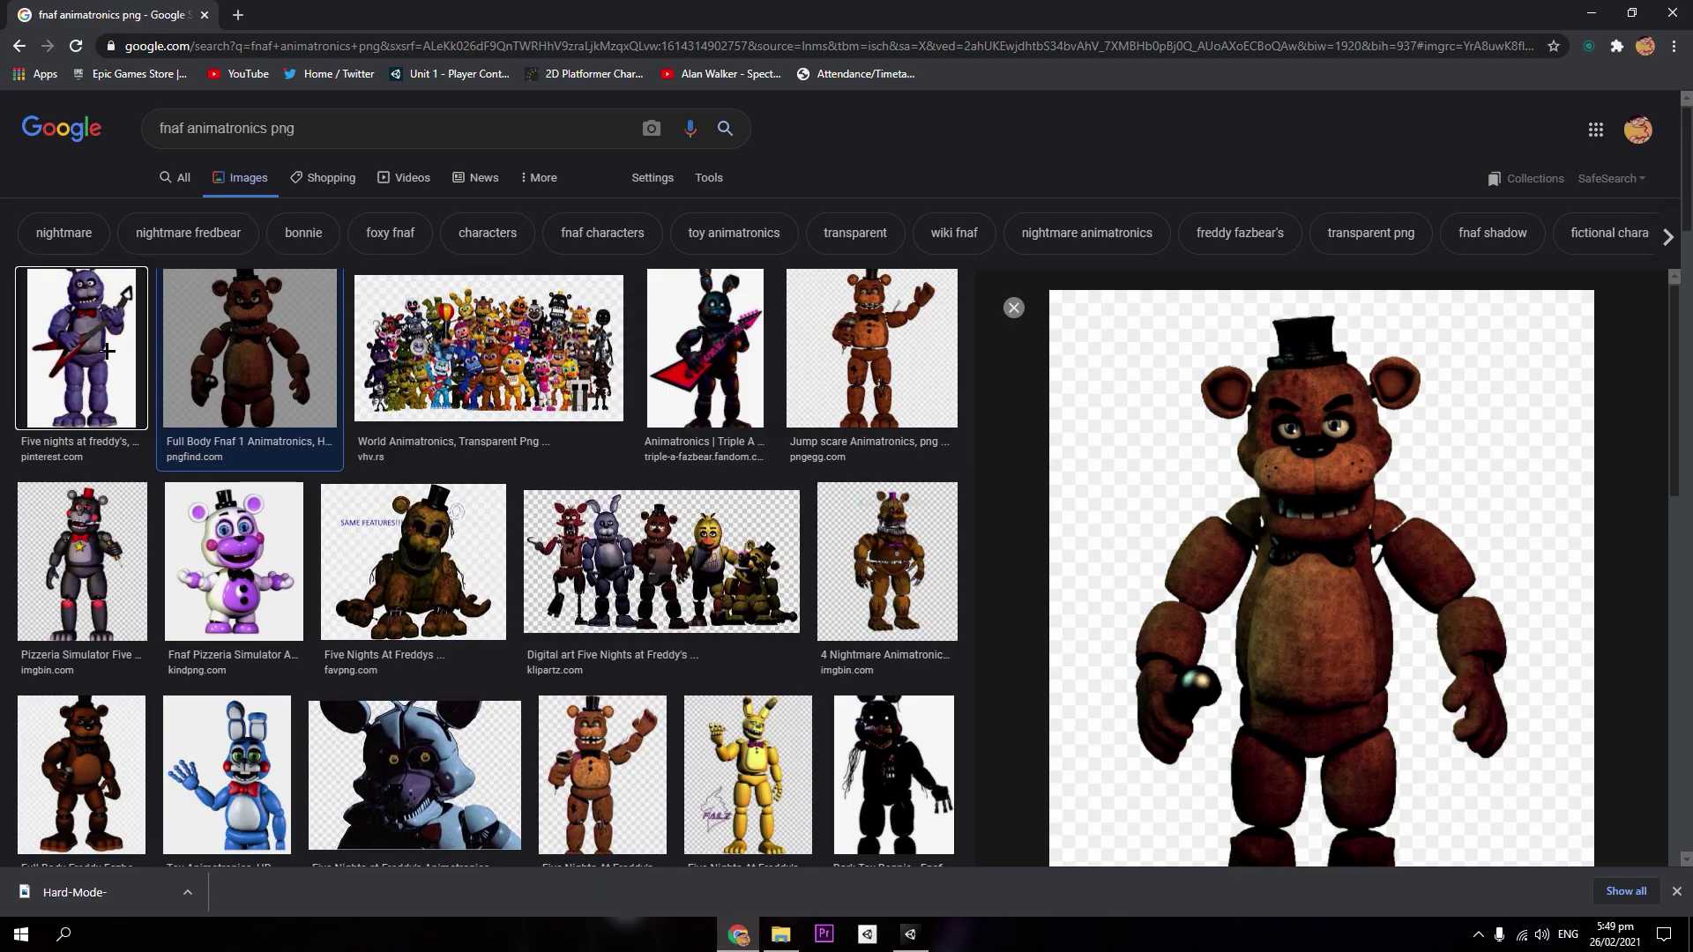
{"action": "left_click", "coordinate": [75, 395]}
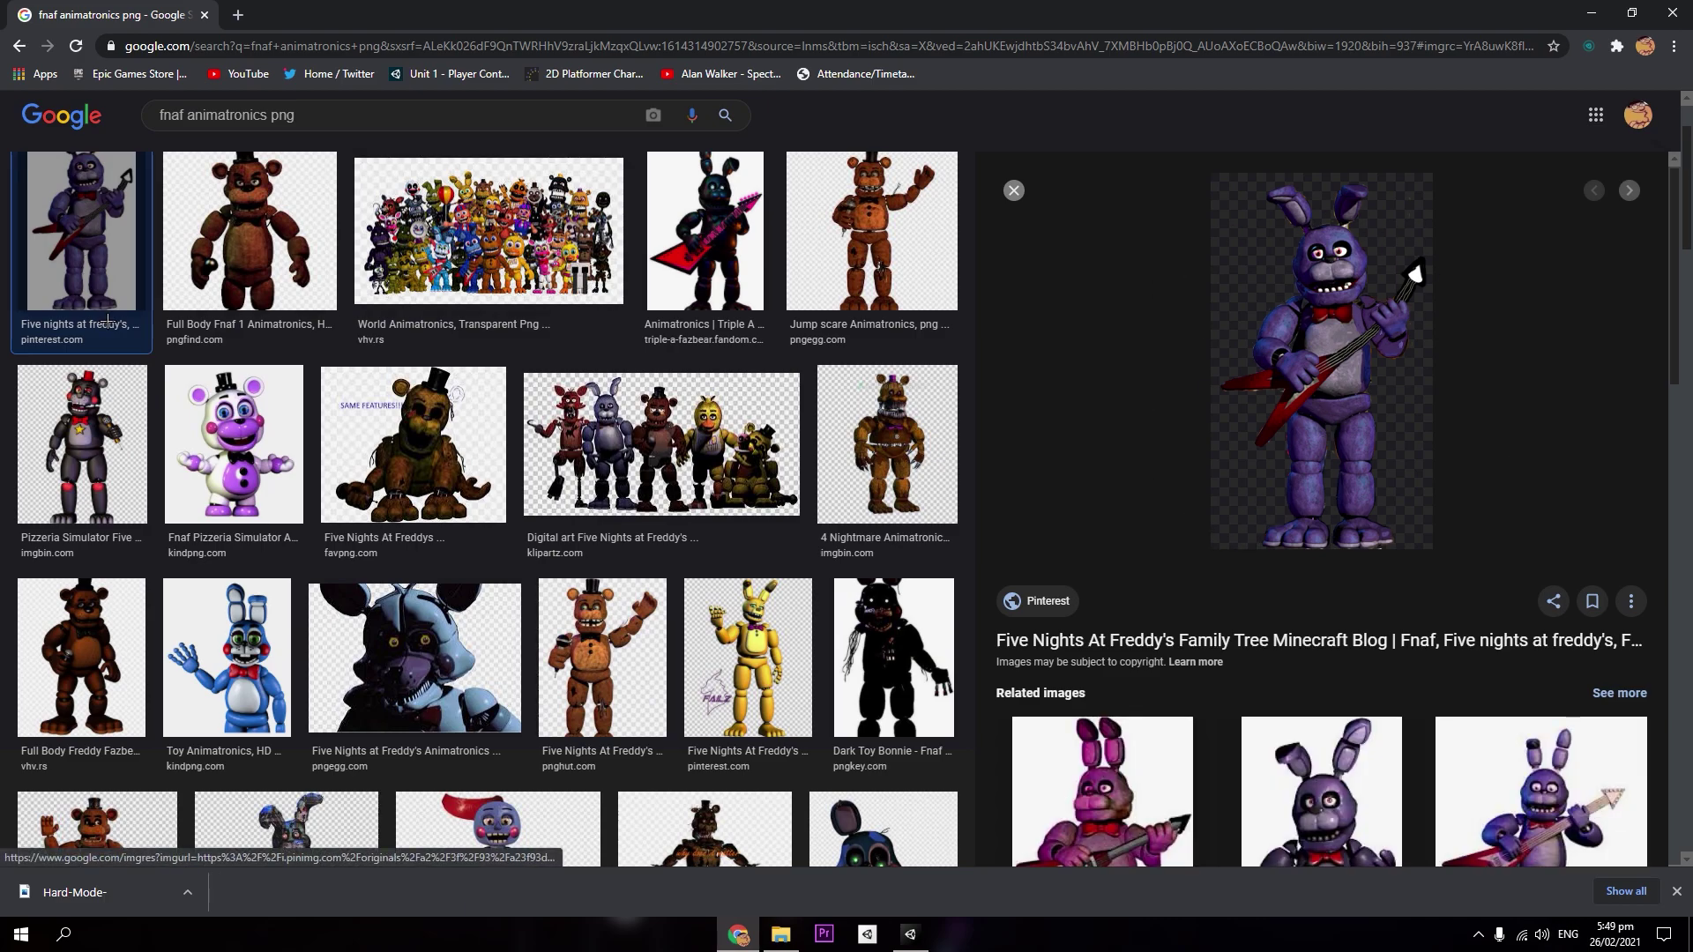
{"action": "scroll", "coordinate": [84, 458], "scroll_direction": "up", "scroll_amount": 2}
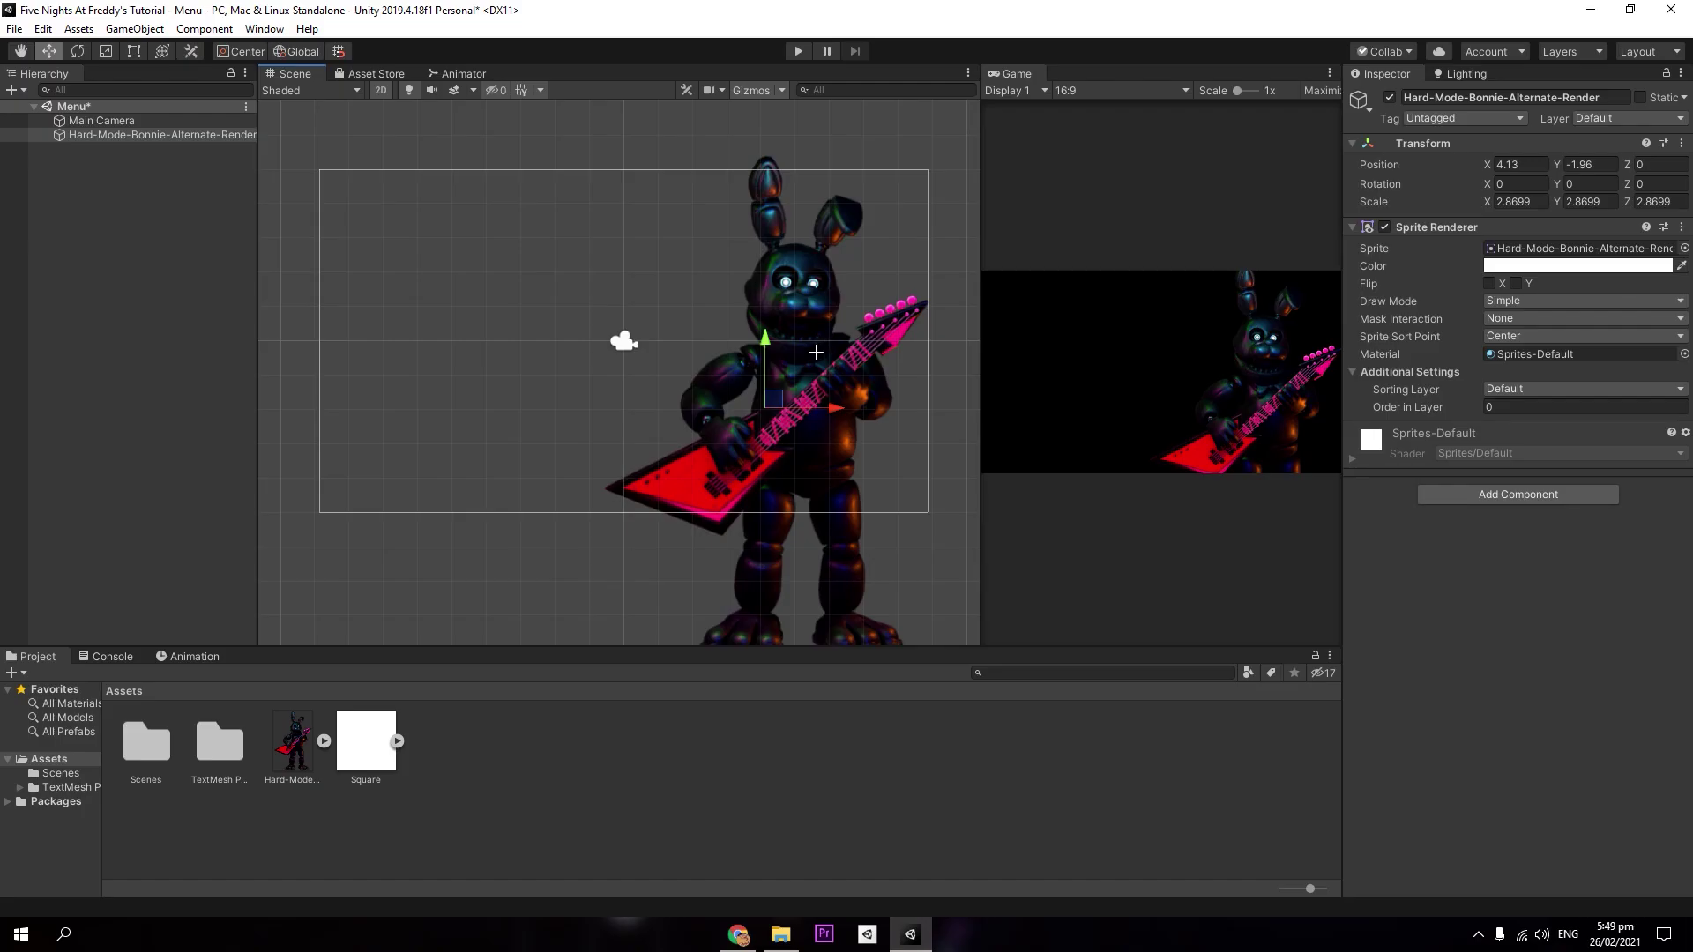
{"action": "scroll", "coordinate": [816, 352], "scroll_direction": "up", "scroll_amount": 3}
{"action": "middle_click_drag", "start_coordinate": [815, 352], "coordinate": [842, 359]}
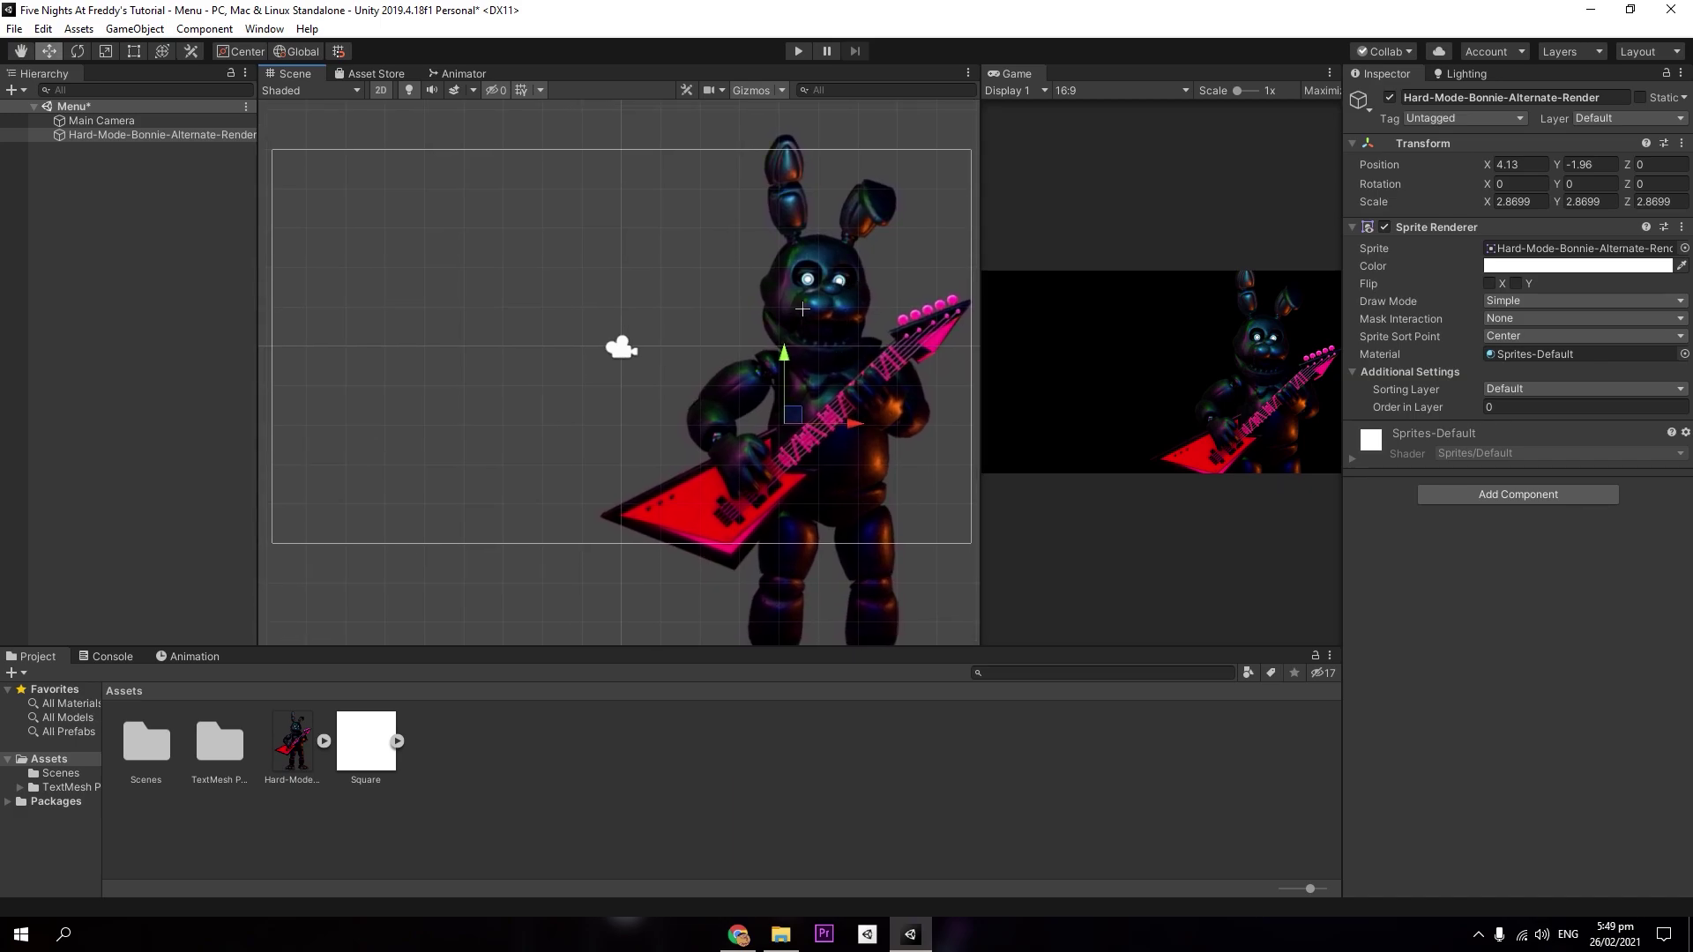
Step: Show the new project dialog with its 2D template in Unity Hub, and close it without creating a project
{"action": "left_click", "coordinate": [867, 933]}
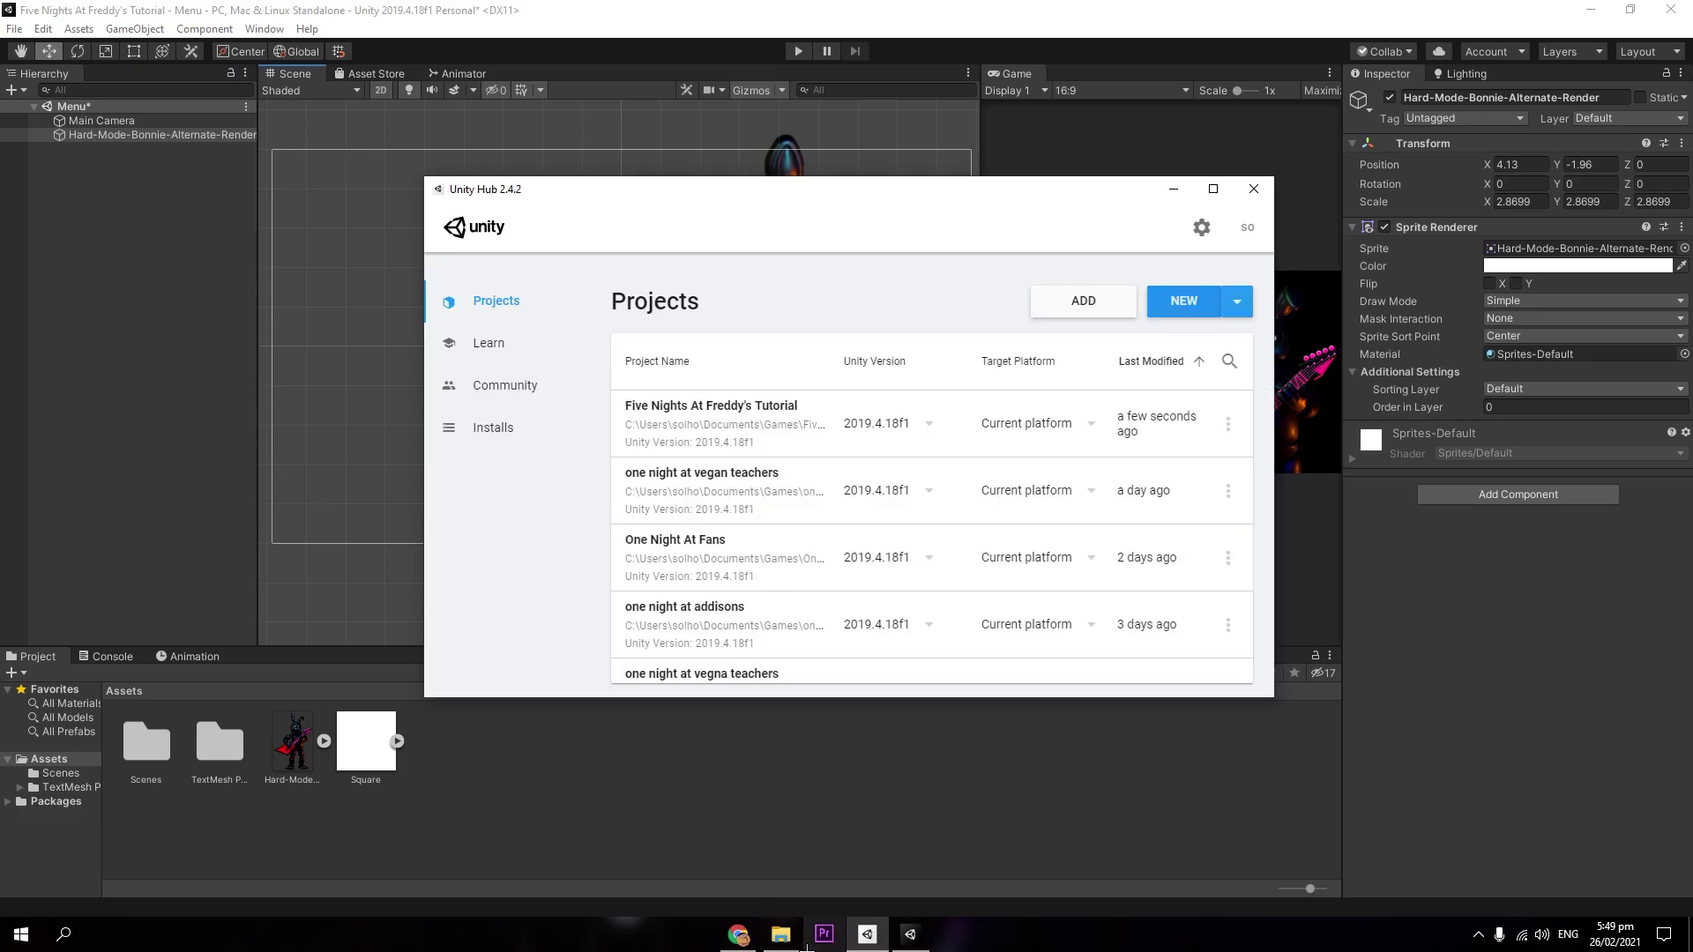
{"action": "left_click", "coordinate": [1184, 297]}
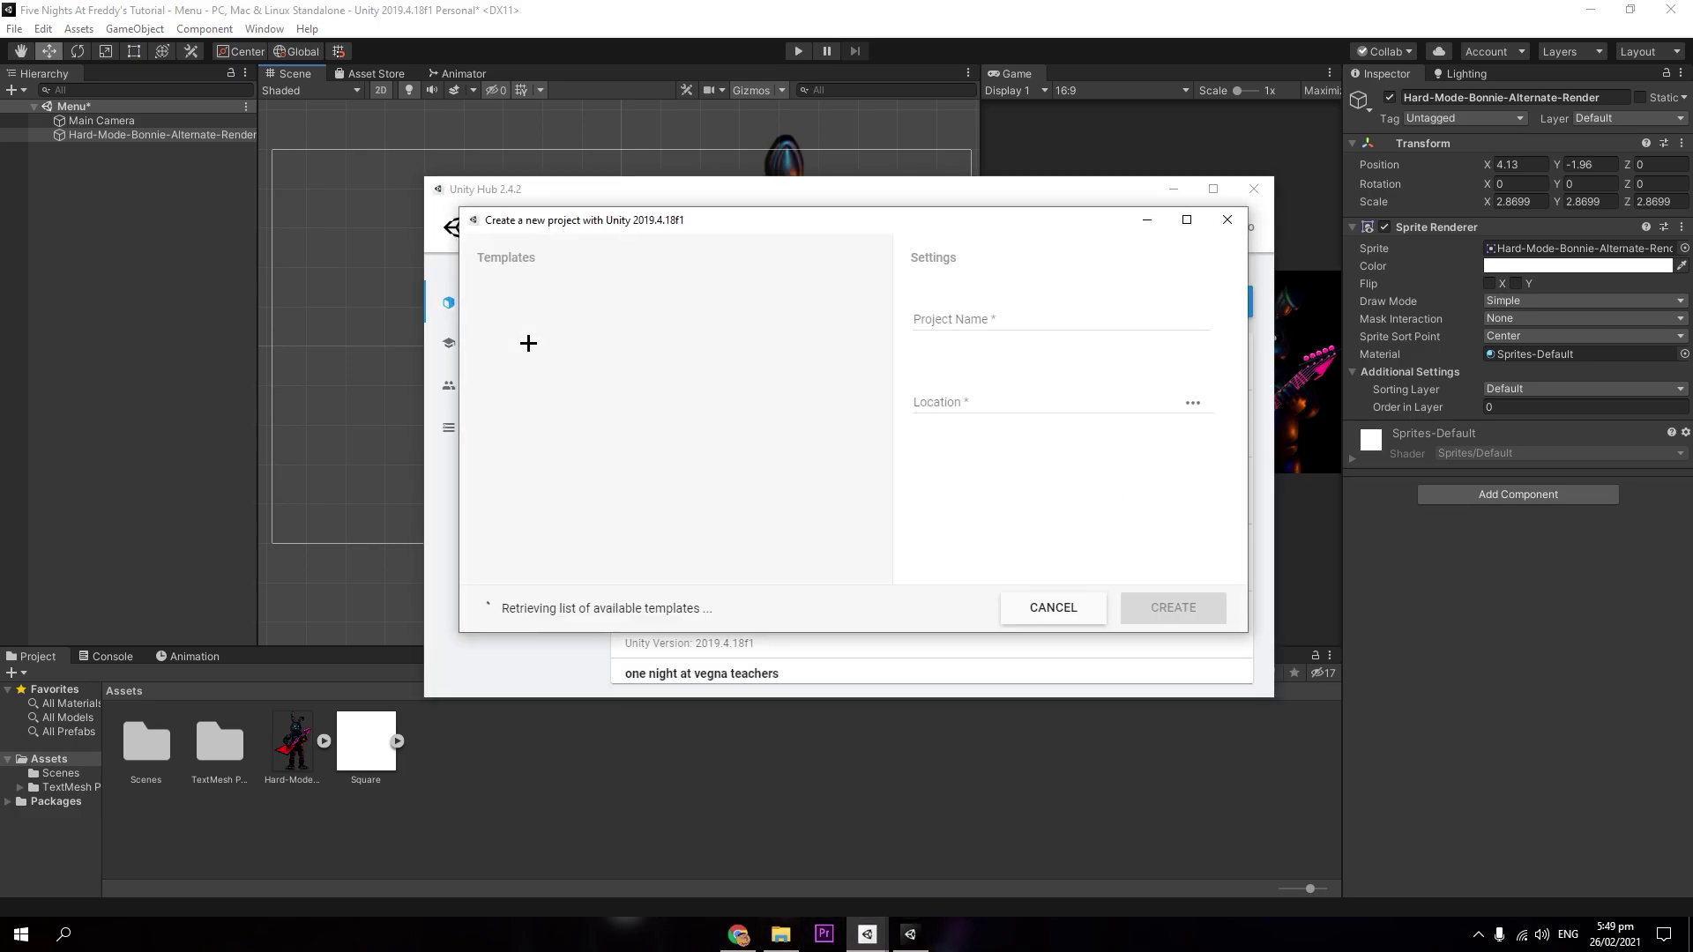
{"action": "left_click", "coordinate": [1058, 316]}
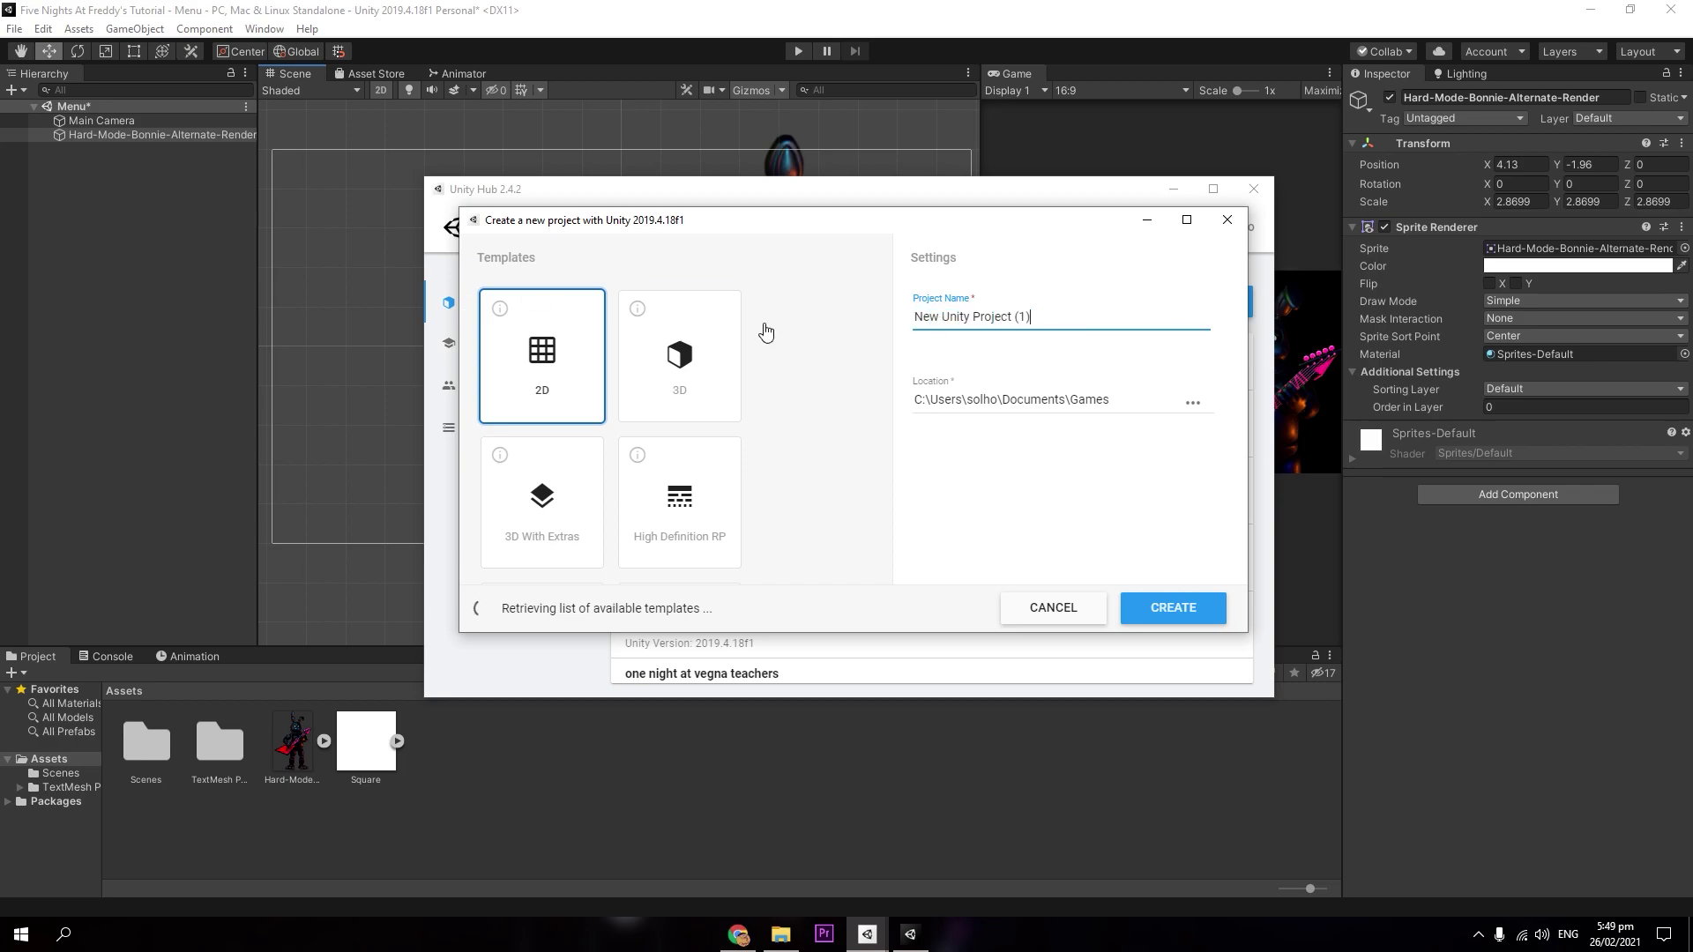
{"action": "left_click", "coordinate": [1227, 220]}
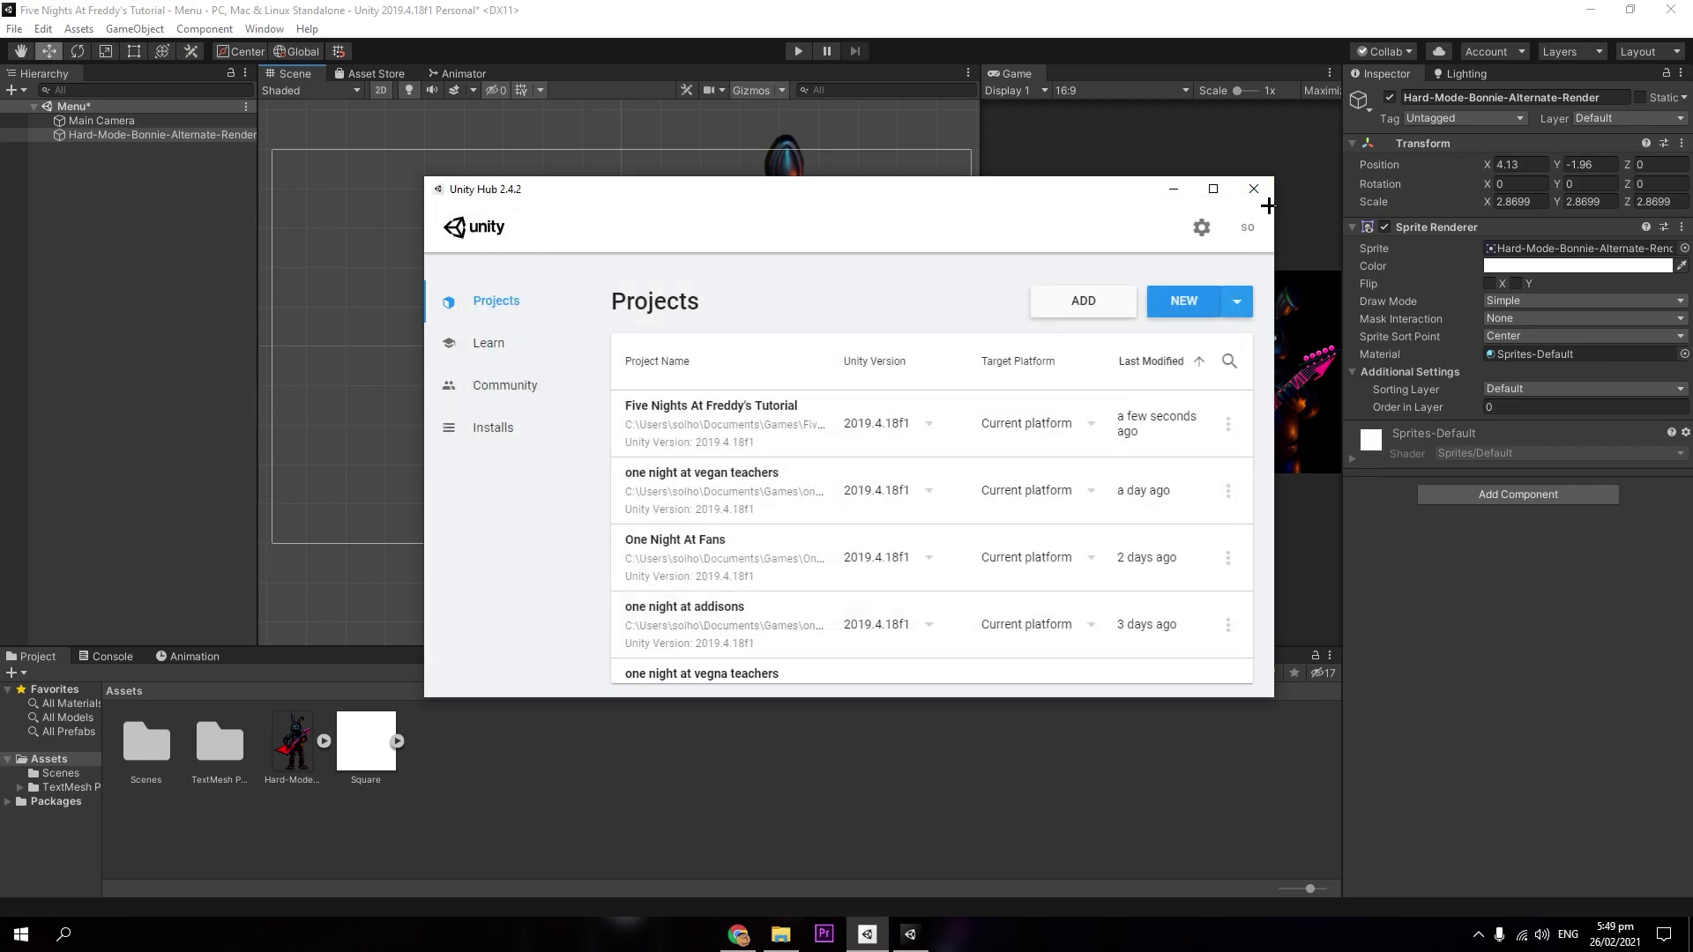
{"action": "left_click", "coordinate": [1252, 189]}
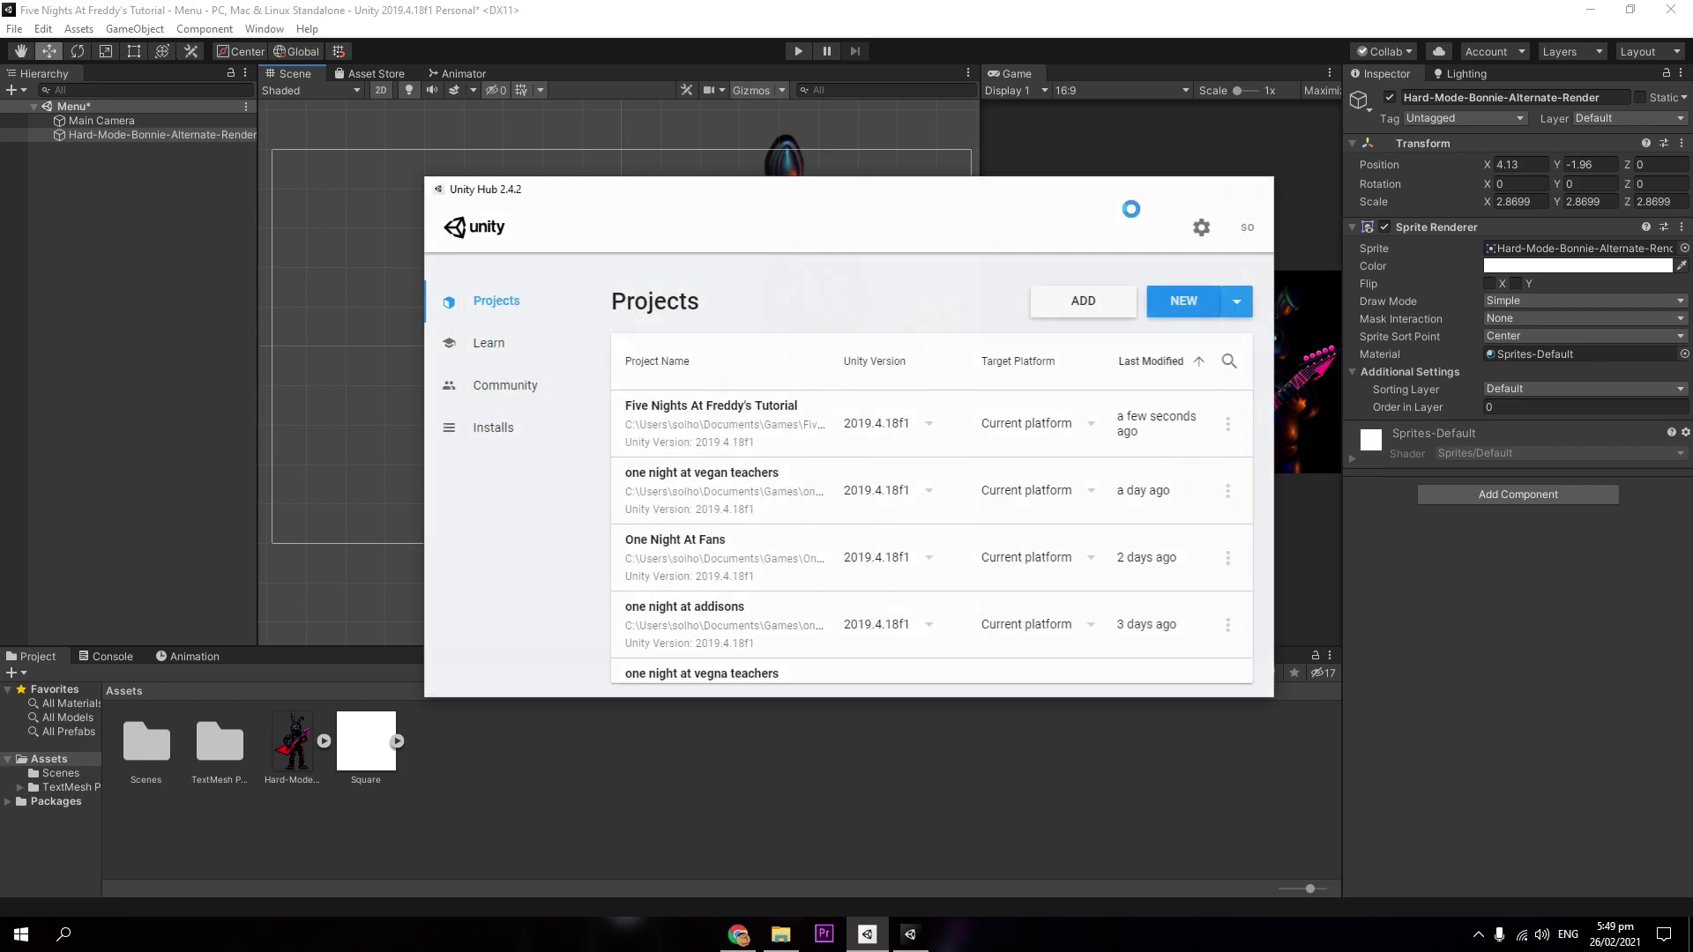
Step: Rename the Hard-Mode-Bonnie-Alternate-Render object to Animatronic
{"action": "left_click_drag", "start_coordinate": [872, 356], "coordinate": [872, 357]}
{"action": "double_click", "coordinate": [190, 137]}
{"action": "type", "text": "Animatronivc"}
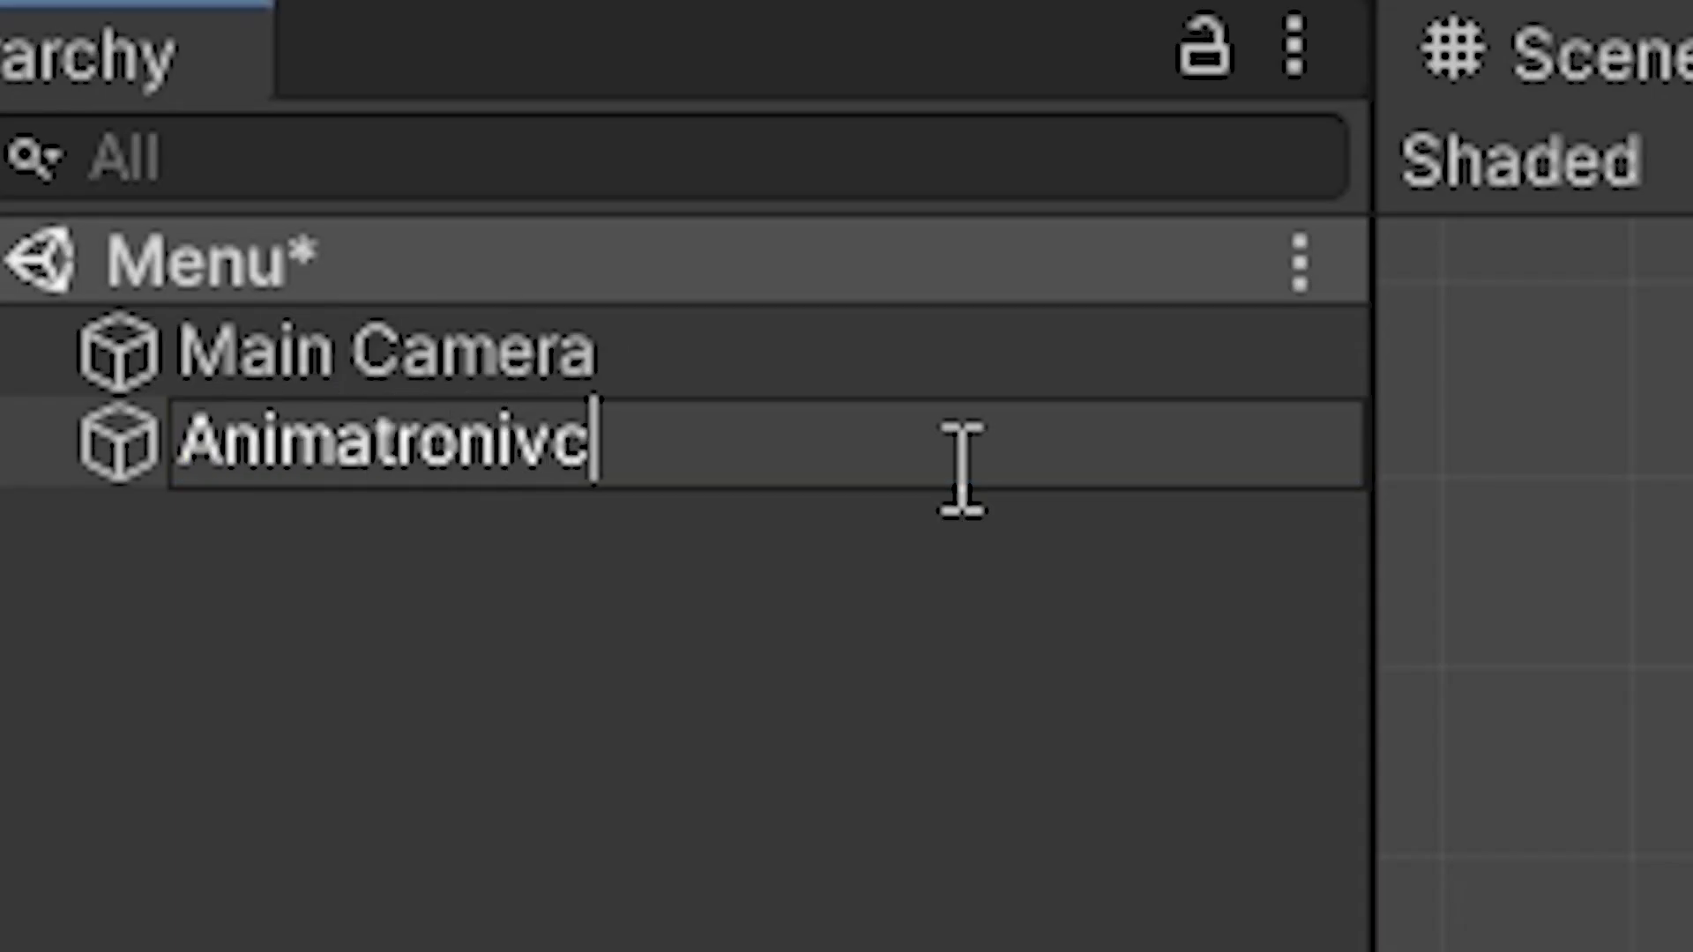
{"action": "key", "text": "BackSpace"}
{"action": "key", "text": "BackSpace"}
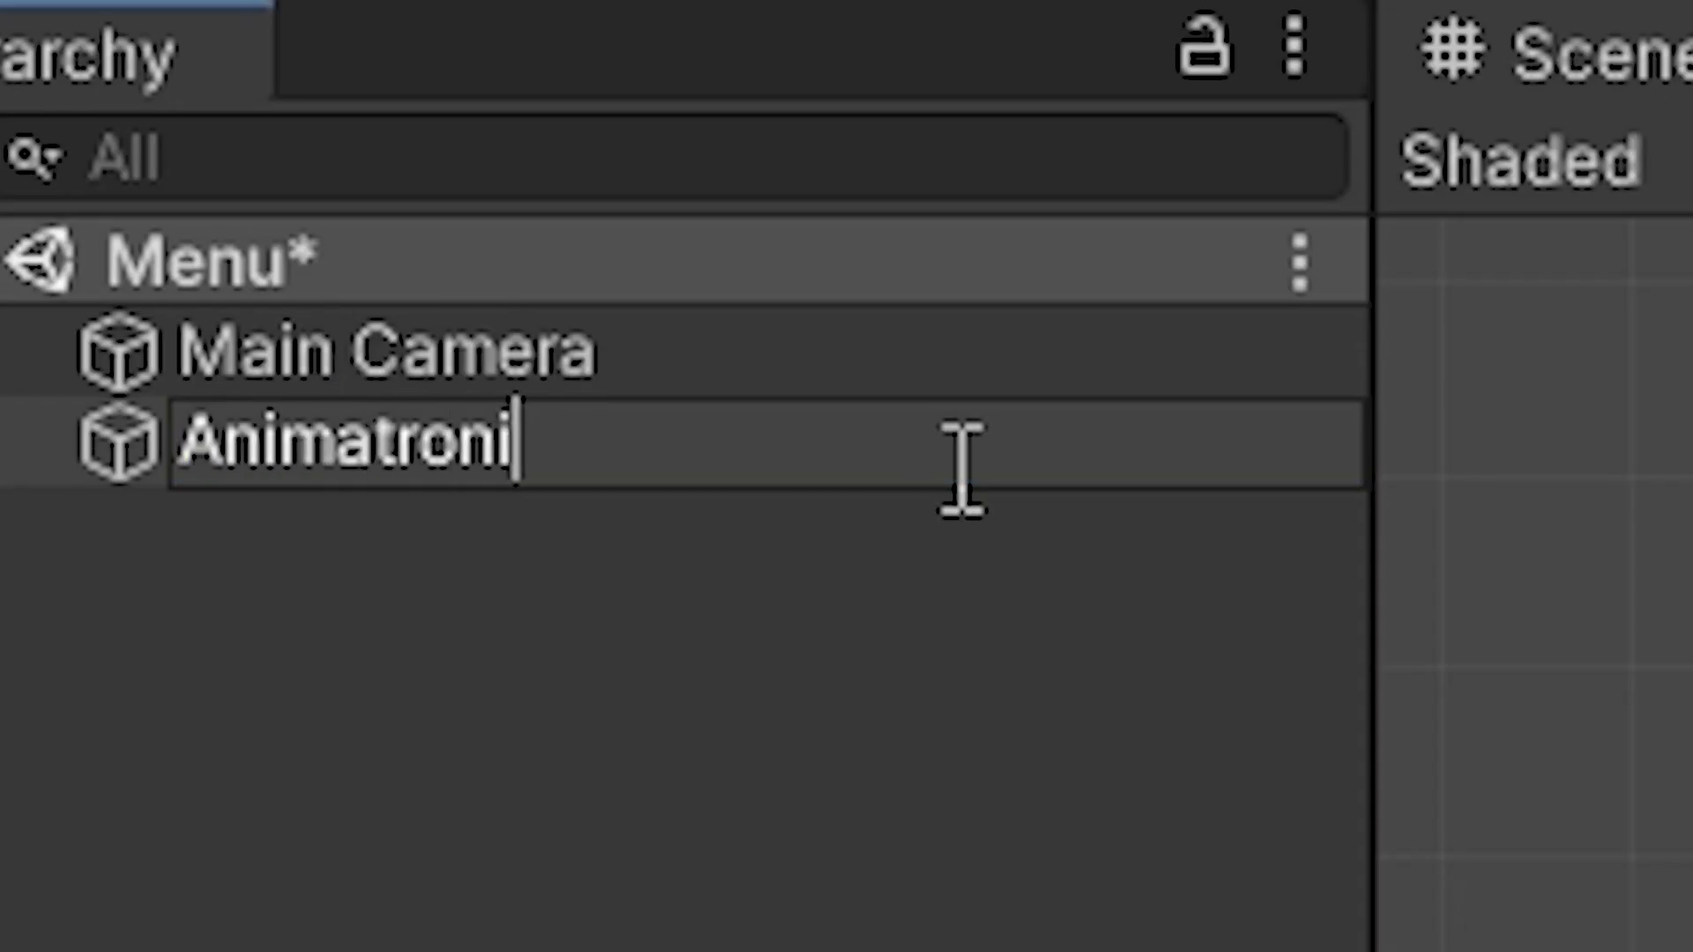
{"action": "type", "text": "c"}
{"action": "key", "text": "Return"}
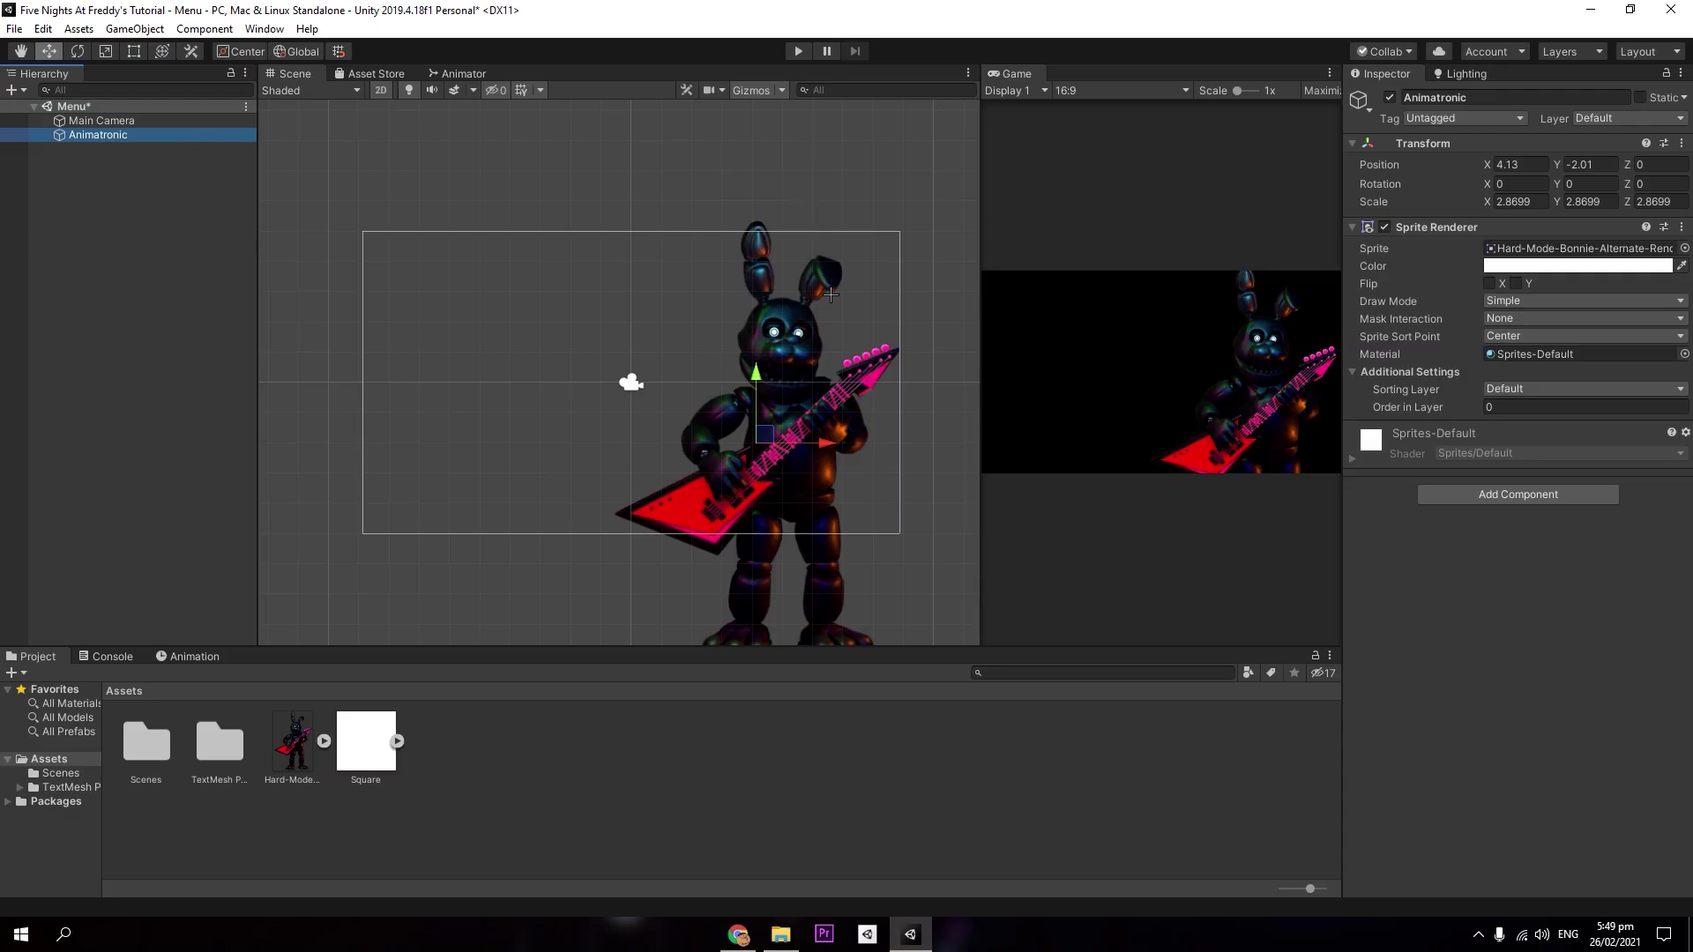
{"action": "mouse_move", "coordinate": [813, 309]}
{"action": "middle_mouse_down"}
{"action": "mouse_move", "coordinate": [792, 282]}
{"action": "mouse_move", "coordinate": [805, 299]}
{"action": "middle_mouse_up"}
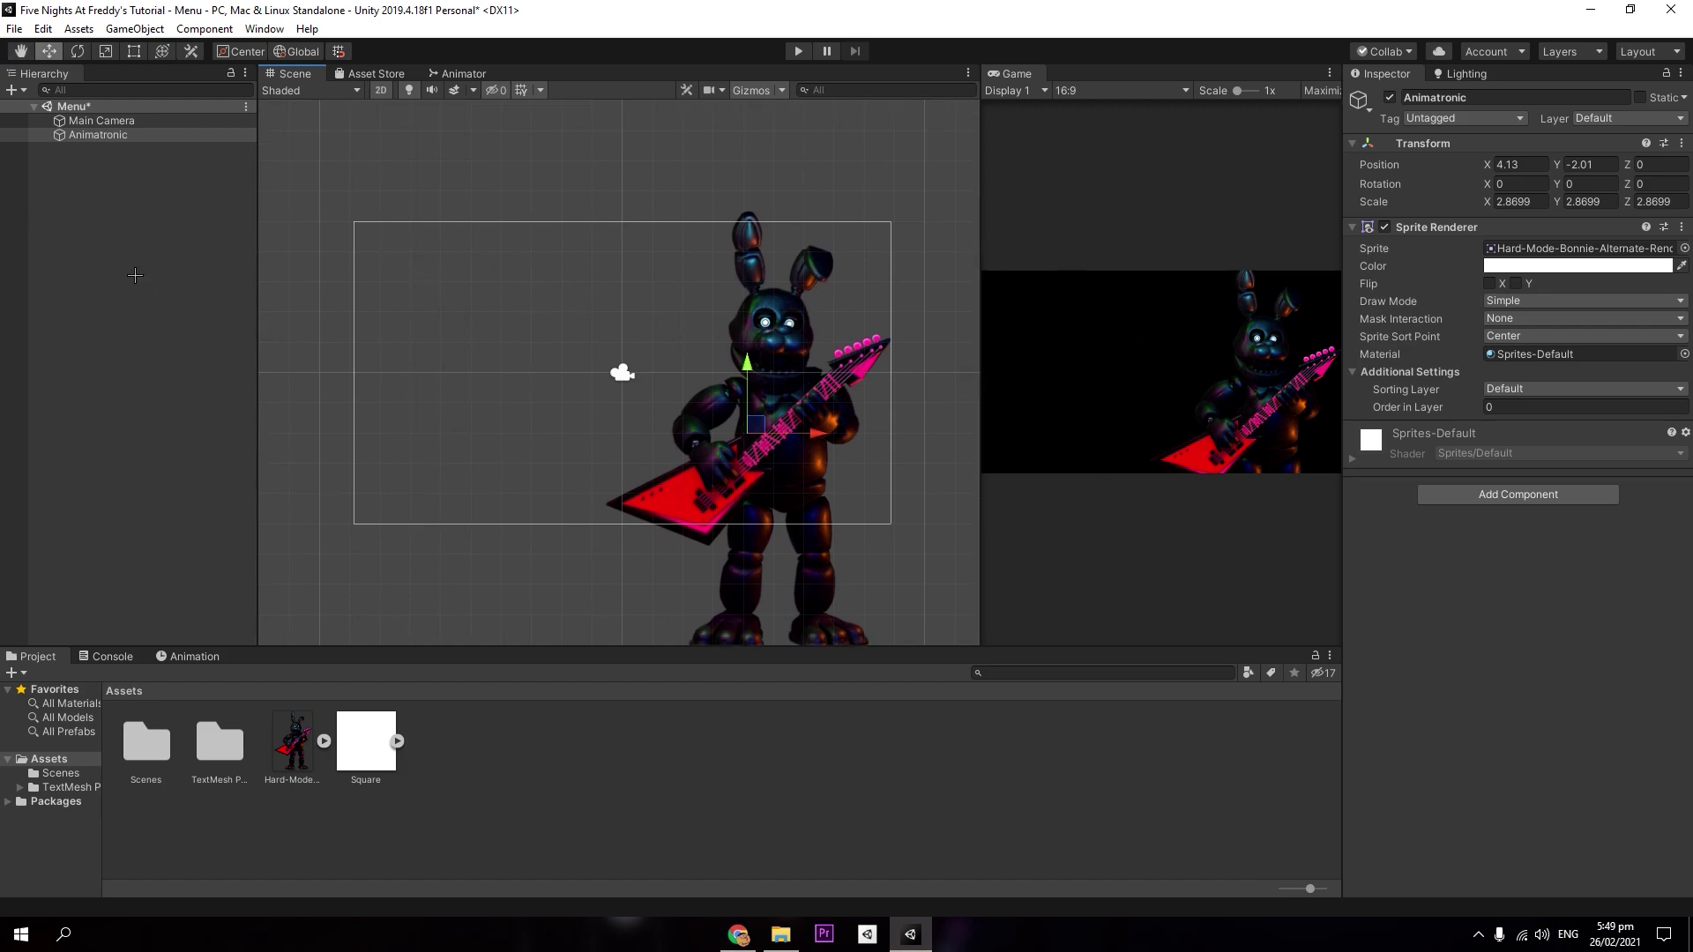
Step: Add a UI Canvas to the Menu scene and set its render mode to Screen Space - Camera
{"action": "right_click", "coordinate": [82, 176]}
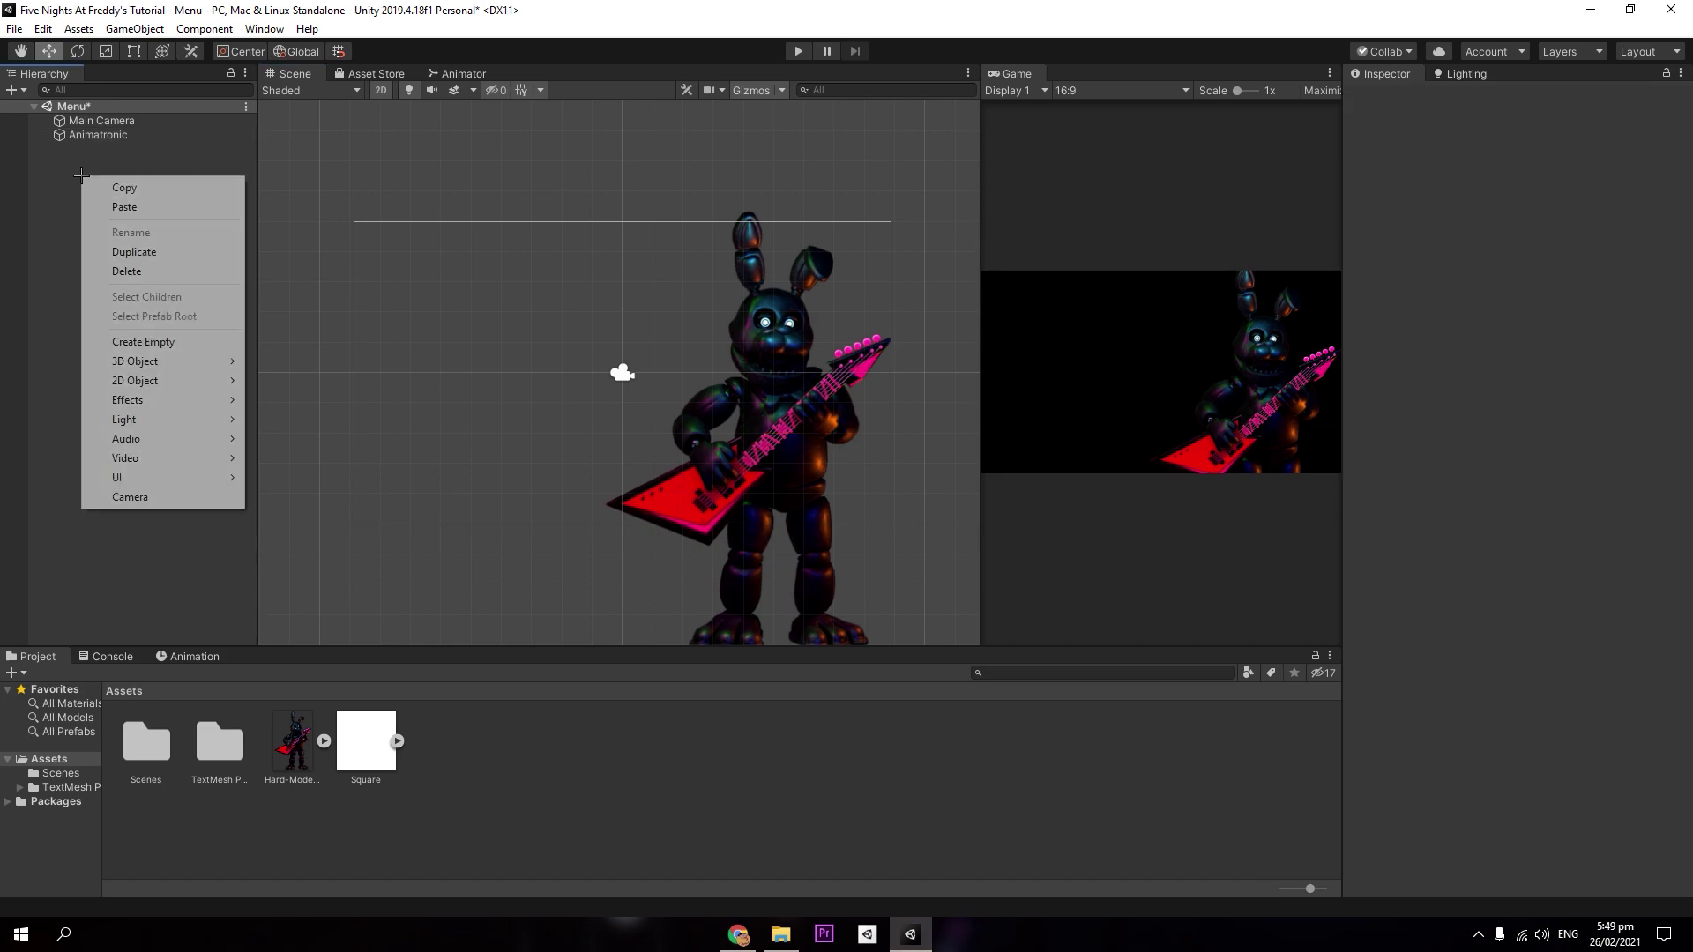
{"action": "mouse_move", "coordinate": [146, 477]}
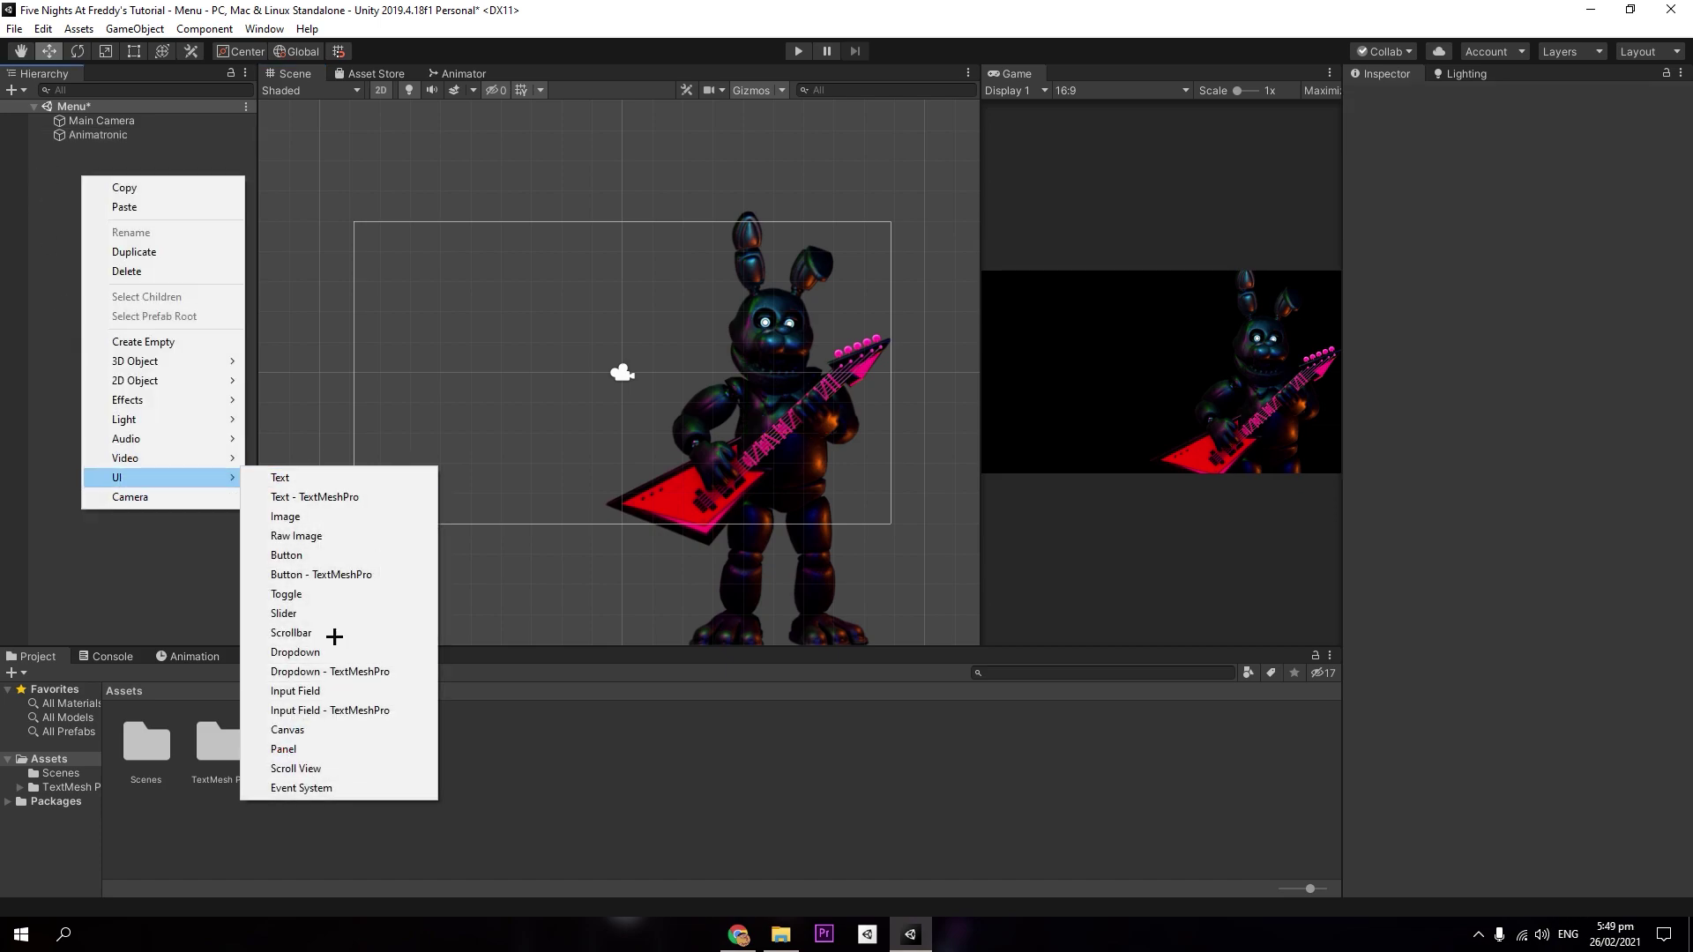
{"action": "left_click", "coordinate": [309, 724]}
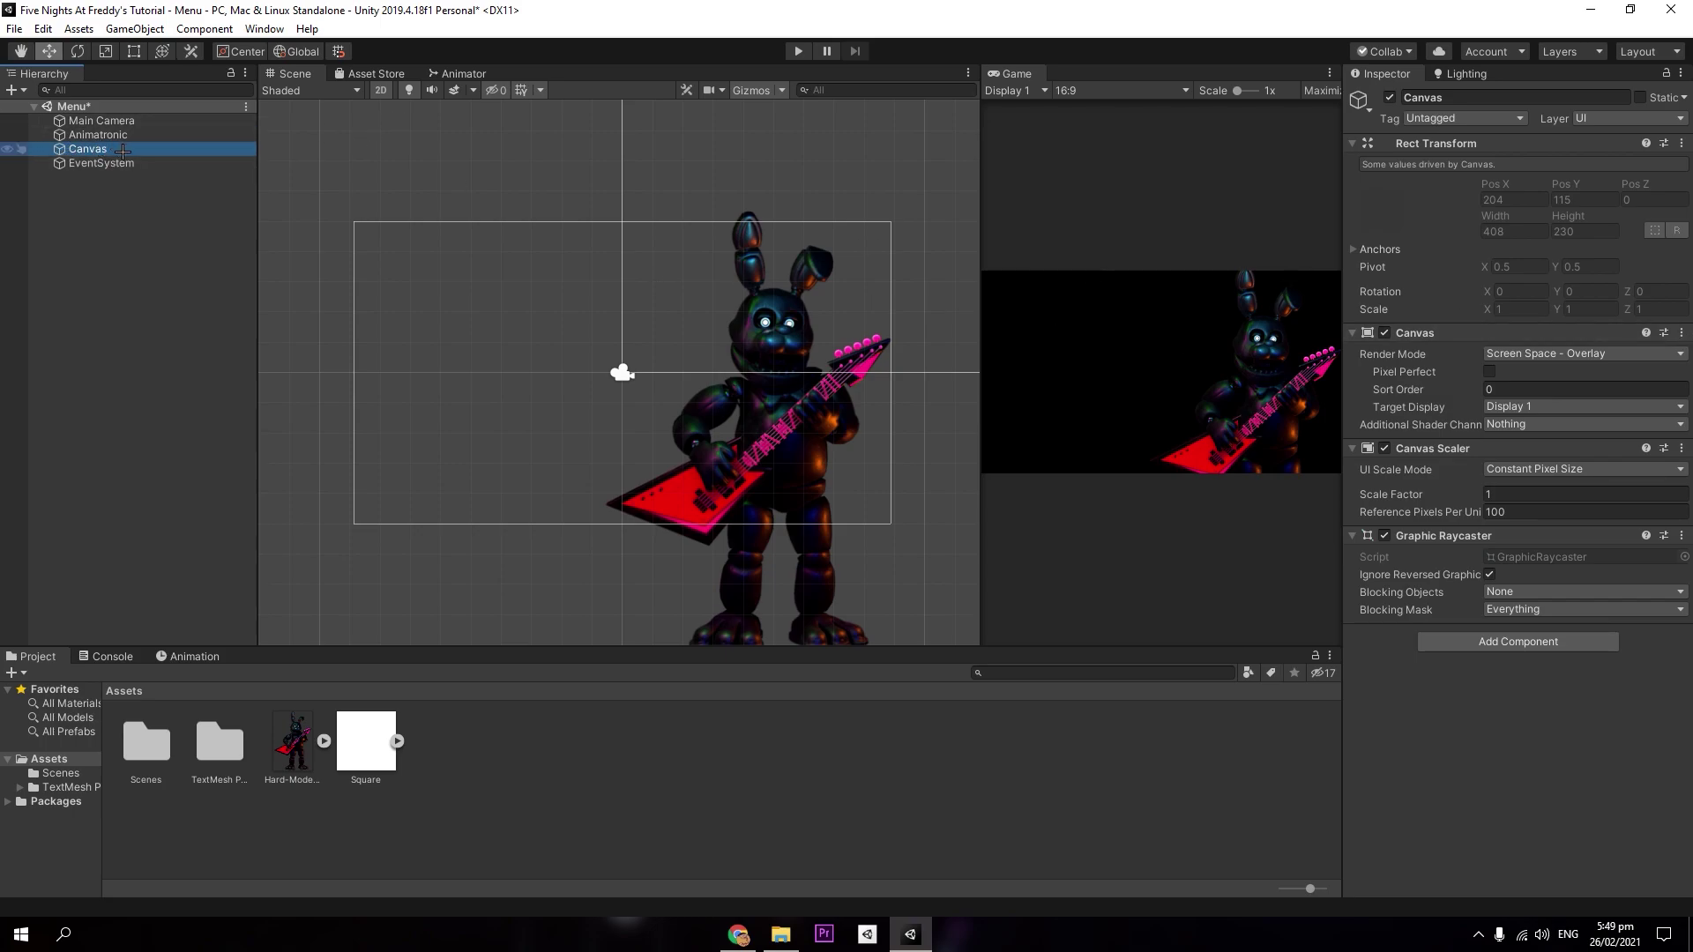
{"action": "left_click", "coordinate": [1571, 354]}
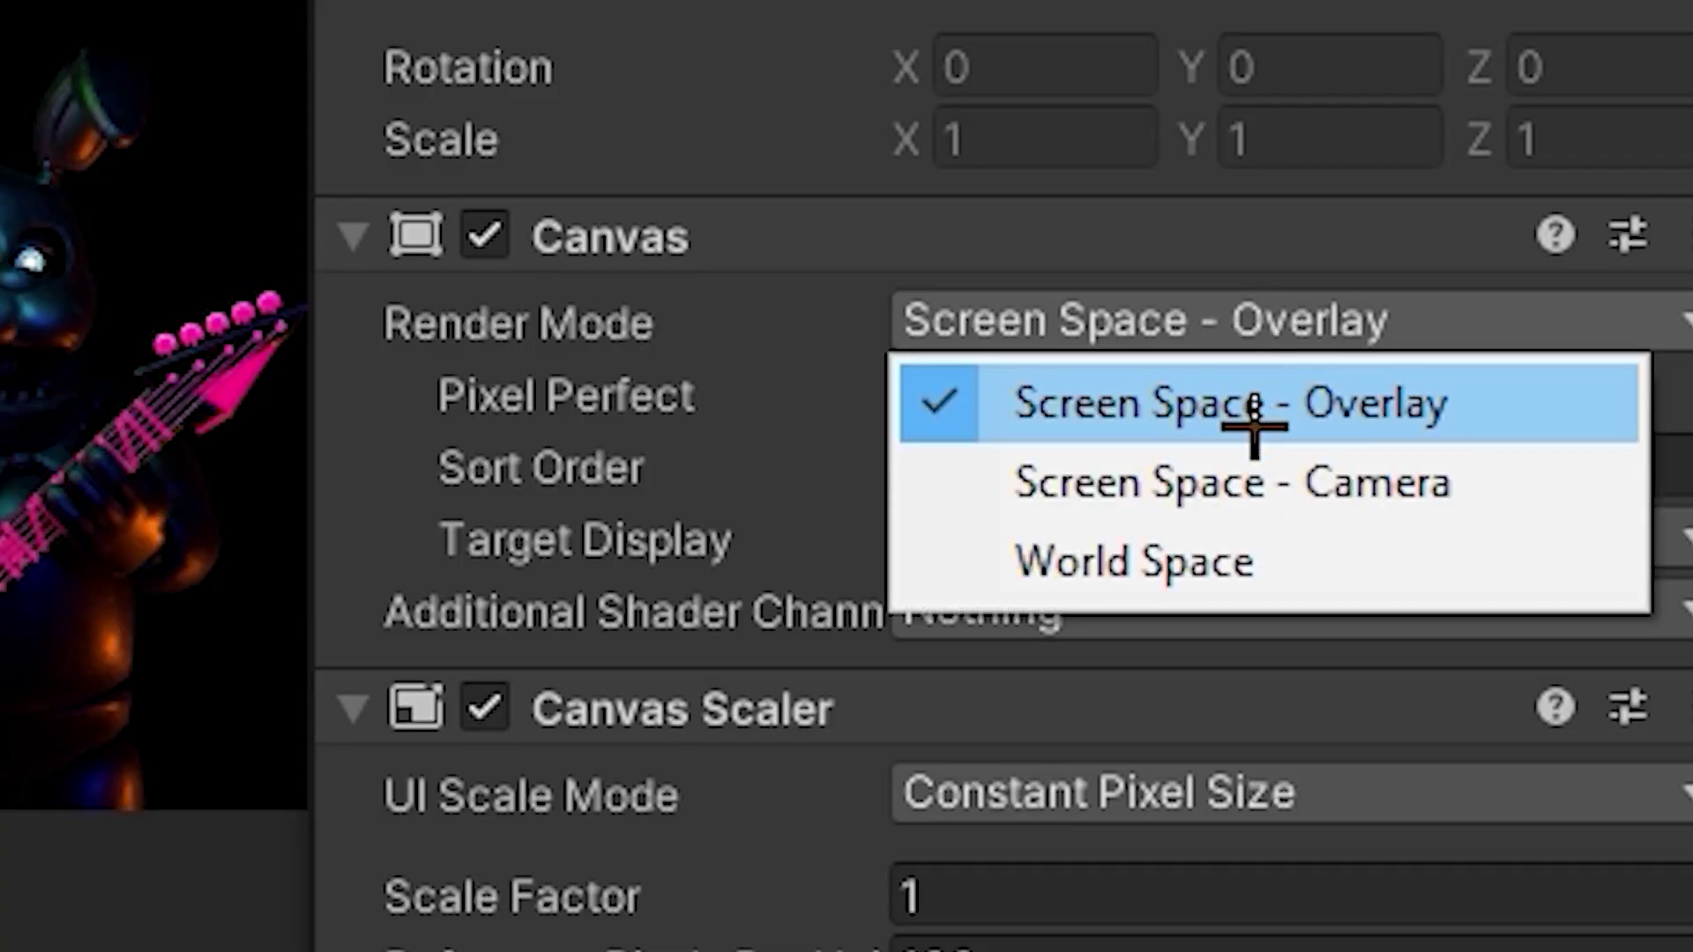
{"action": "left_click", "coordinate": [1247, 484]}
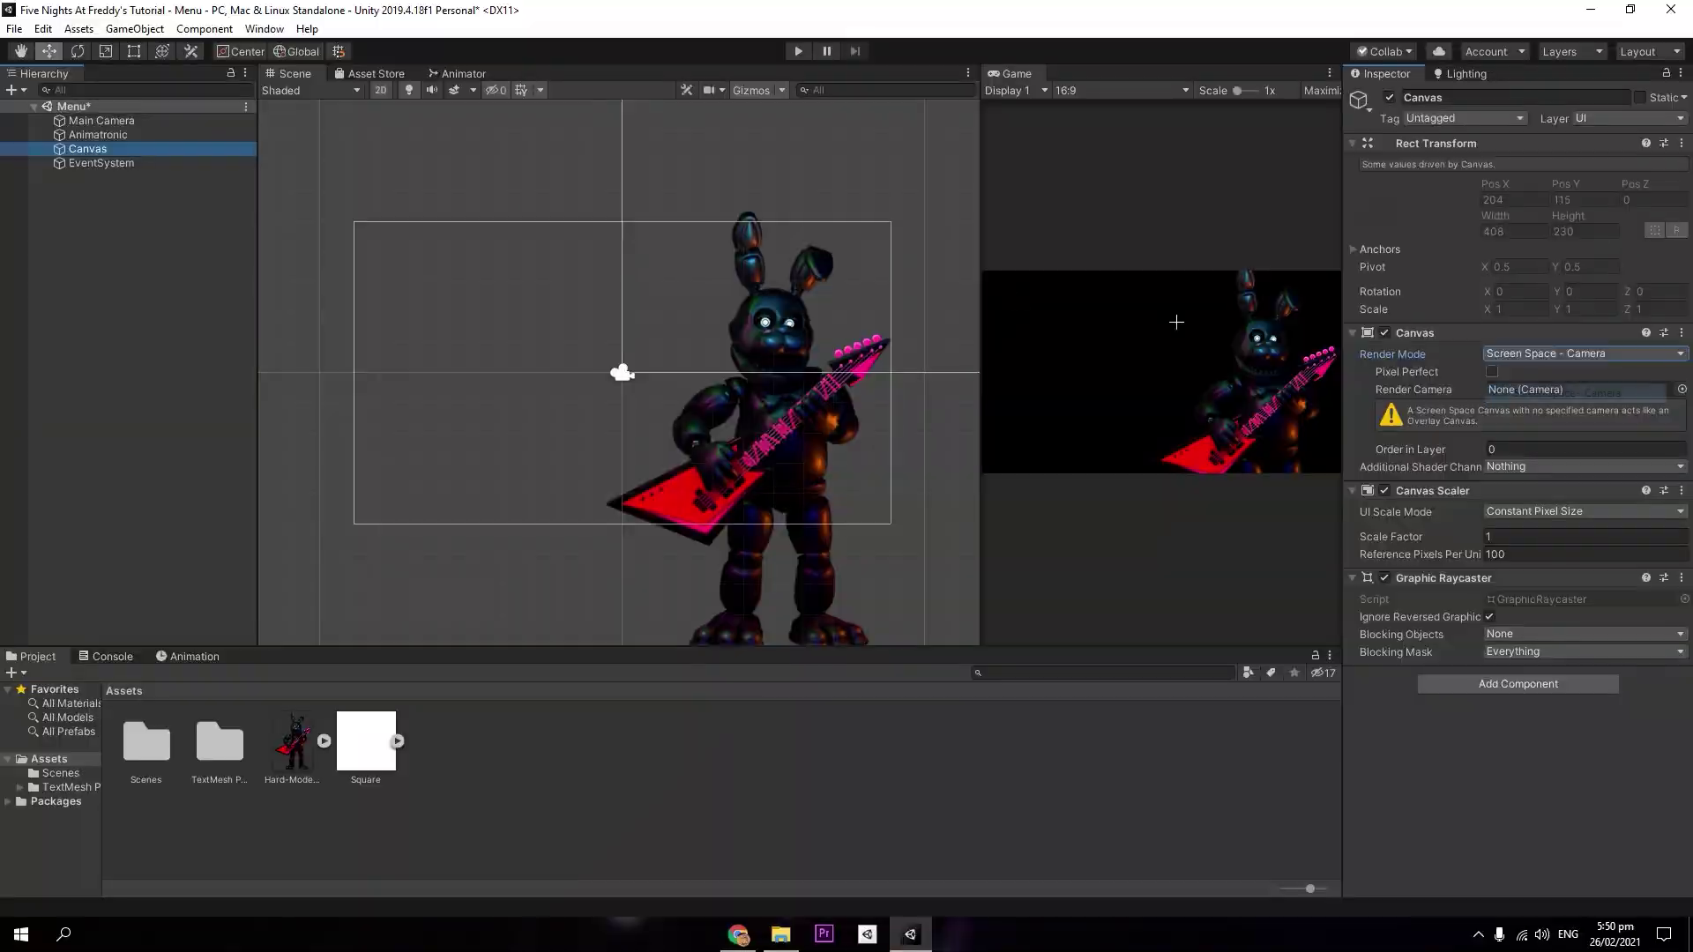
Step: Try the Main Camera as the Canvas's render camera, undo that assignment, and compare the canvas framing in the scene
{"action": "left_click_drag", "start_coordinate": [101, 121], "coordinate": [1509, 395]}
{"action": "scroll", "coordinate": [858, 398], "scroll_direction": "down", "scroll_amount": 5}
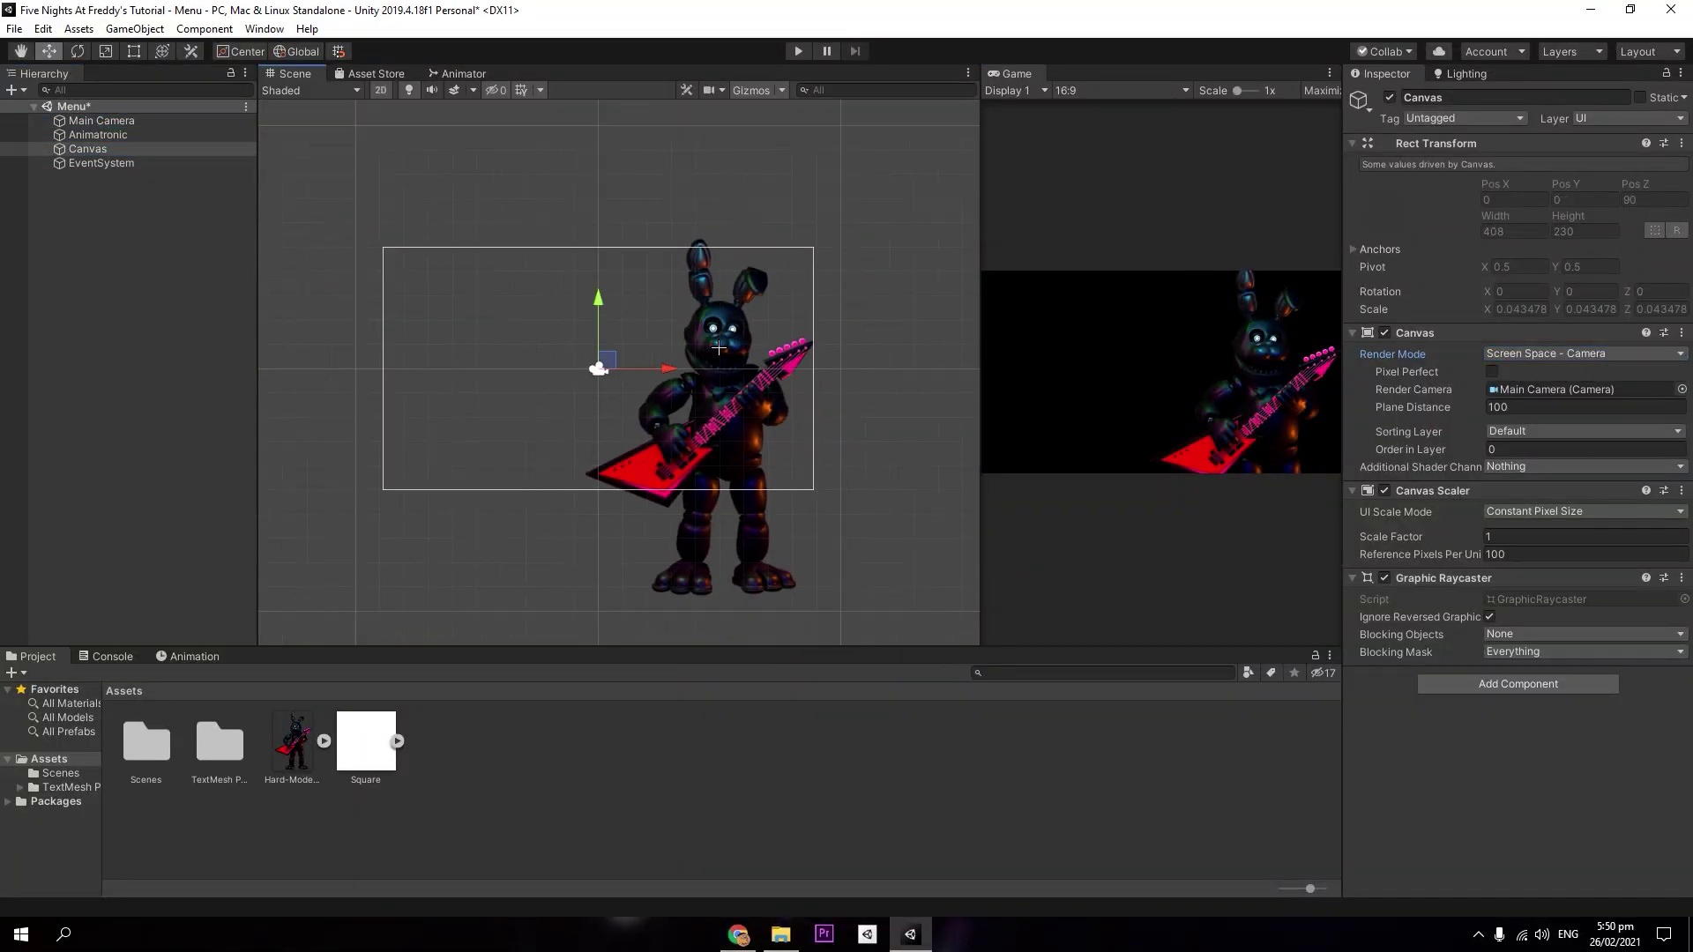
{"action": "key", "text": "ctrl+z"}
{"action": "scroll", "coordinate": [864, 387], "scroll_direction": "down", "scroll_amount": 10}
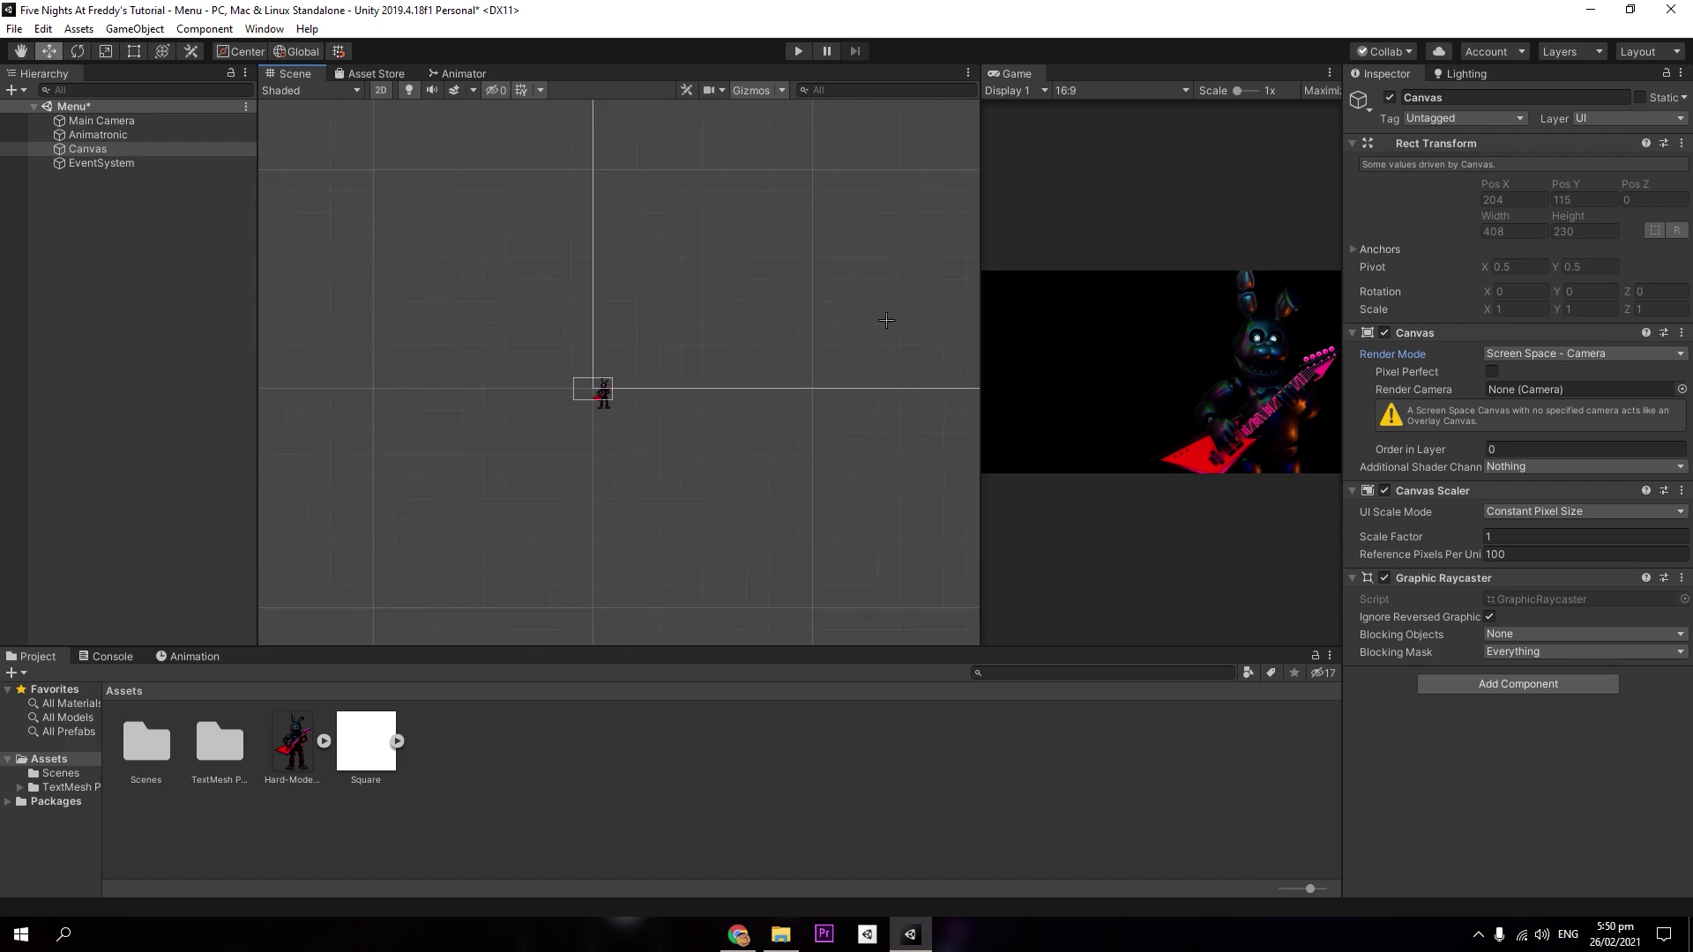
{"action": "middle_click_drag", "start_coordinate": [880, 336], "coordinate": [835, 374]}
{"action": "scroll", "coordinate": [652, 445], "scroll_direction": "up", "scroll_amount": 5}
{"action": "scroll", "coordinate": [679, 424], "scroll_direction": "up", "scroll_amount": 20}
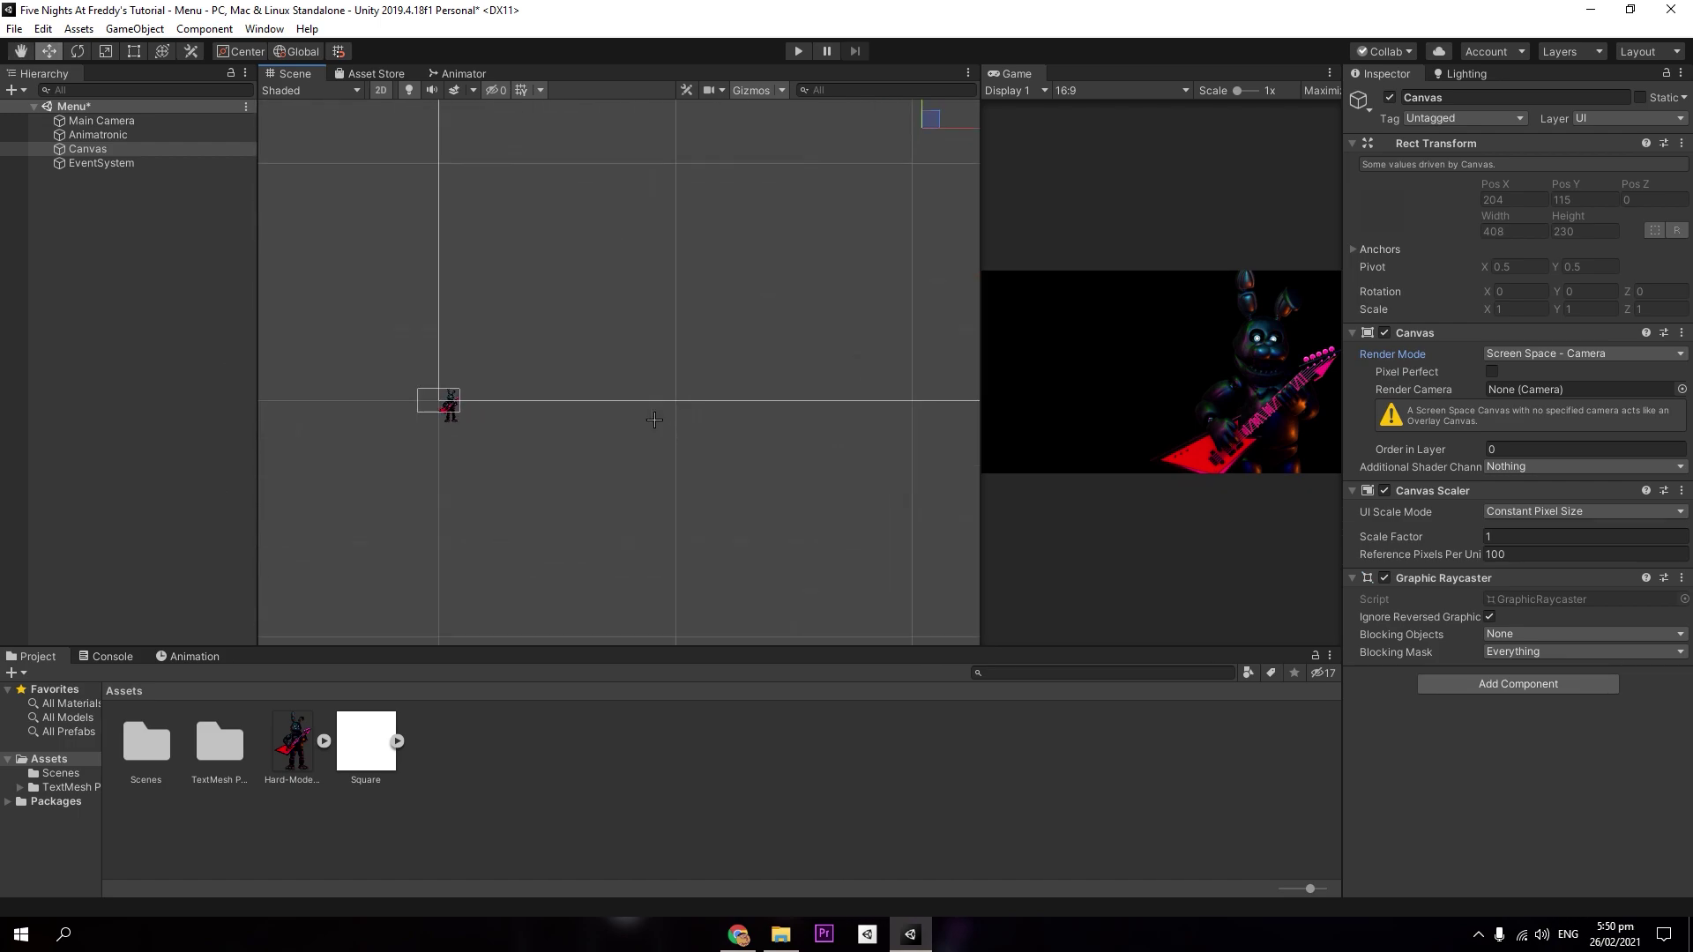
{"action": "scroll", "coordinate": [400, 410], "scroll_direction": "up", "scroll_amount": 20}
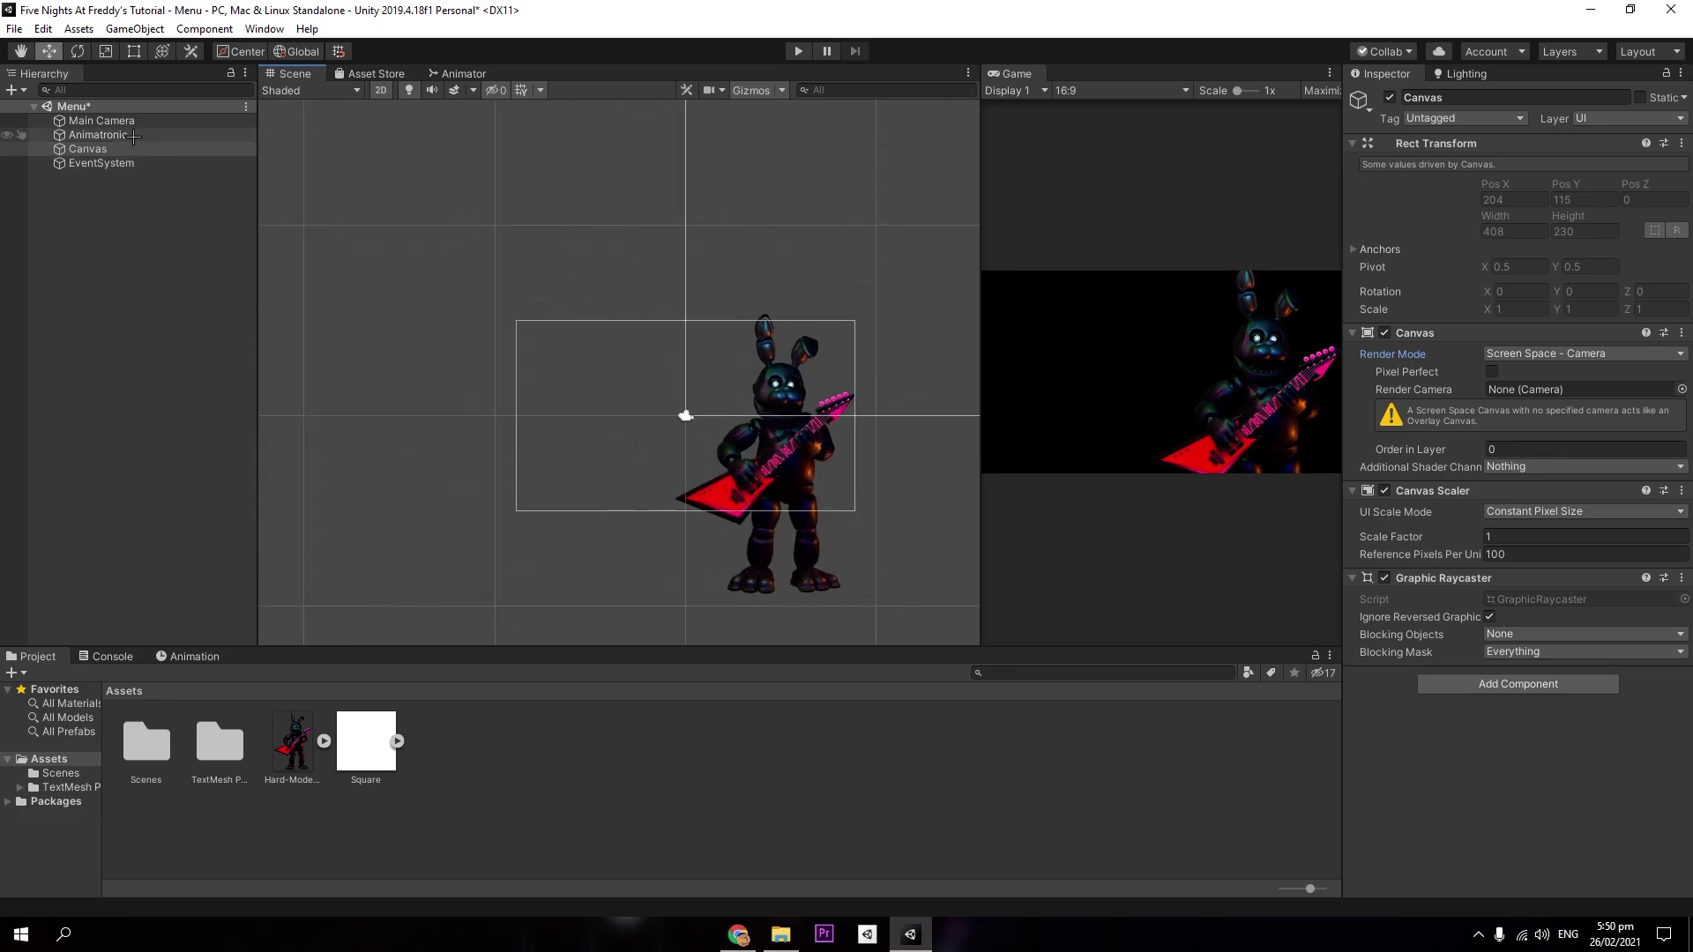
Step: Assign the Main Camera as the Canvas's render camera
{"action": "left_click_drag", "start_coordinate": [119, 120], "coordinate": [1530, 389]}
{"action": "scroll", "coordinate": [625, 419], "scroll_direction": "up", "scroll_amount": 4}
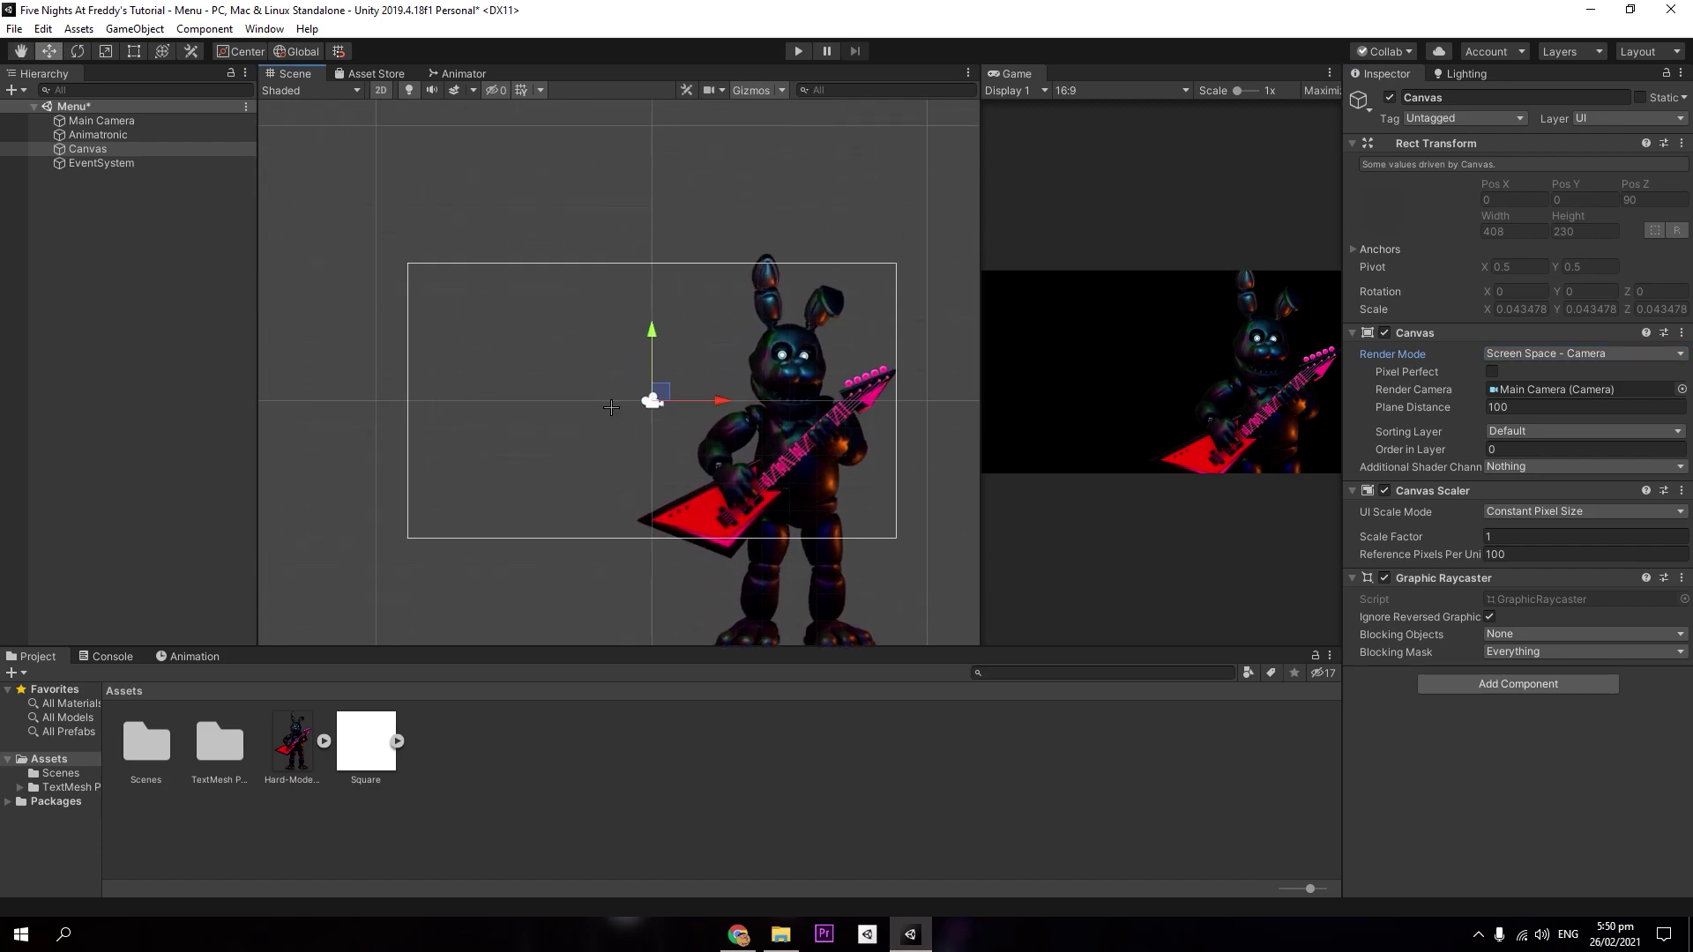
{"action": "middle_click_drag", "start_coordinate": [795, 437], "coordinate": [779, 430]}
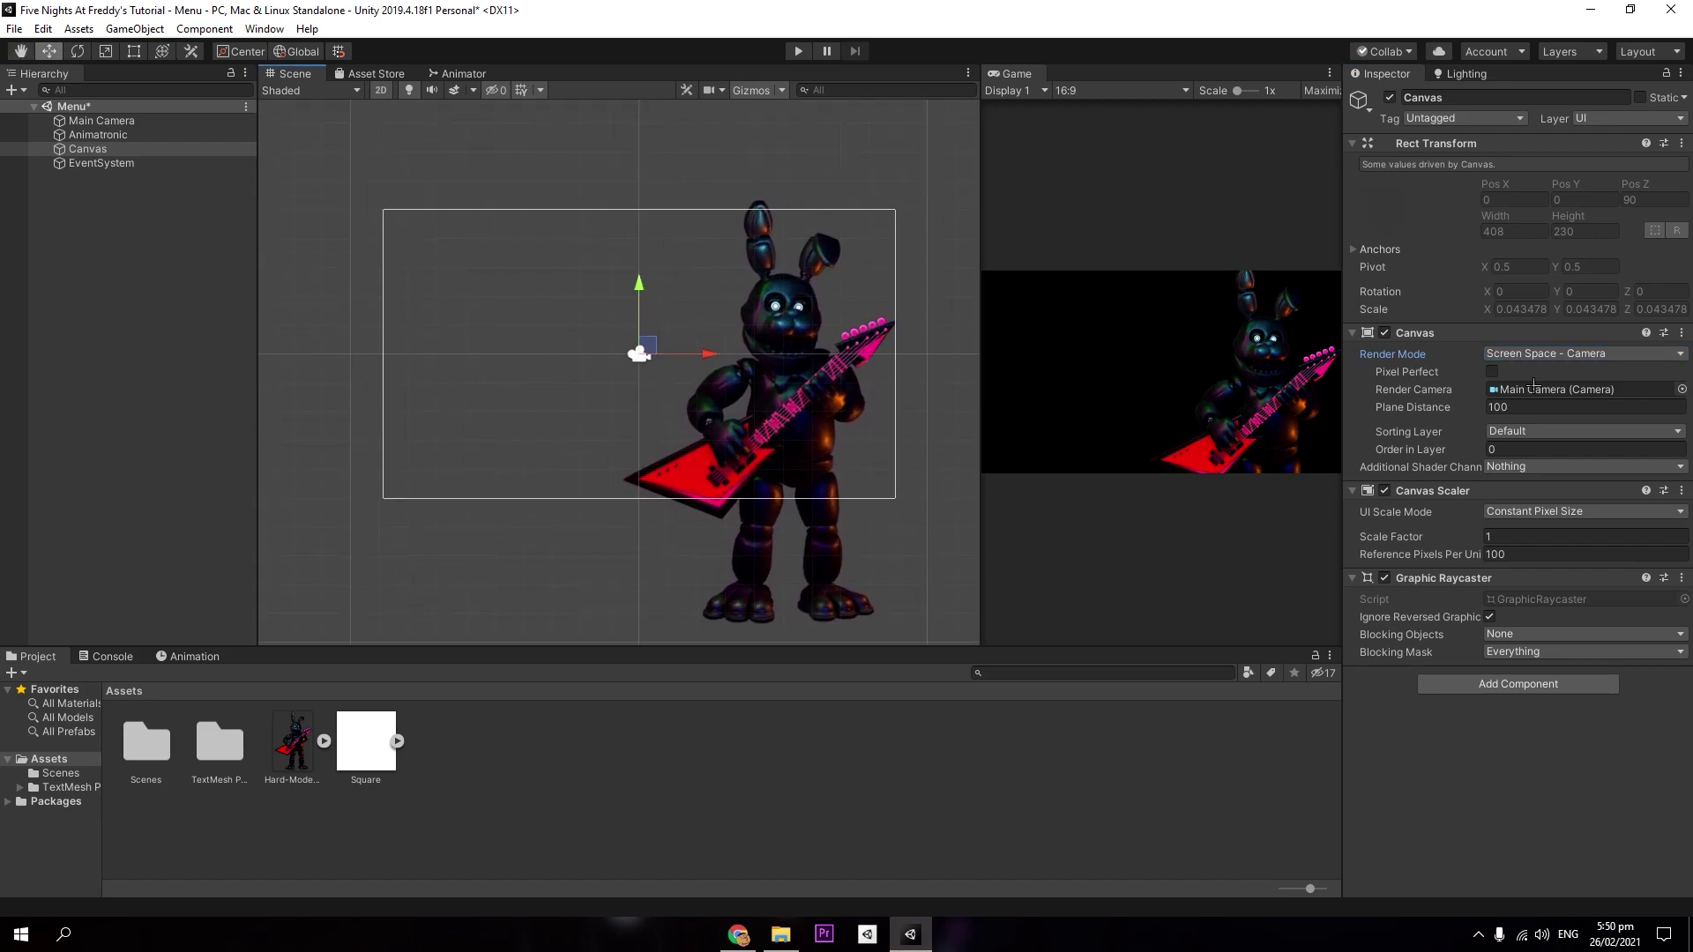
Step: Set the Canvas Scaler to Scale With Screen Size with a 1600 x 900 reference resolution, and check the Game view's aspect ratio options
{"action": "left_click", "coordinate": [1544, 512]}
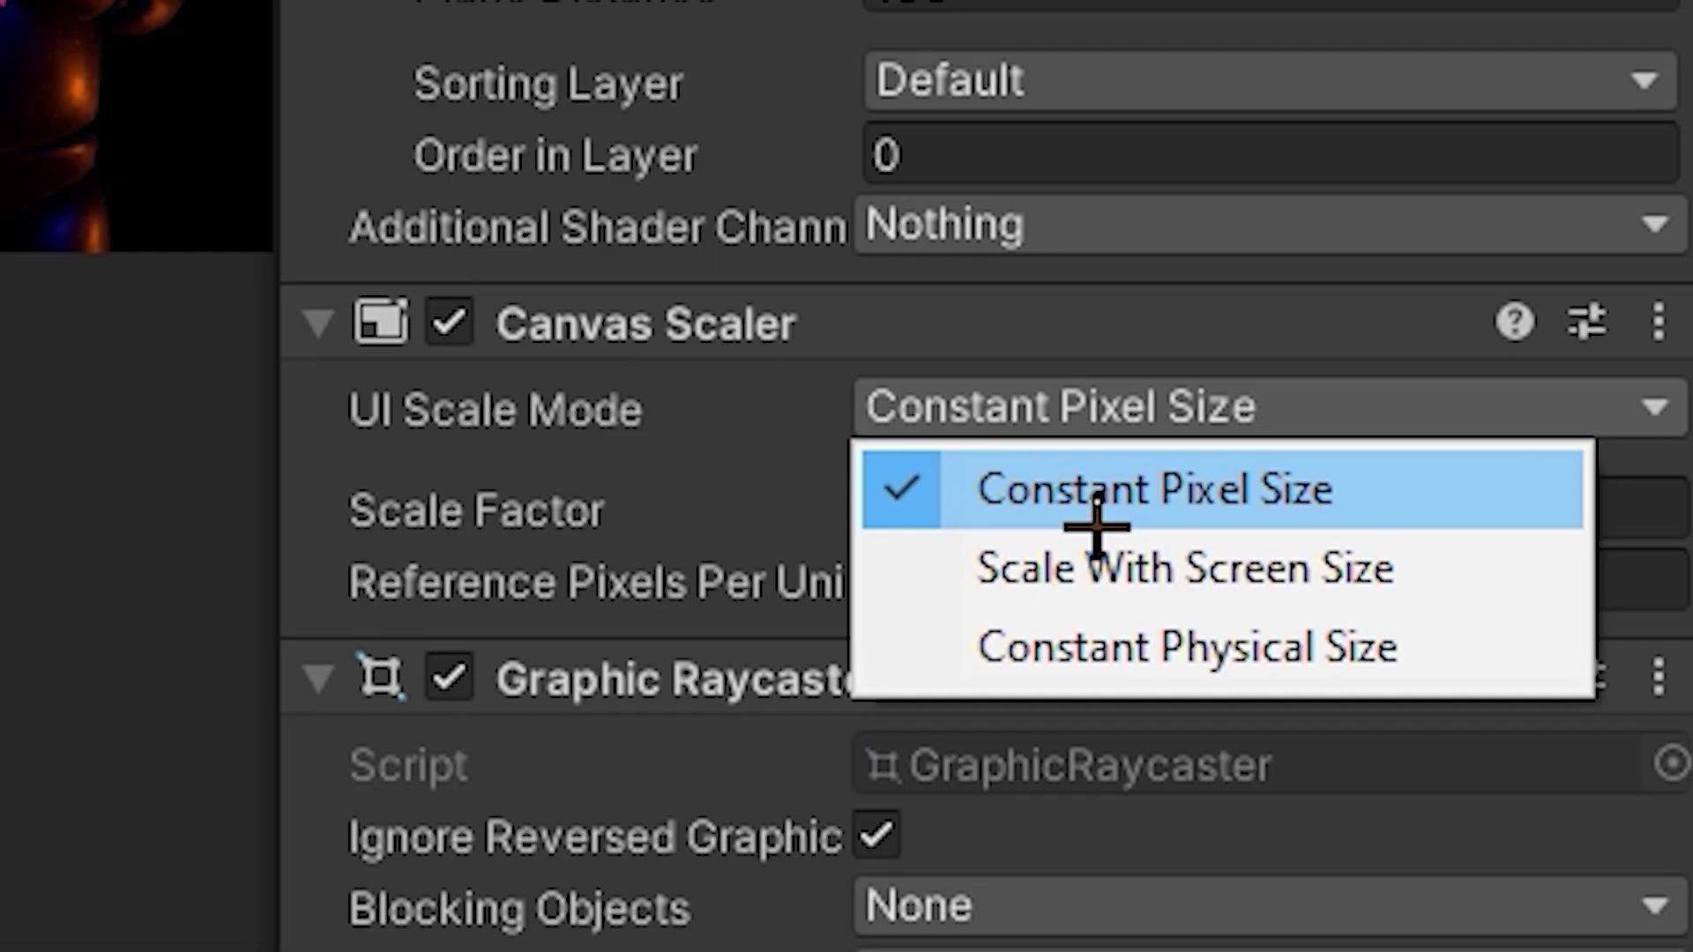
{"action": "left_click", "coordinate": [1541, 548]}
{"action": "left_click", "coordinate": [1529, 535]}
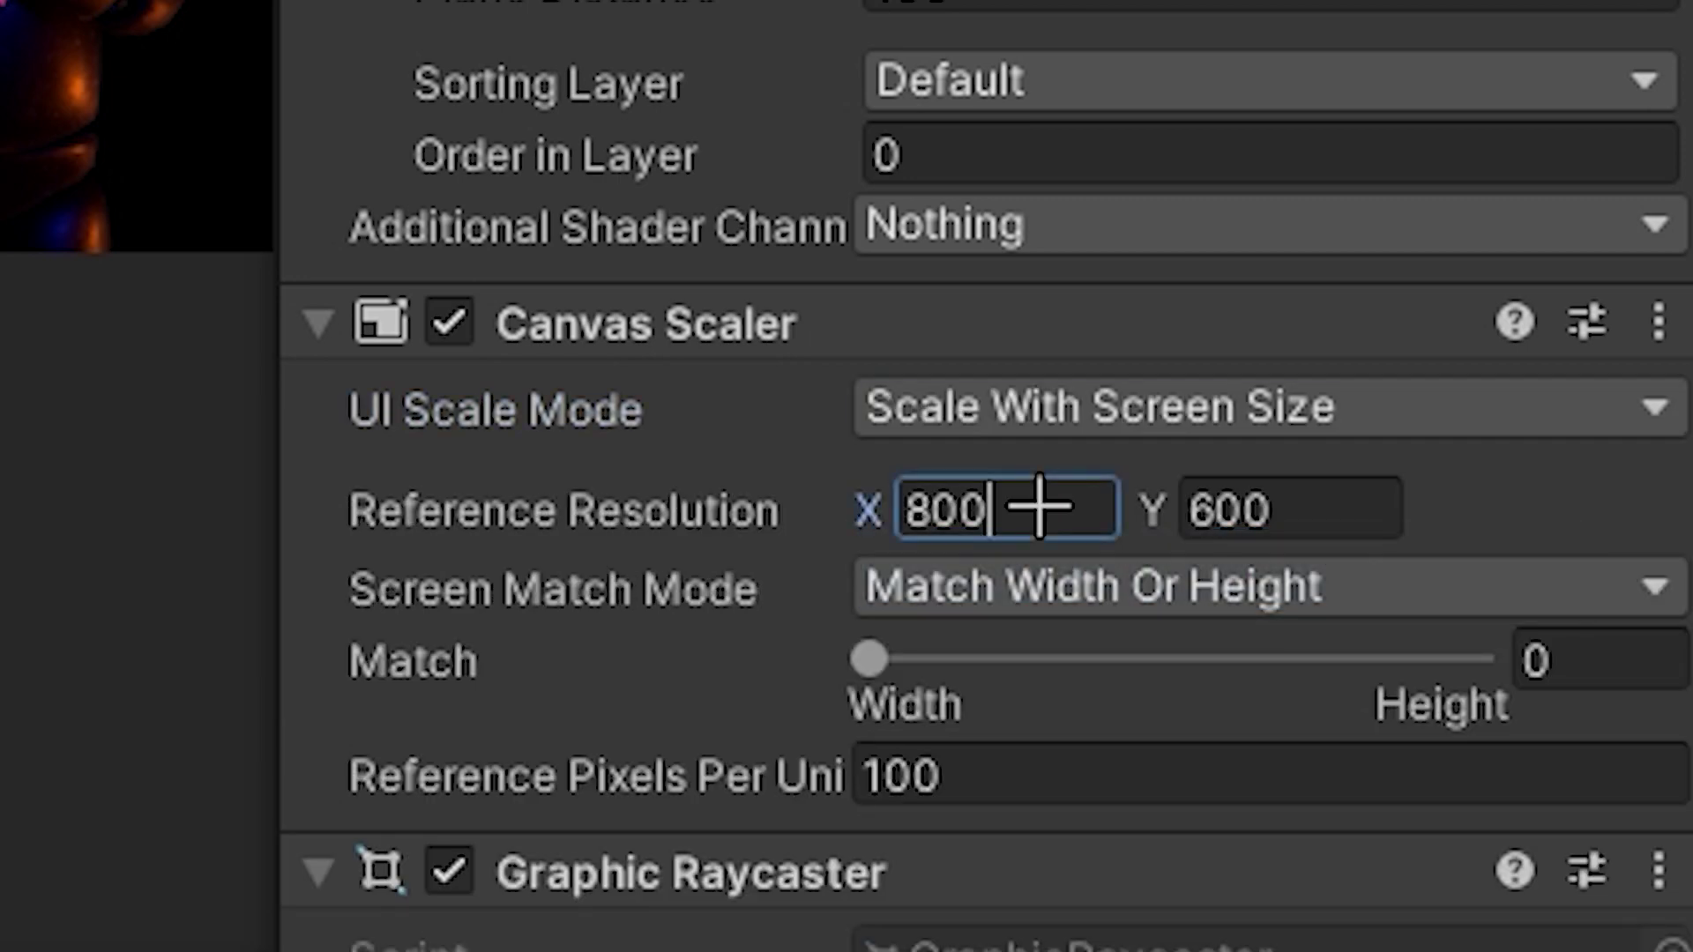
{"action": "double_click", "coordinate": [1039, 507]}
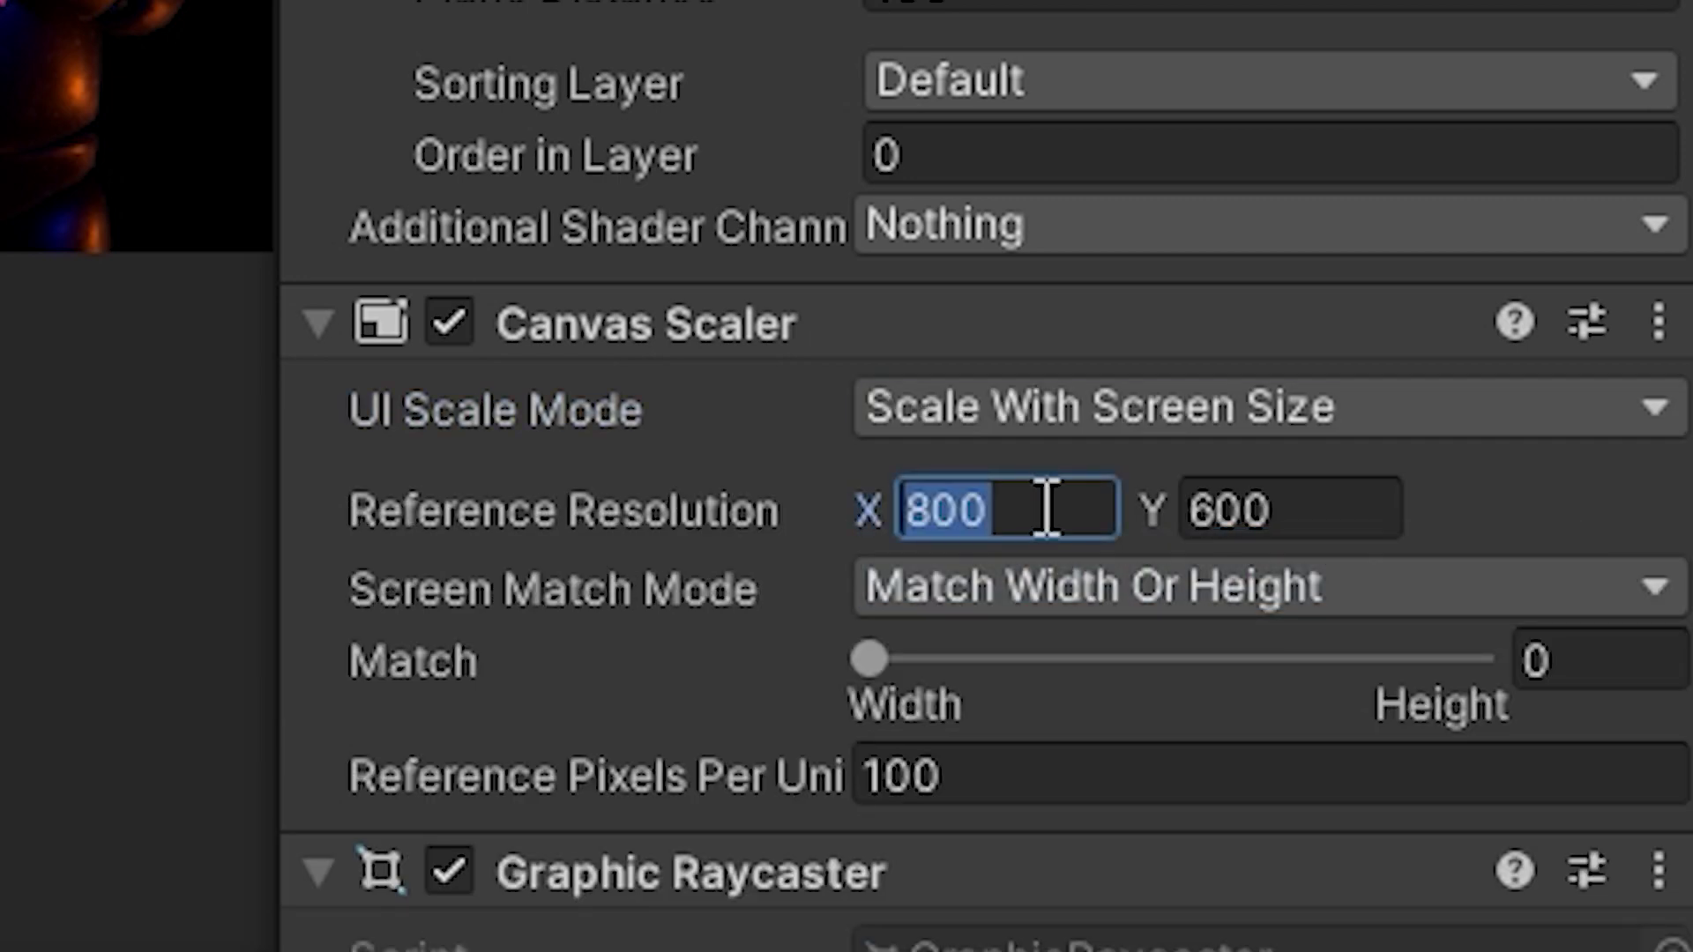
{"action": "type", "text": "1690"}
{"action": "key", "text": "BackSpace"}
{"action": "key", "text": "BackSpace"}
{"action": "type", "text": "00"}
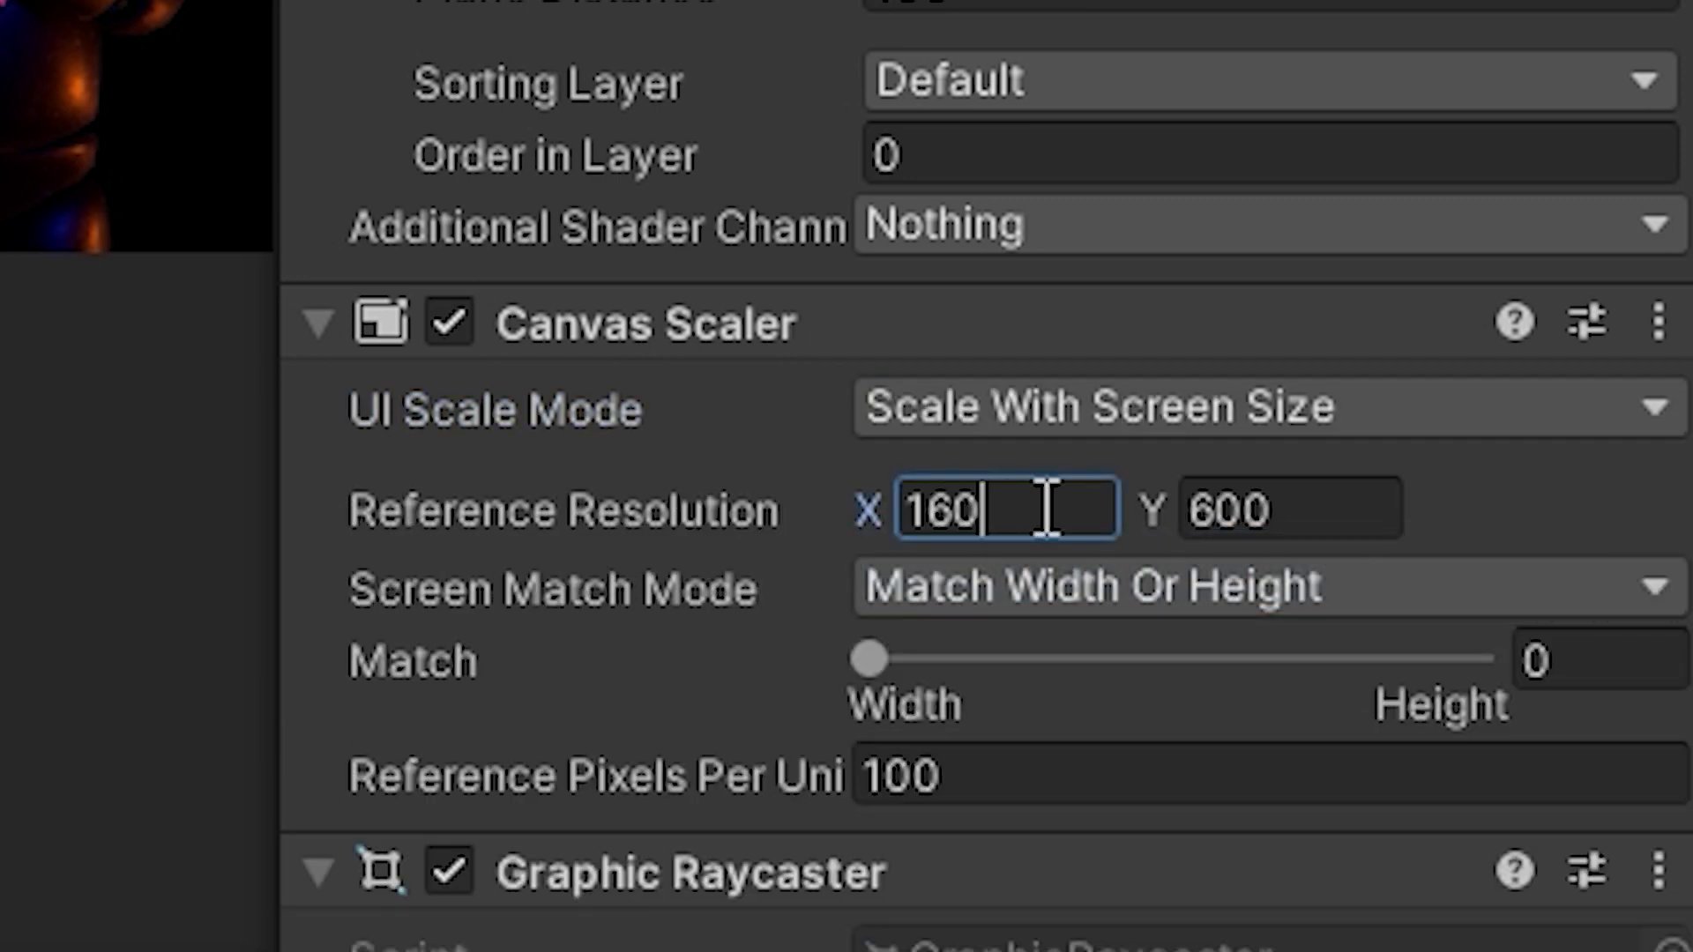
{"action": "key", "text": "Tab"}
{"action": "type", "text": "900"}
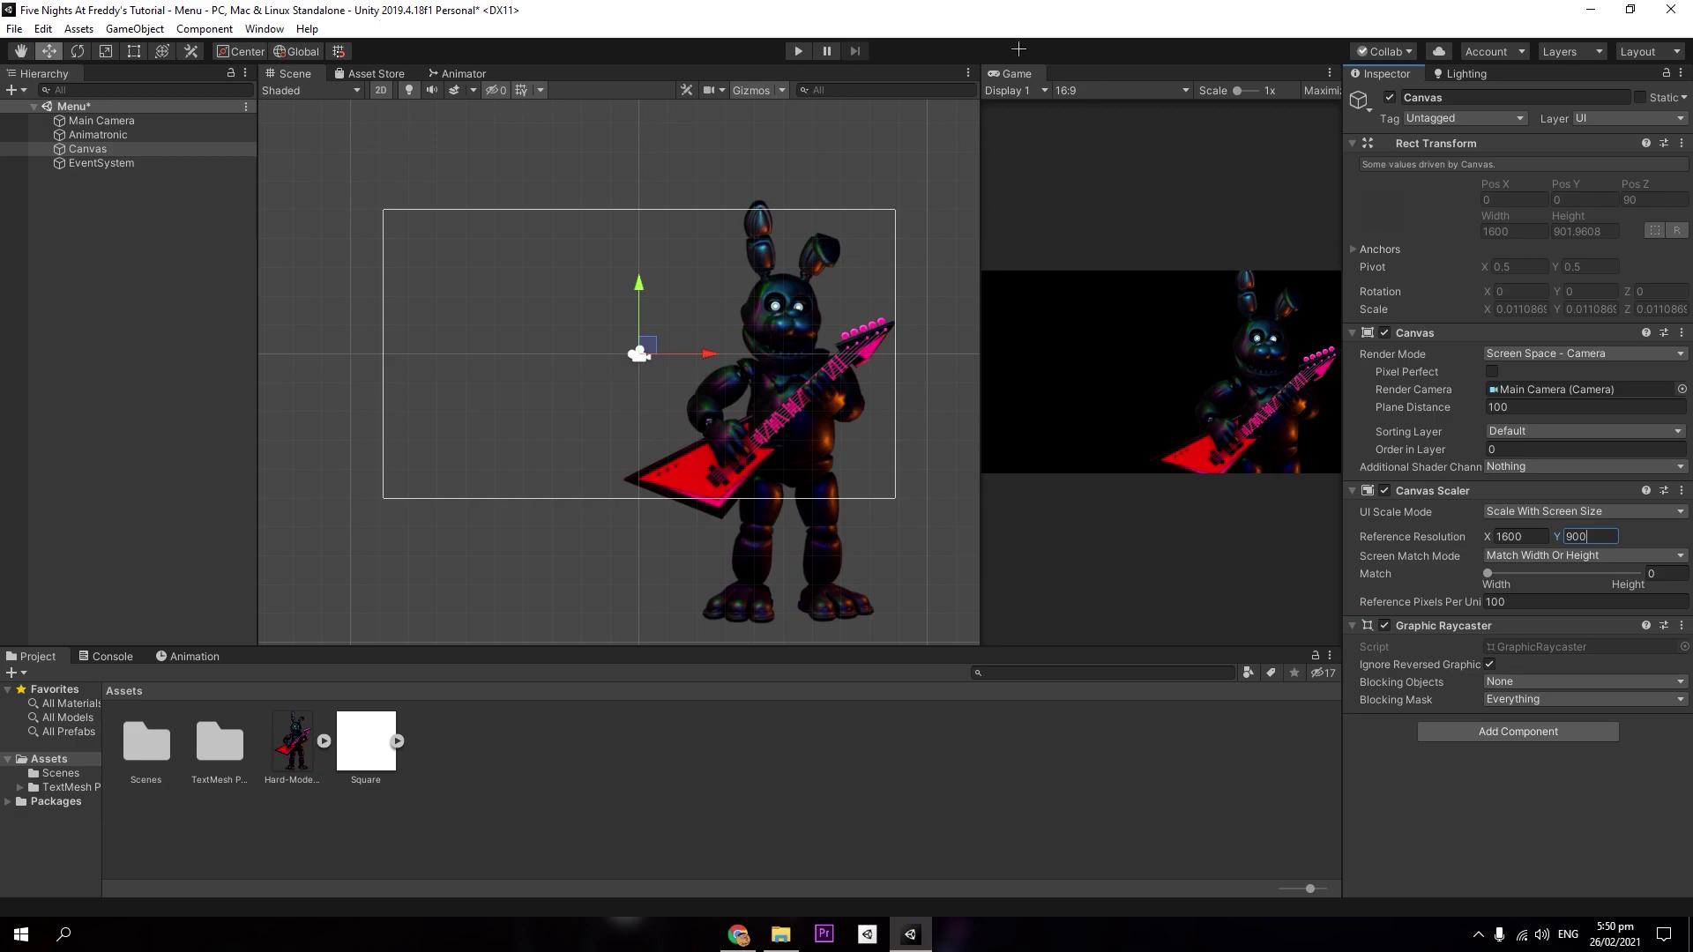
{"action": "left_click", "coordinate": [1071, 90]}
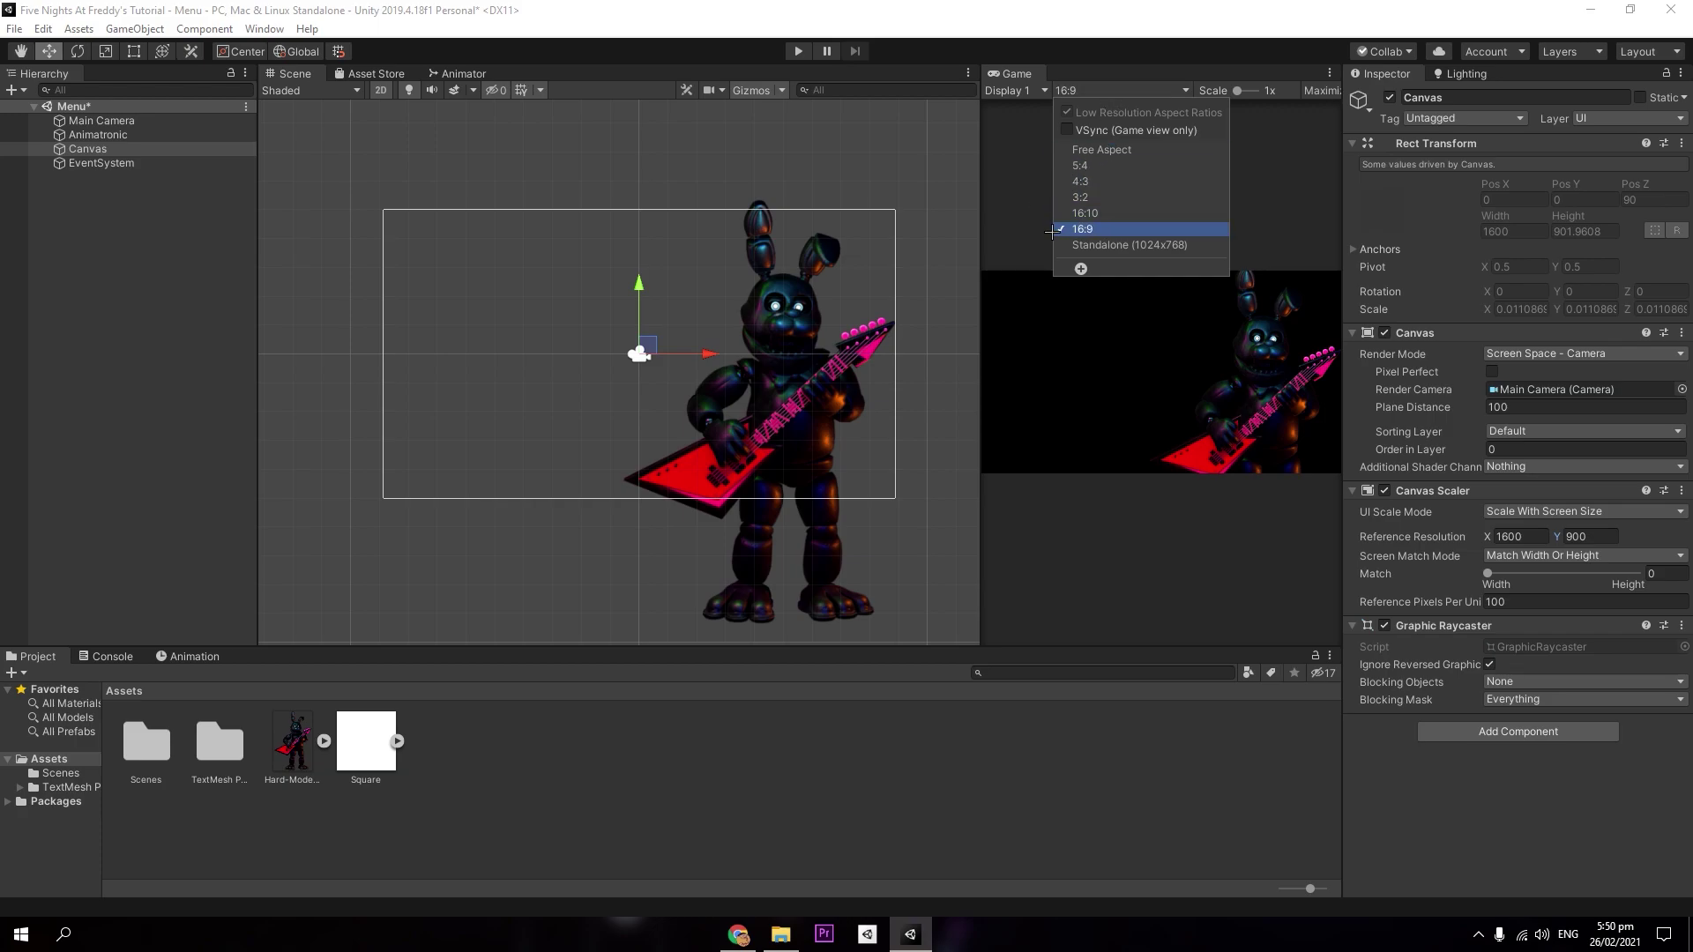
{"action": "left_click", "coordinate": [1163, 89]}
Step: Add a TextMeshPro text object as a child of the Canvas
{"action": "middle_click_drag", "start_coordinate": [620, 350], "coordinate": [615, 389]}
{"action": "scroll", "coordinate": [614, 390], "scroll_direction": "down", "scroll_amount": 2}
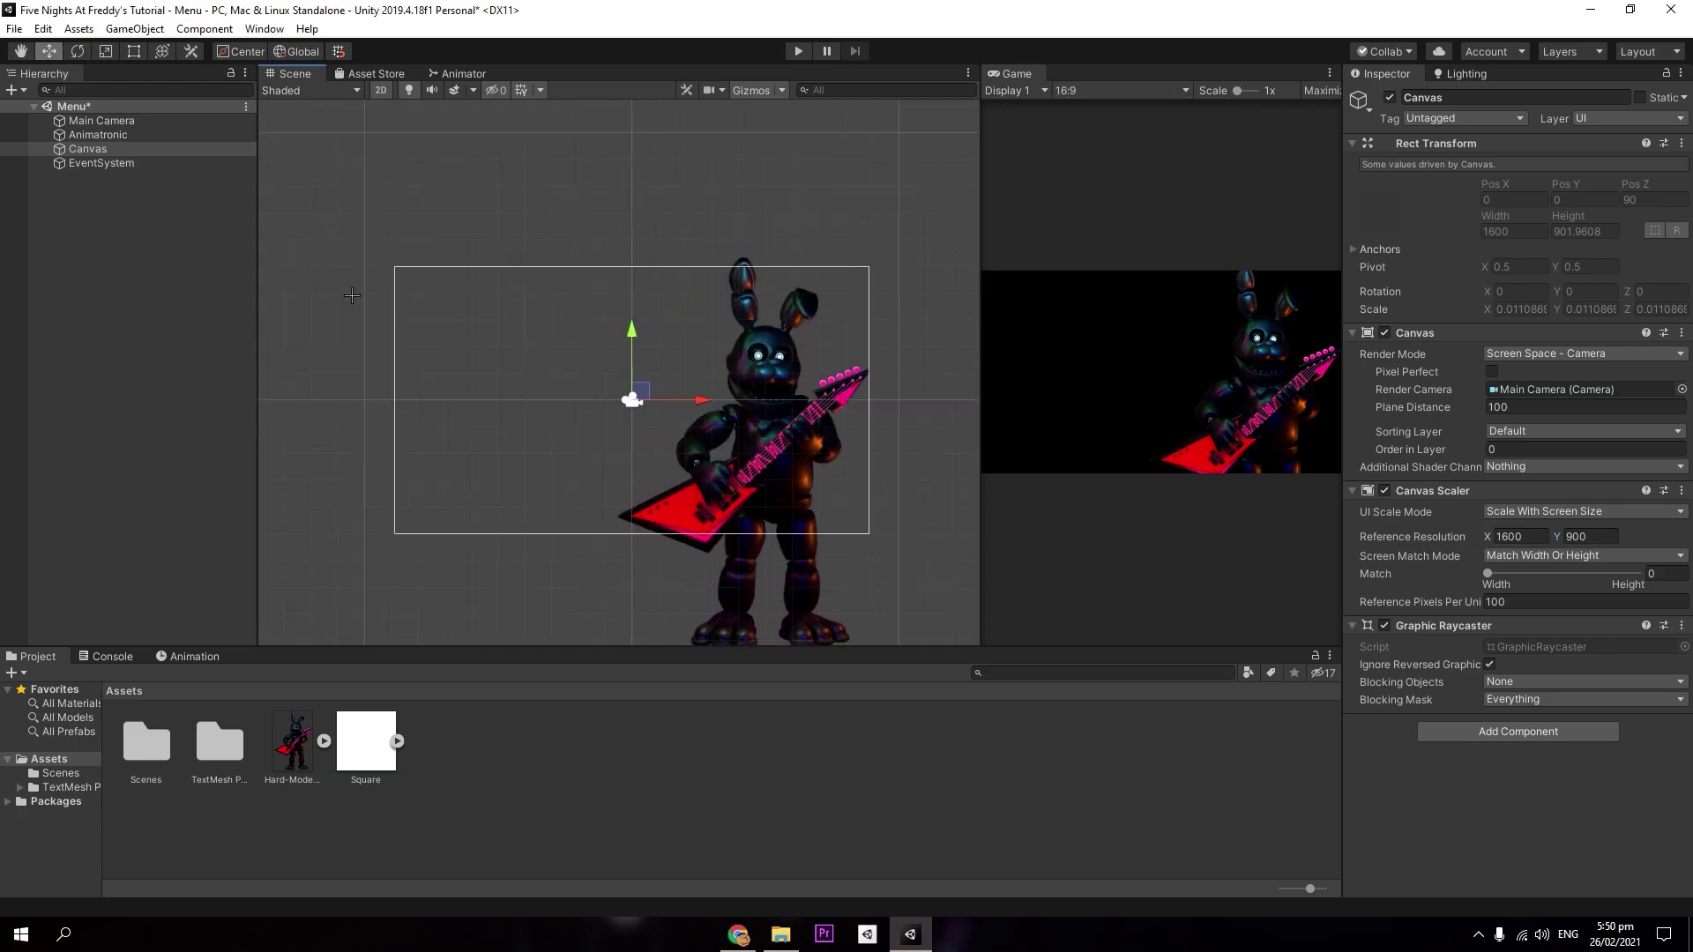
{"action": "right_click", "coordinate": [105, 148]}
{"action": "mouse_move", "coordinate": [168, 449]}
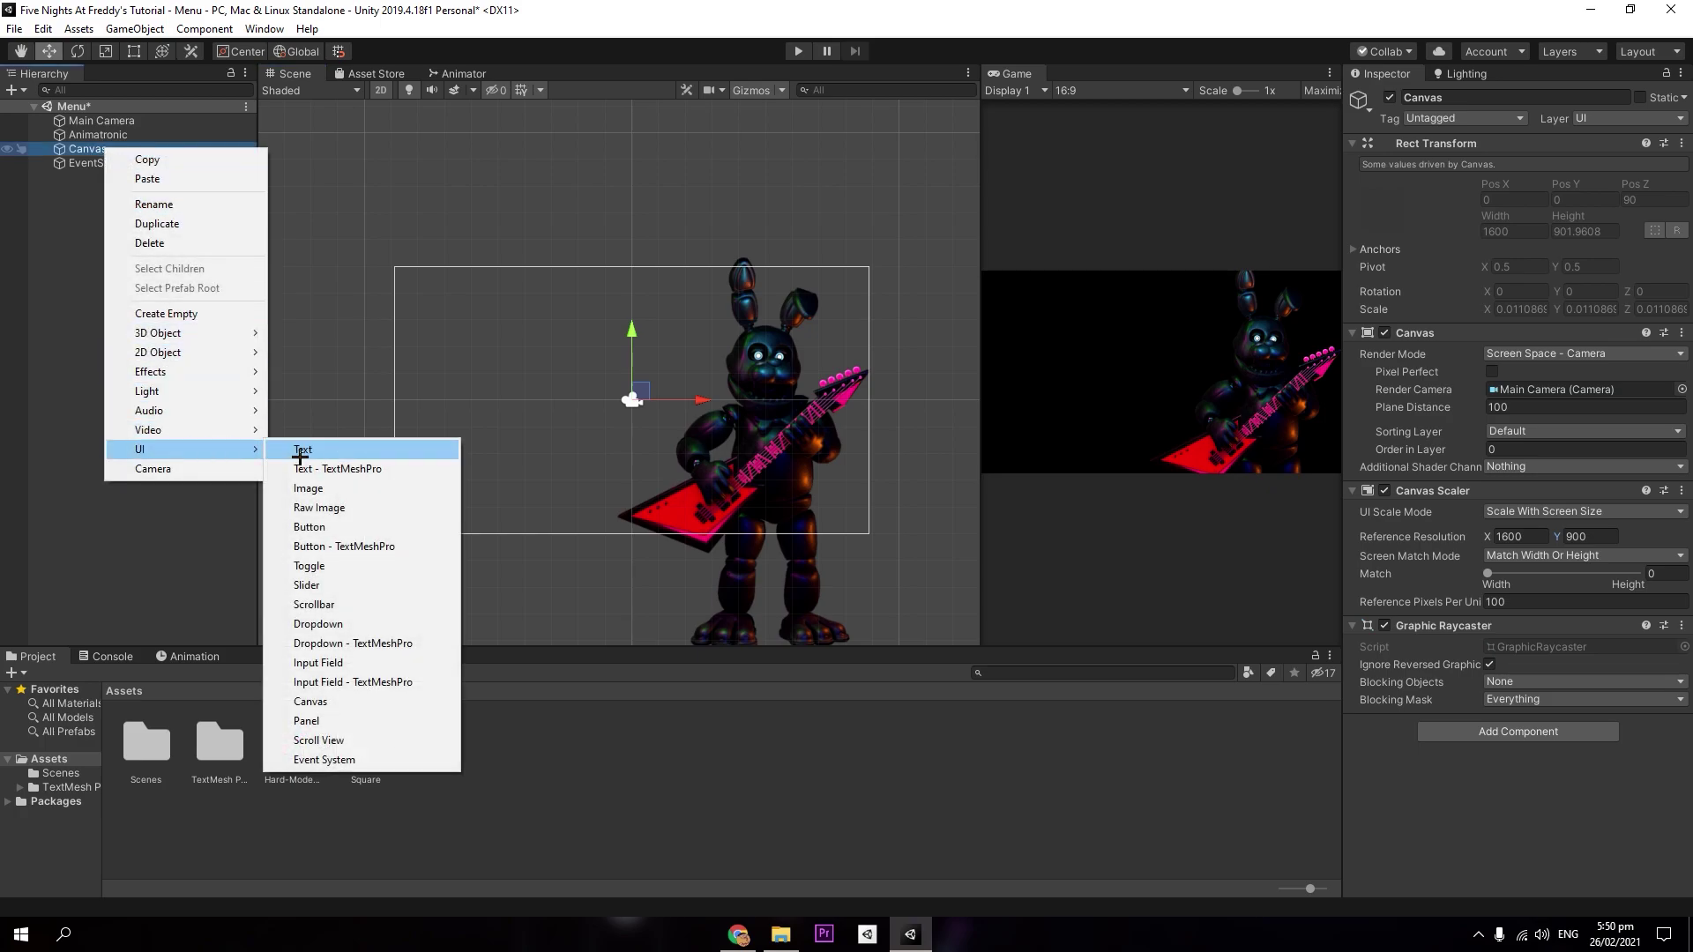
{"action": "left_click", "coordinate": [326, 469]}
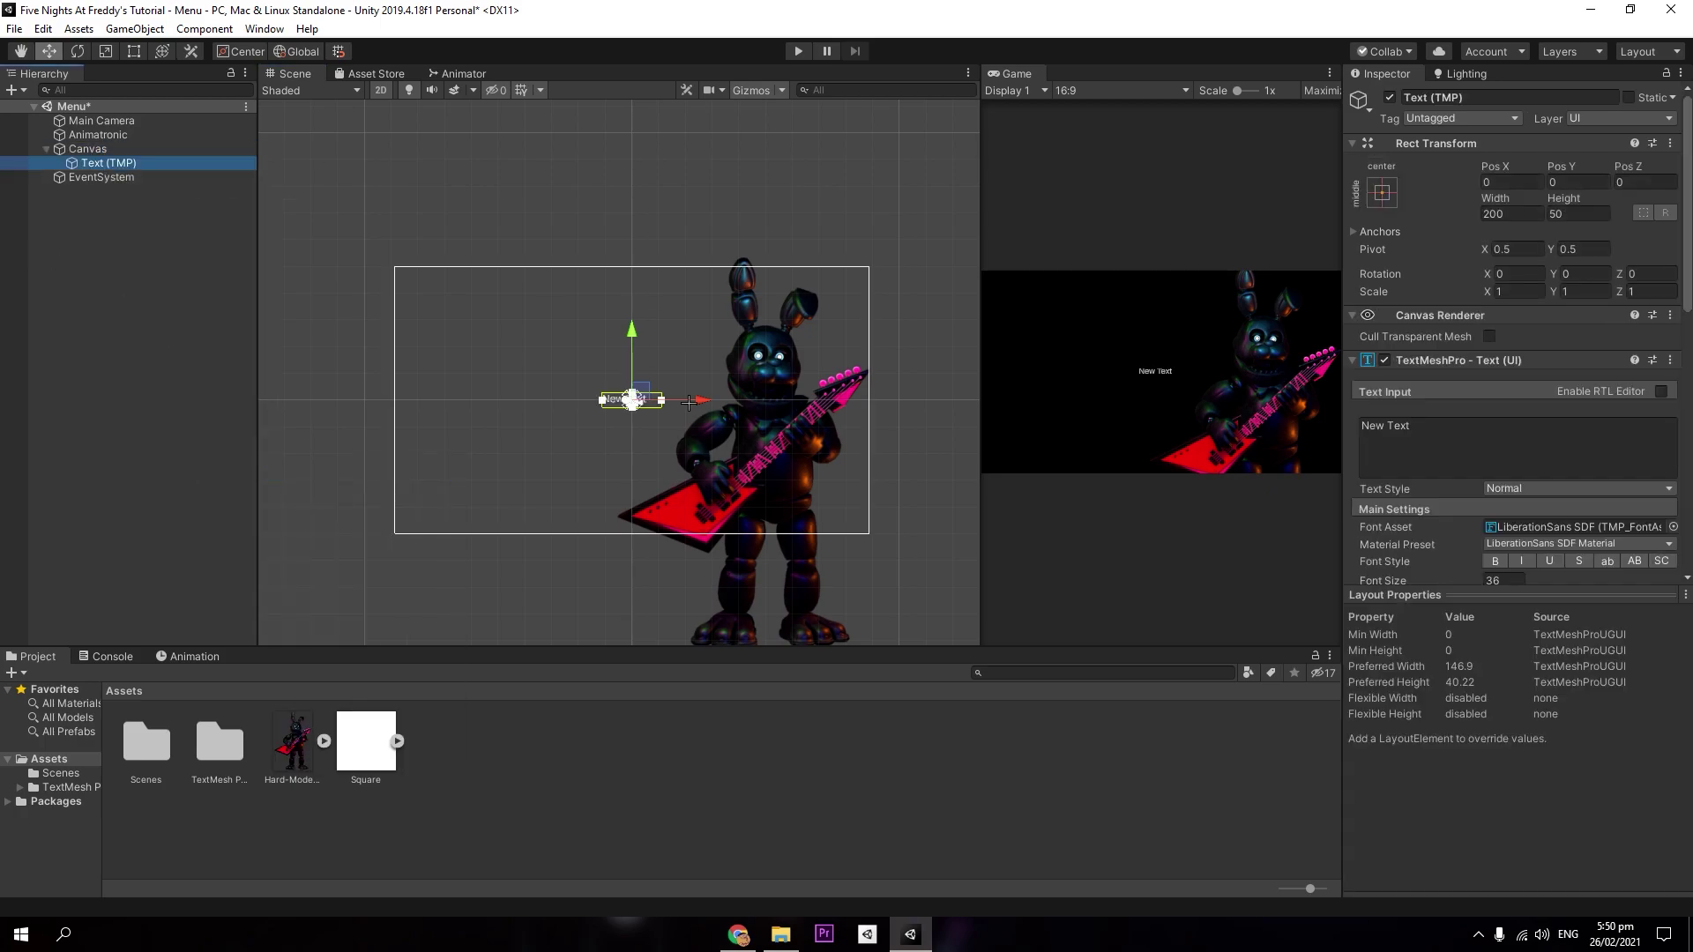
{"action": "middle_click_drag", "start_coordinate": [650, 394], "coordinate": [721, 426]}
{"action": "scroll", "coordinate": [610, 366], "scroll_direction": "up", "scroll_amount": 5}
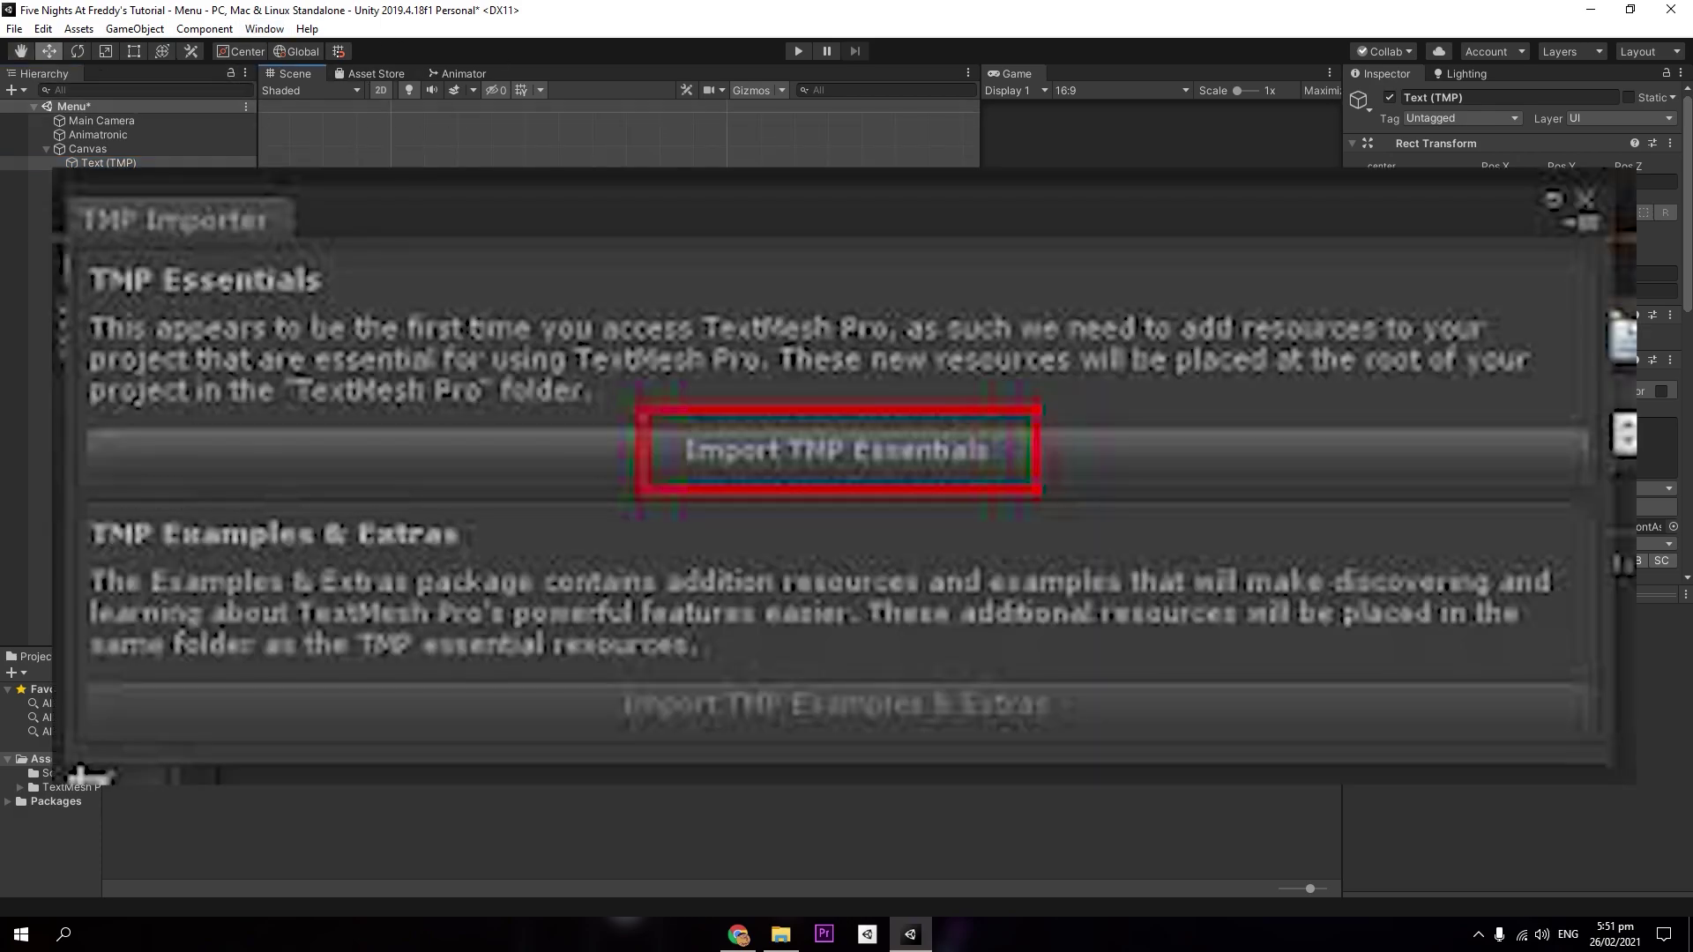
Step: Move the new text into the upper-left part of the canvas, at about X -392, Y 121
{"action": "middle_click_drag", "start_coordinate": [522, 388], "coordinate": [721, 395]}
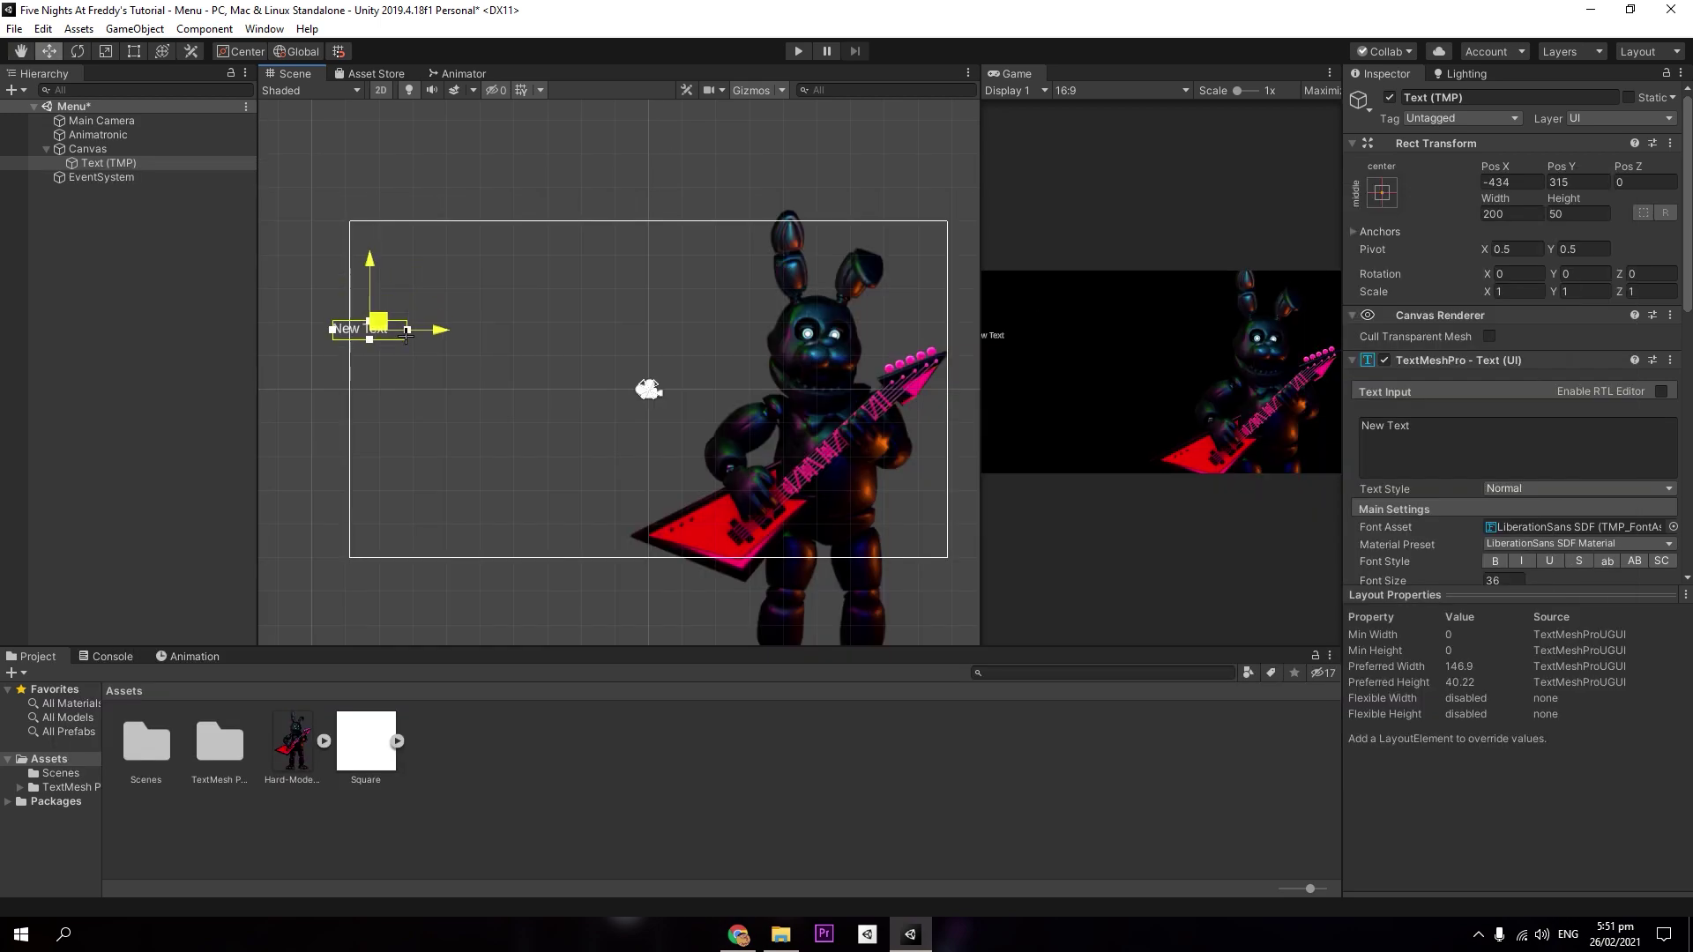
{"action": "left_click_drag", "start_coordinate": [468, 369], "coordinate": [539, 344]}
{"action": "key", "text": "e"}
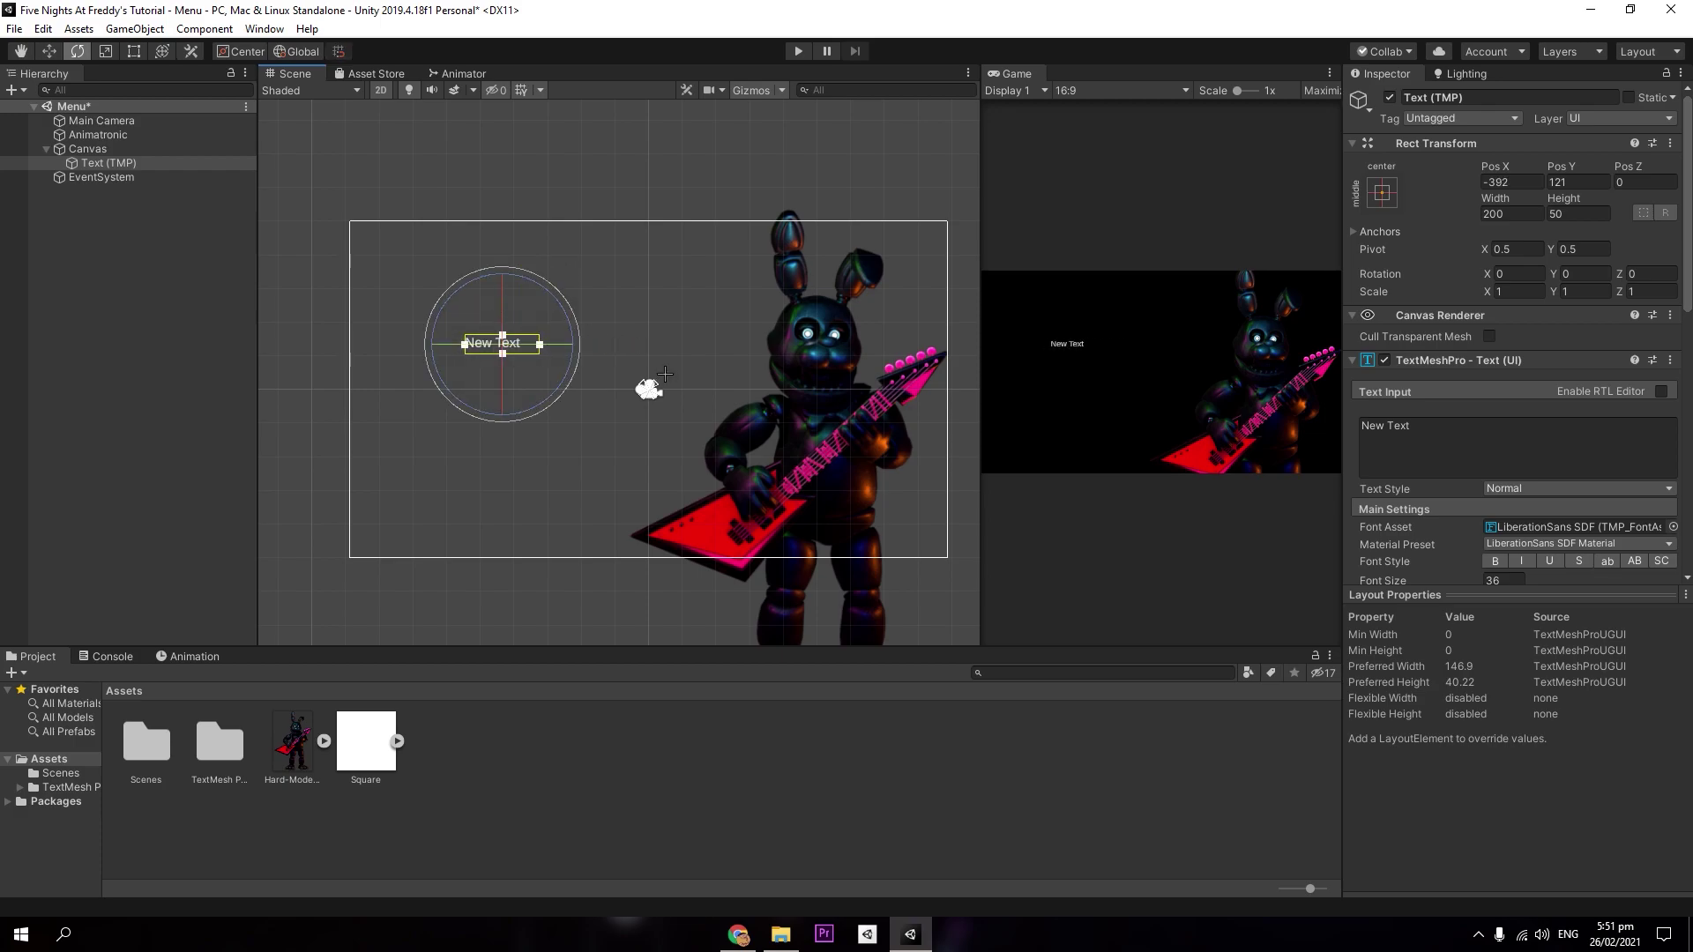
{"action": "key", "text": "r"}
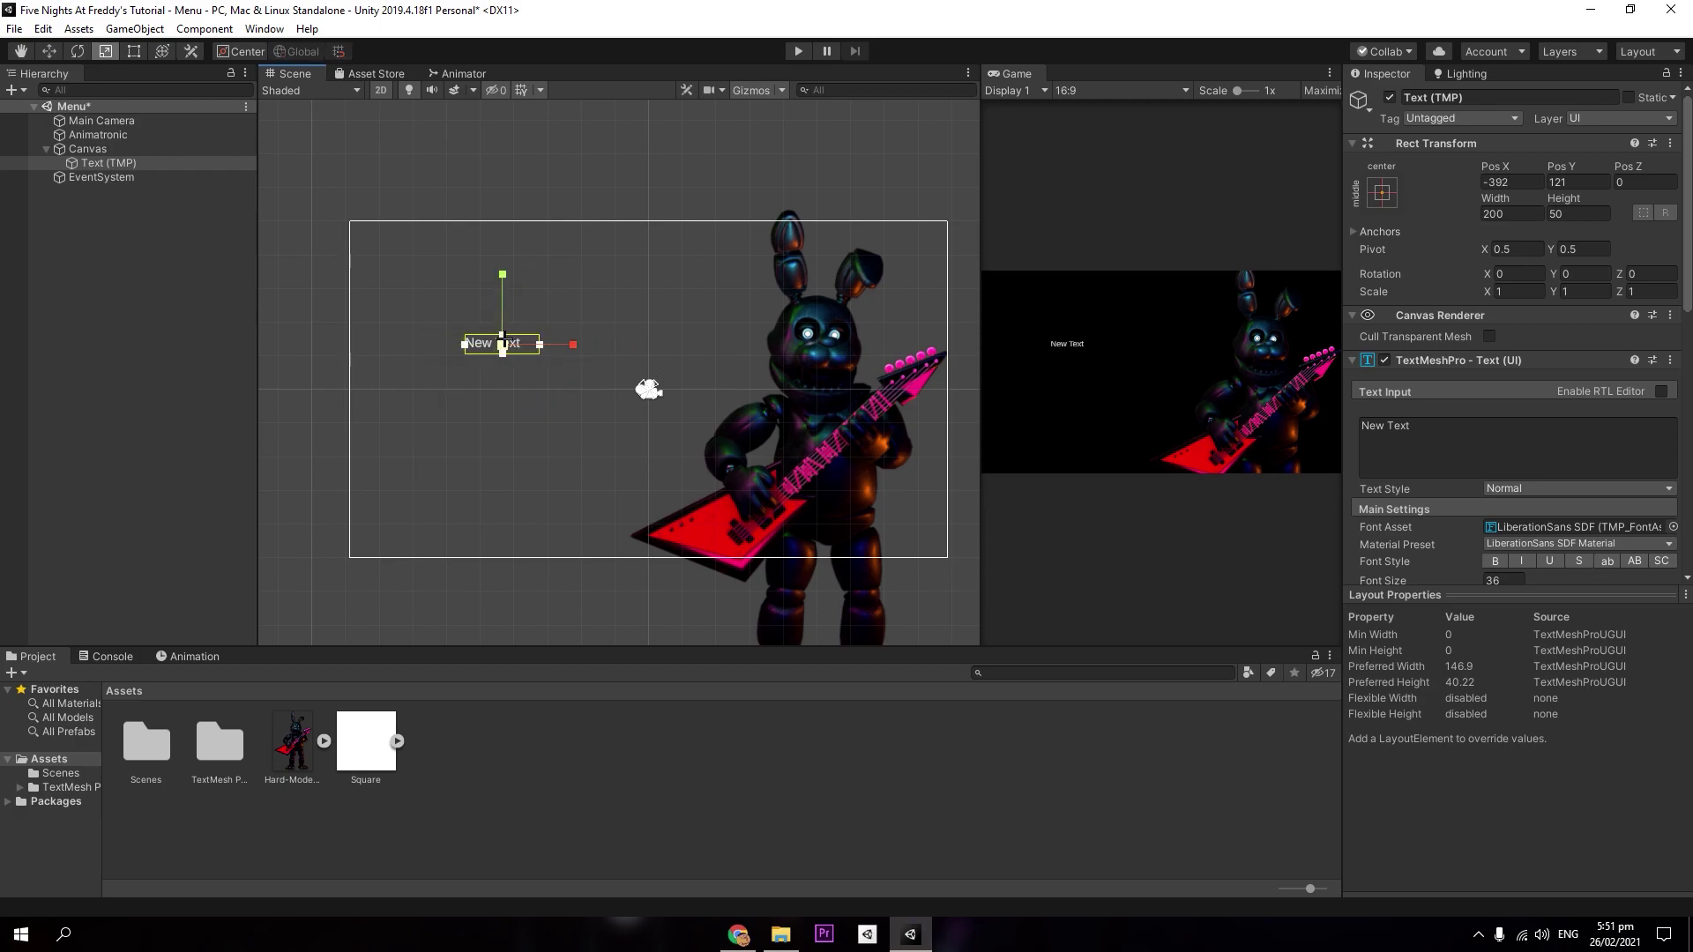
{"action": "key", "text": "w"}
Step: Scale the text uniformly to about 2.27 and place it at about X -457, Y 111
{"action": "left_click_drag", "start_coordinate": [505, 336], "coordinate": [556, 279]}
{"action": "key", "text": "e"}
{"action": "key", "text": "r"}
{"action": "key", "text": "ctrl+z"}
{"action": "key", "text": "w"}
{"action": "key", "text": "e"}
{"action": "key", "text": "r"}
{"action": "key", "text": "w"}
{"action": "left_click_drag", "start_coordinate": [449, 260], "coordinate": [469, 337]}
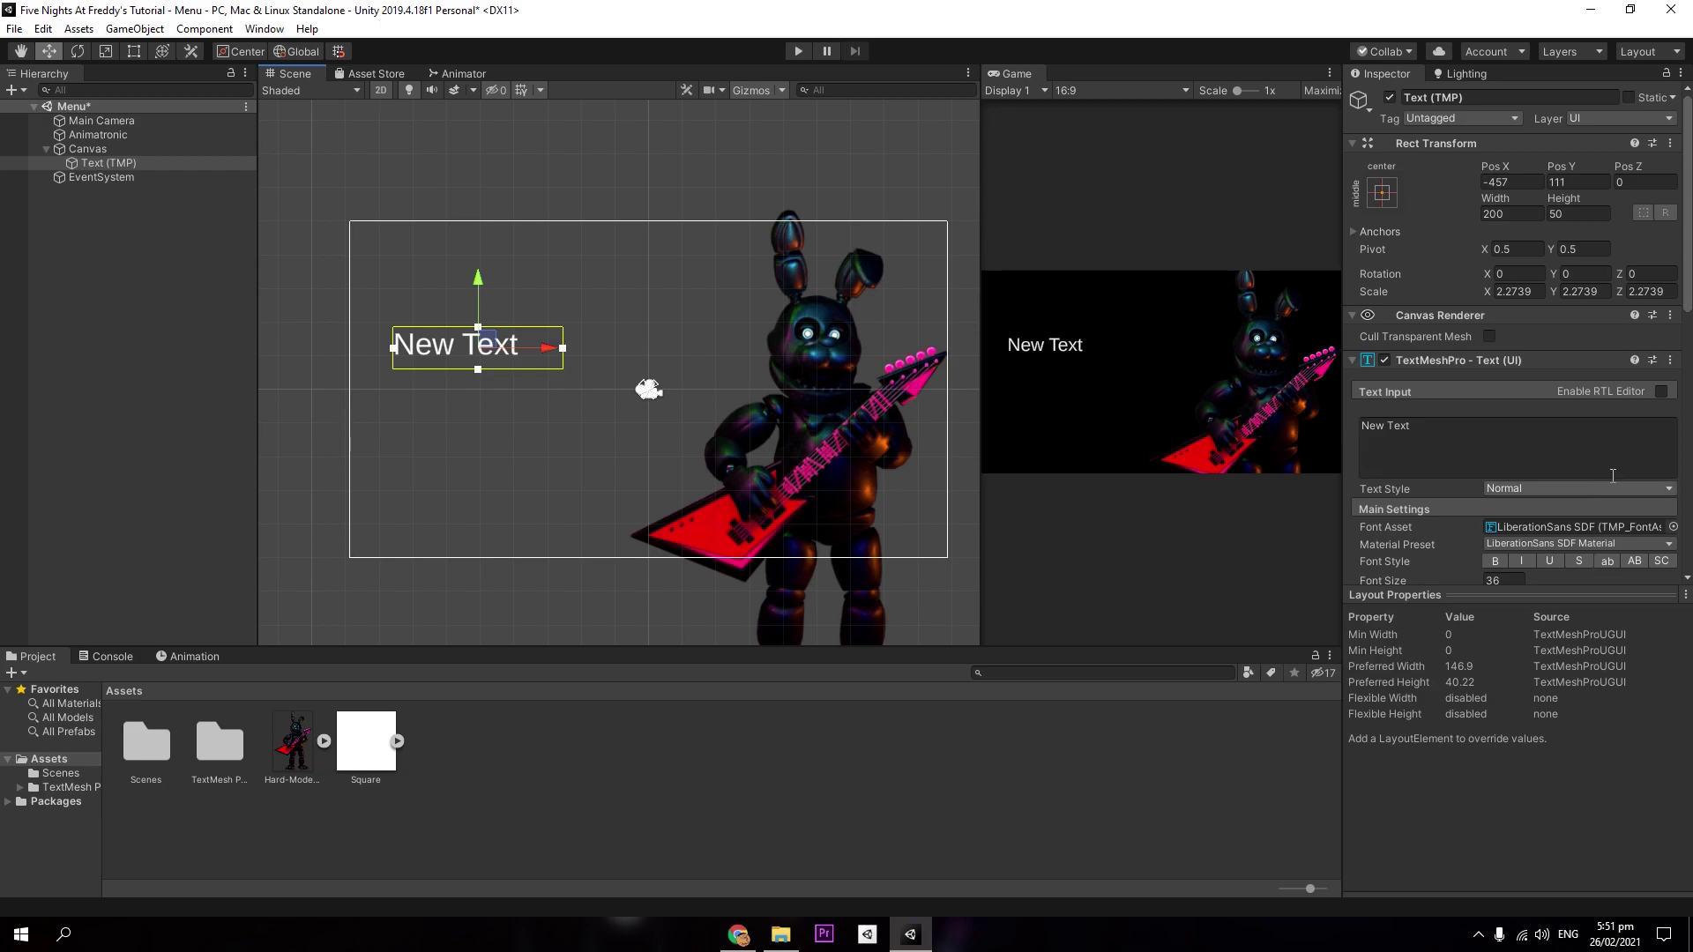
Step: Make the text bold with the LiberationSans SDF - Drop Shadow material preset, and move it to about X -481, Y 144
{"action": "left_click_drag", "start_coordinate": [1687, 283], "coordinate": [1686, 339]}
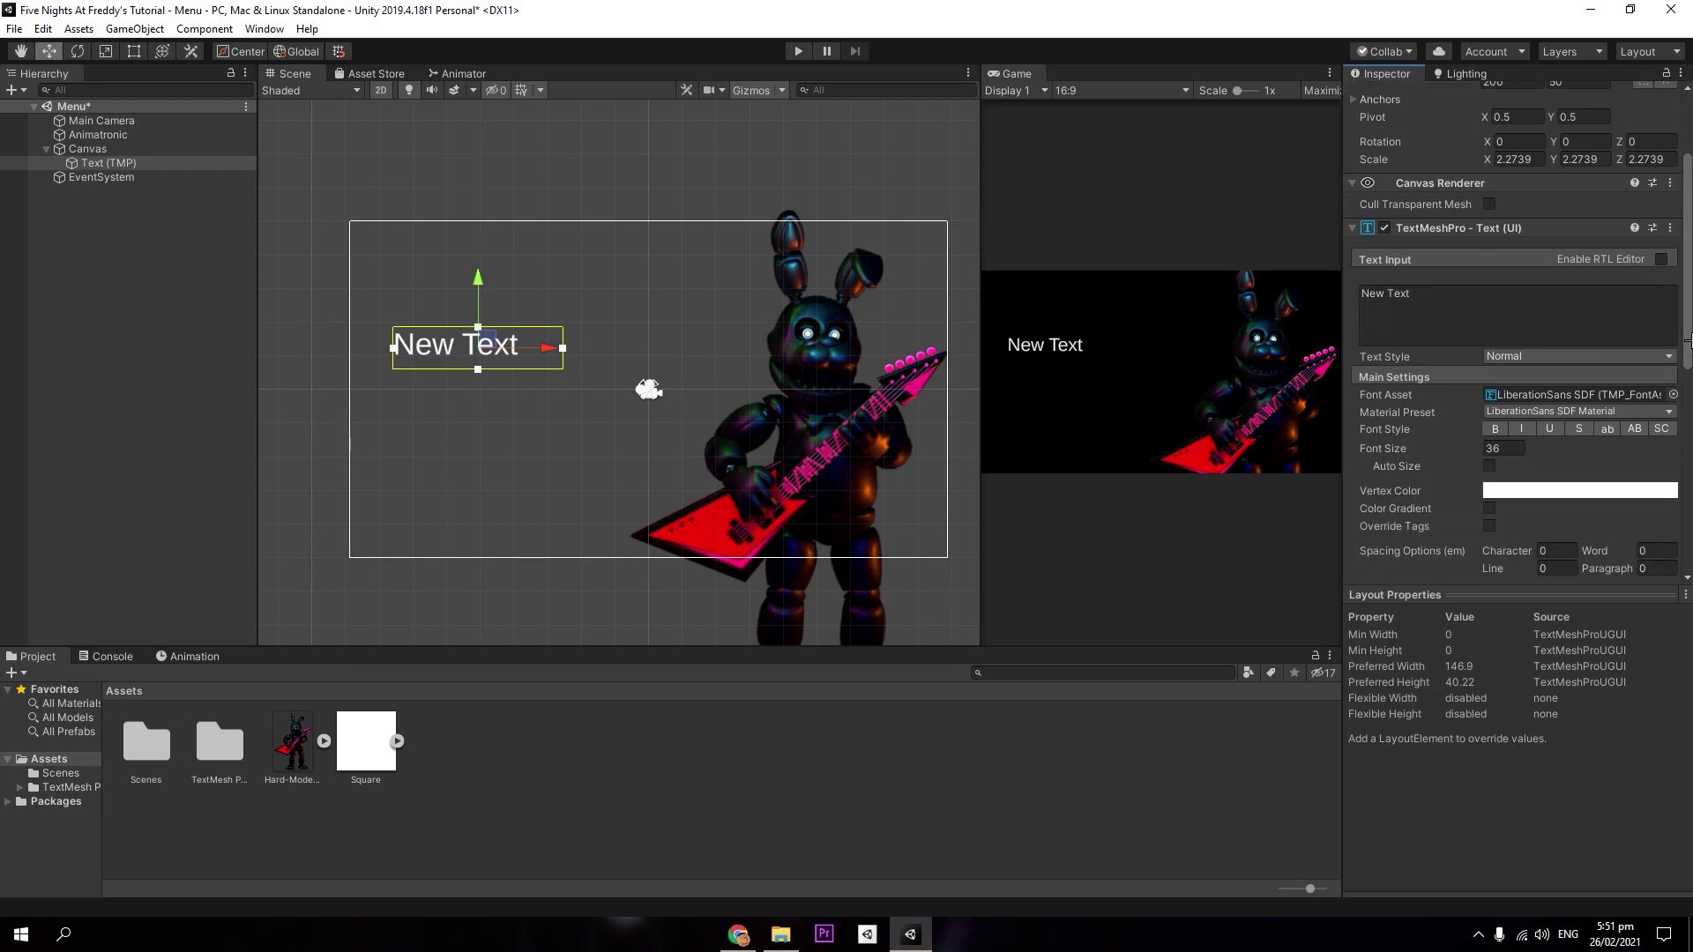
{"action": "left_click", "coordinate": [1497, 428]}
{"action": "left_click", "coordinate": [1578, 411]}
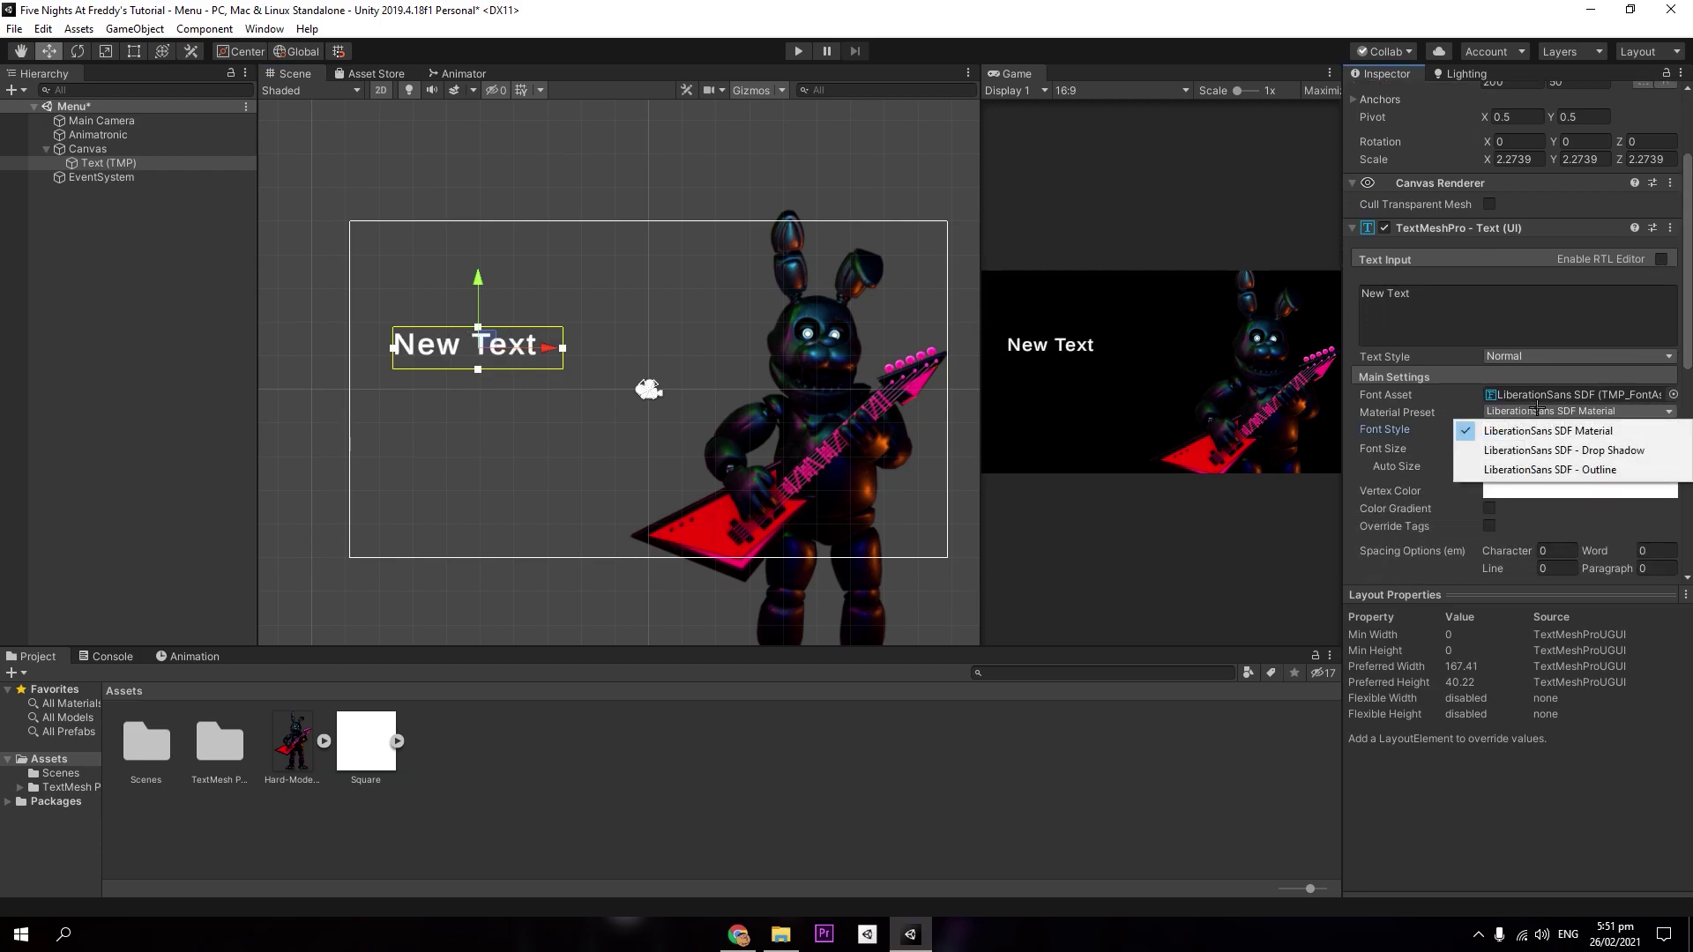
{"action": "left_click", "coordinate": [1523, 451]}
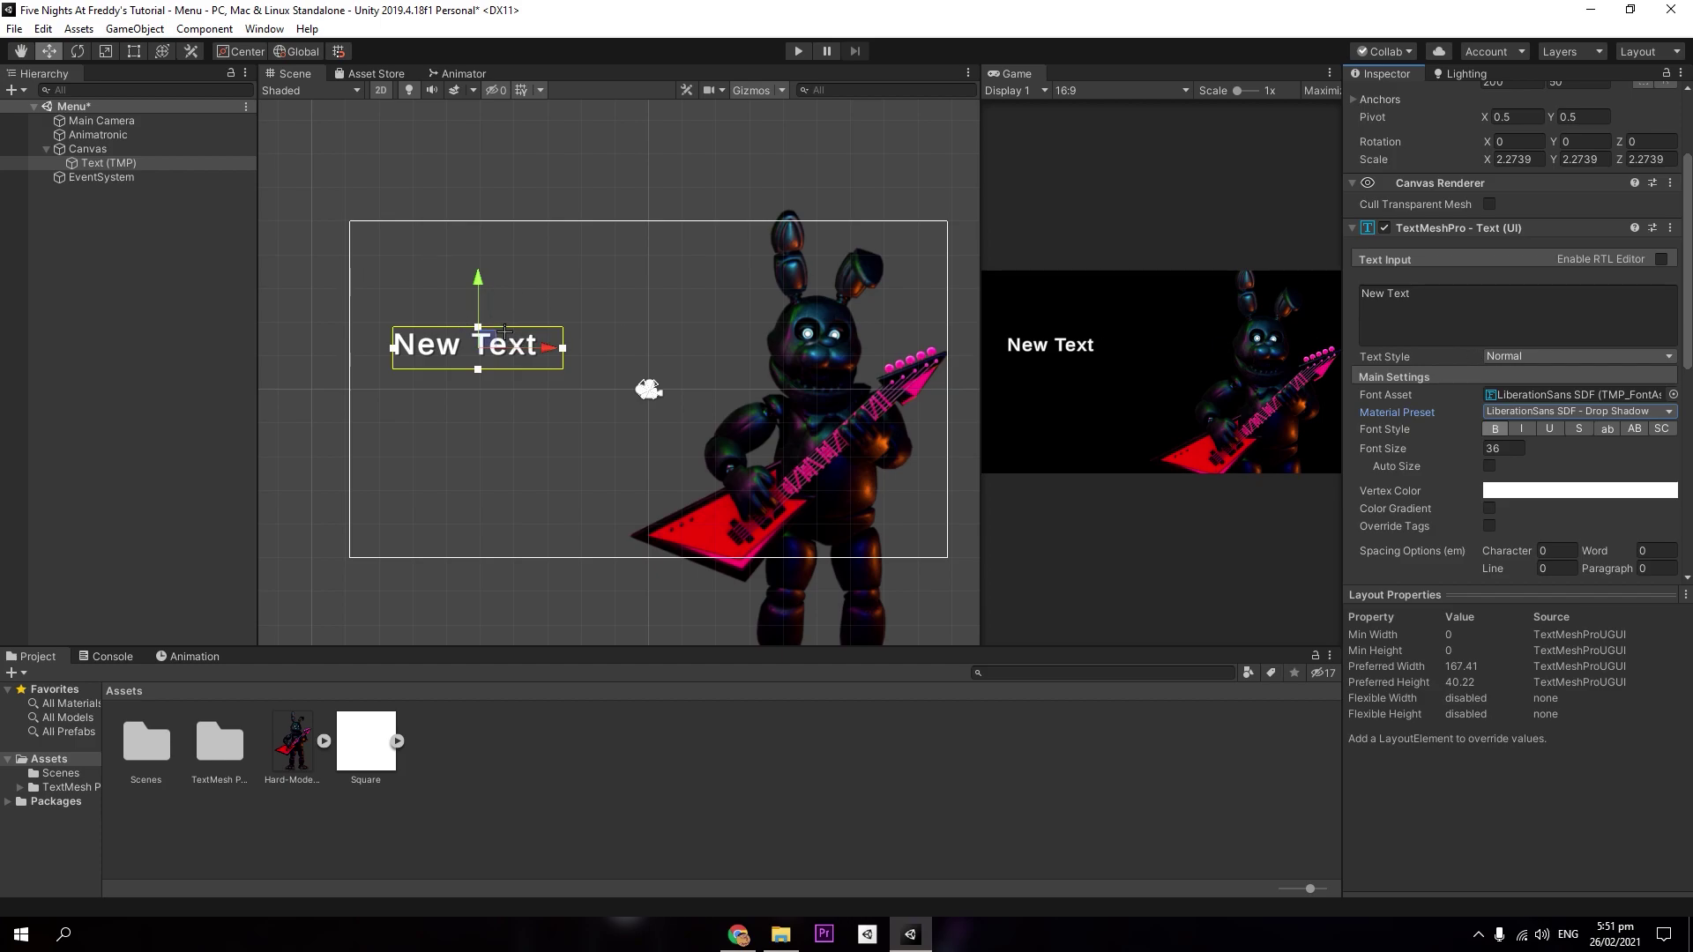
{"action": "mouse_move", "coordinate": [503, 329]}
{"action": "left_mouse_down"}
{"action": "mouse_move", "coordinate": [490, 267]}
{"action": "mouse_move", "coordinate": [495, 316]}
{"action": "left_mouse_up"}
{"action": "scroll", "coordinate": [1391, 293], "scroll_direction": "up", "scroll_amount": 3}
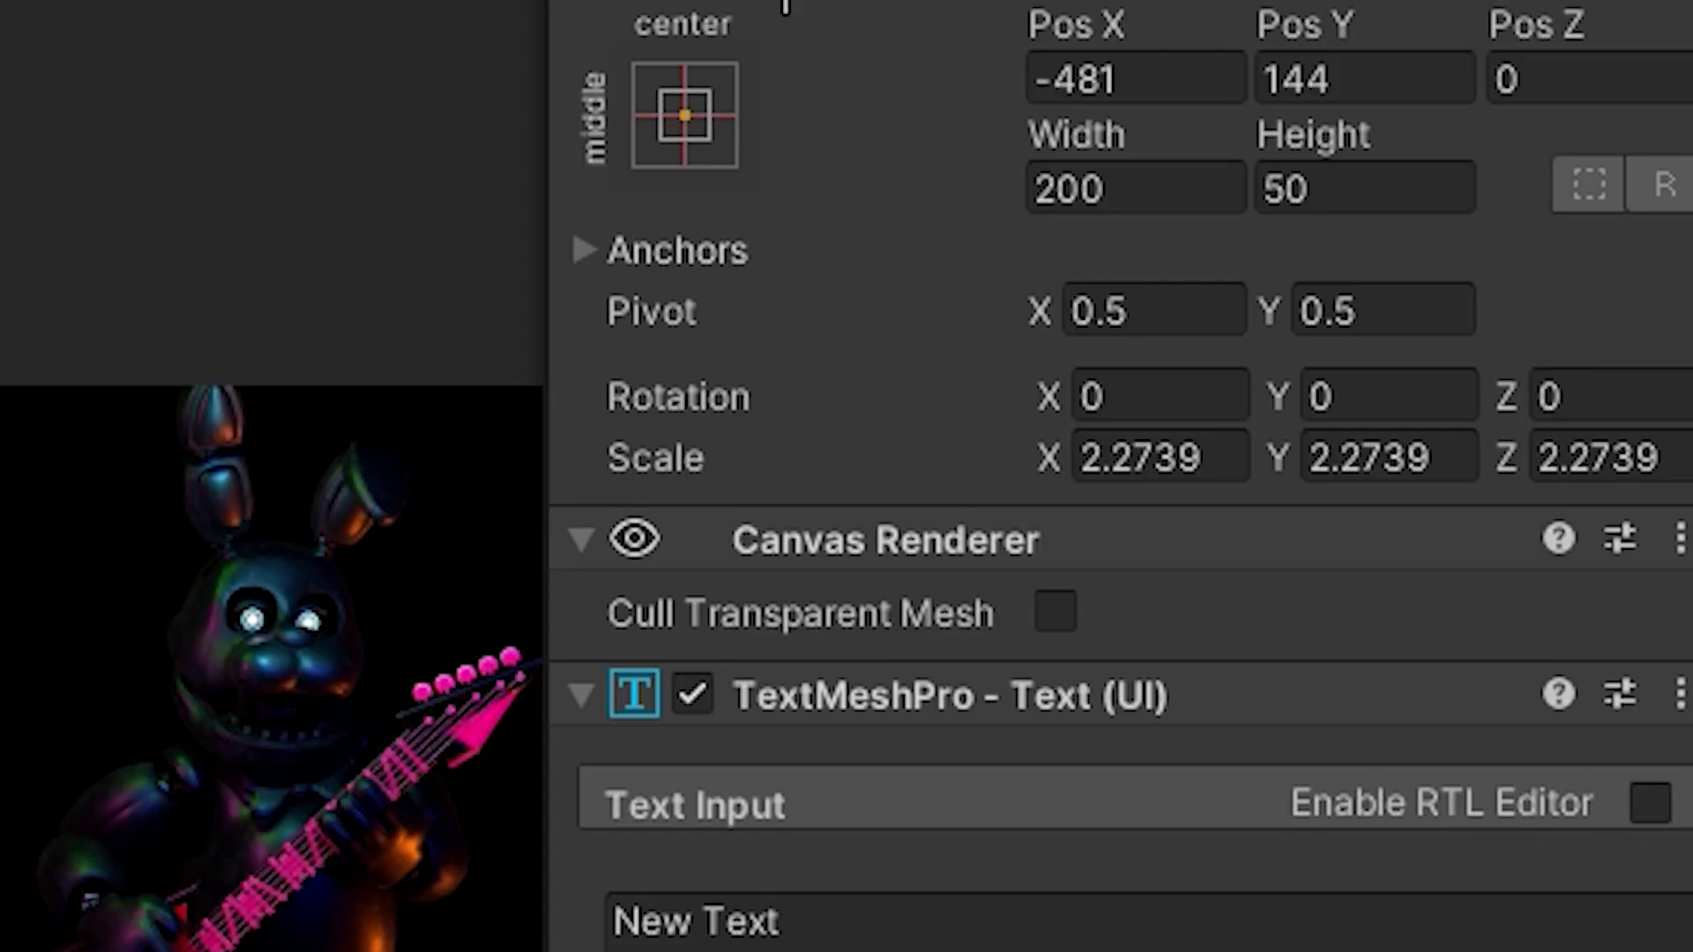
Step: Apply the middle-left anchor preset to the text, setting its pivot and position as well
{"action": "left_click", "coordinate": [696, 115]}
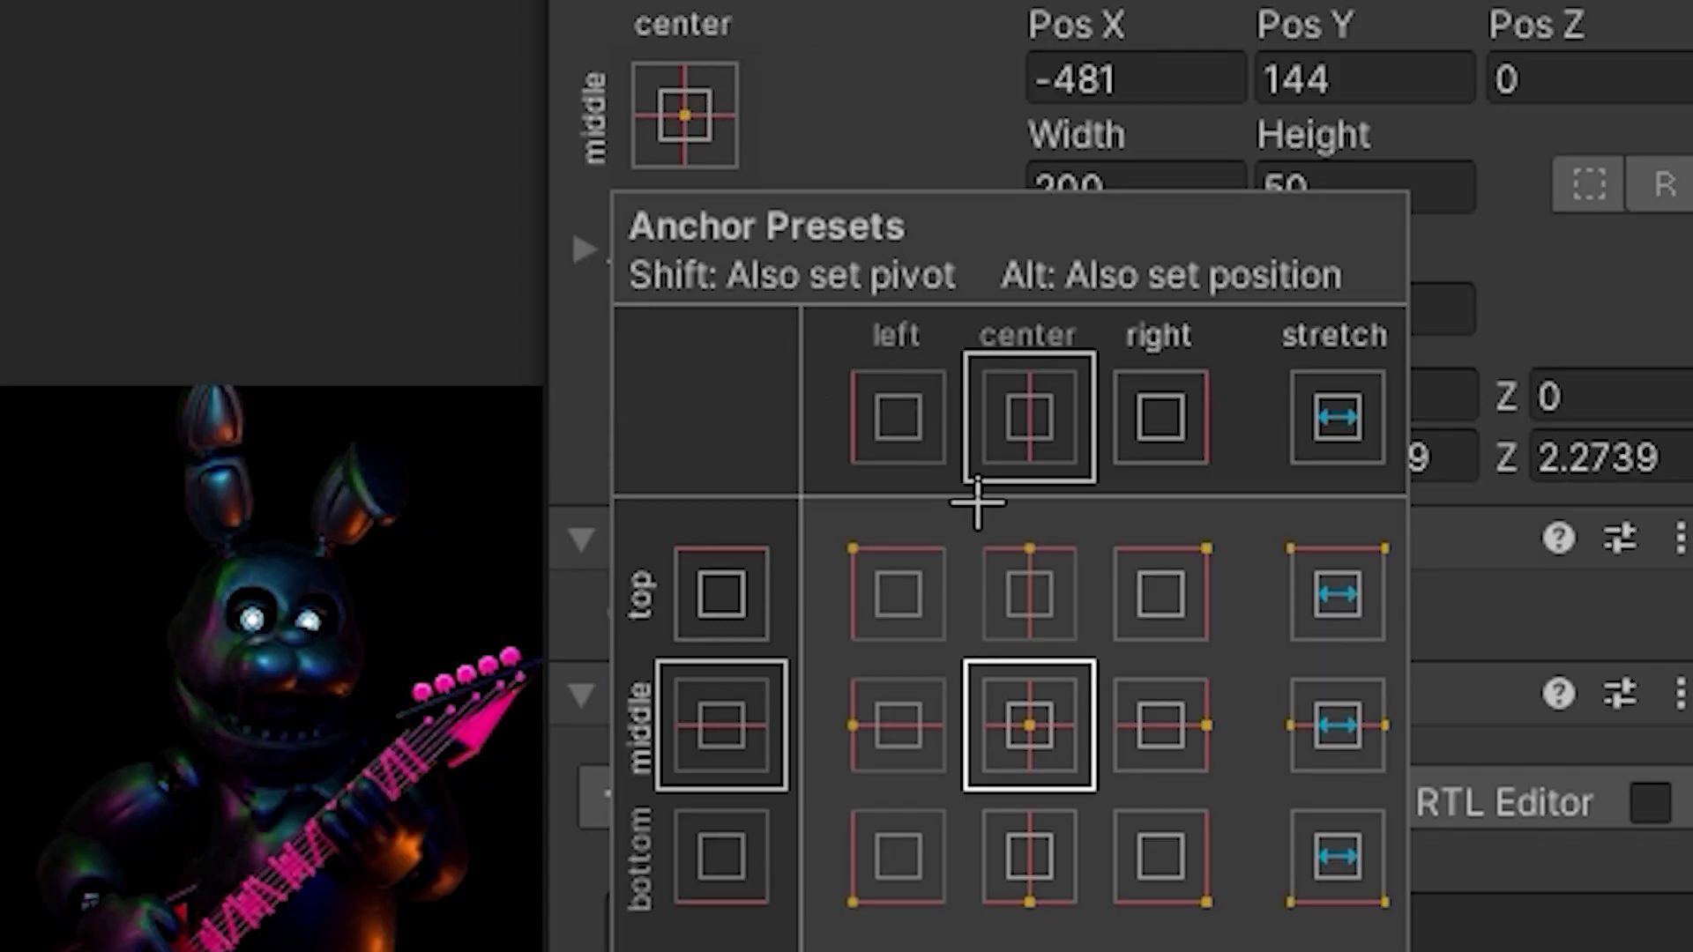
{"action": "key", "text": "shift+alt"}
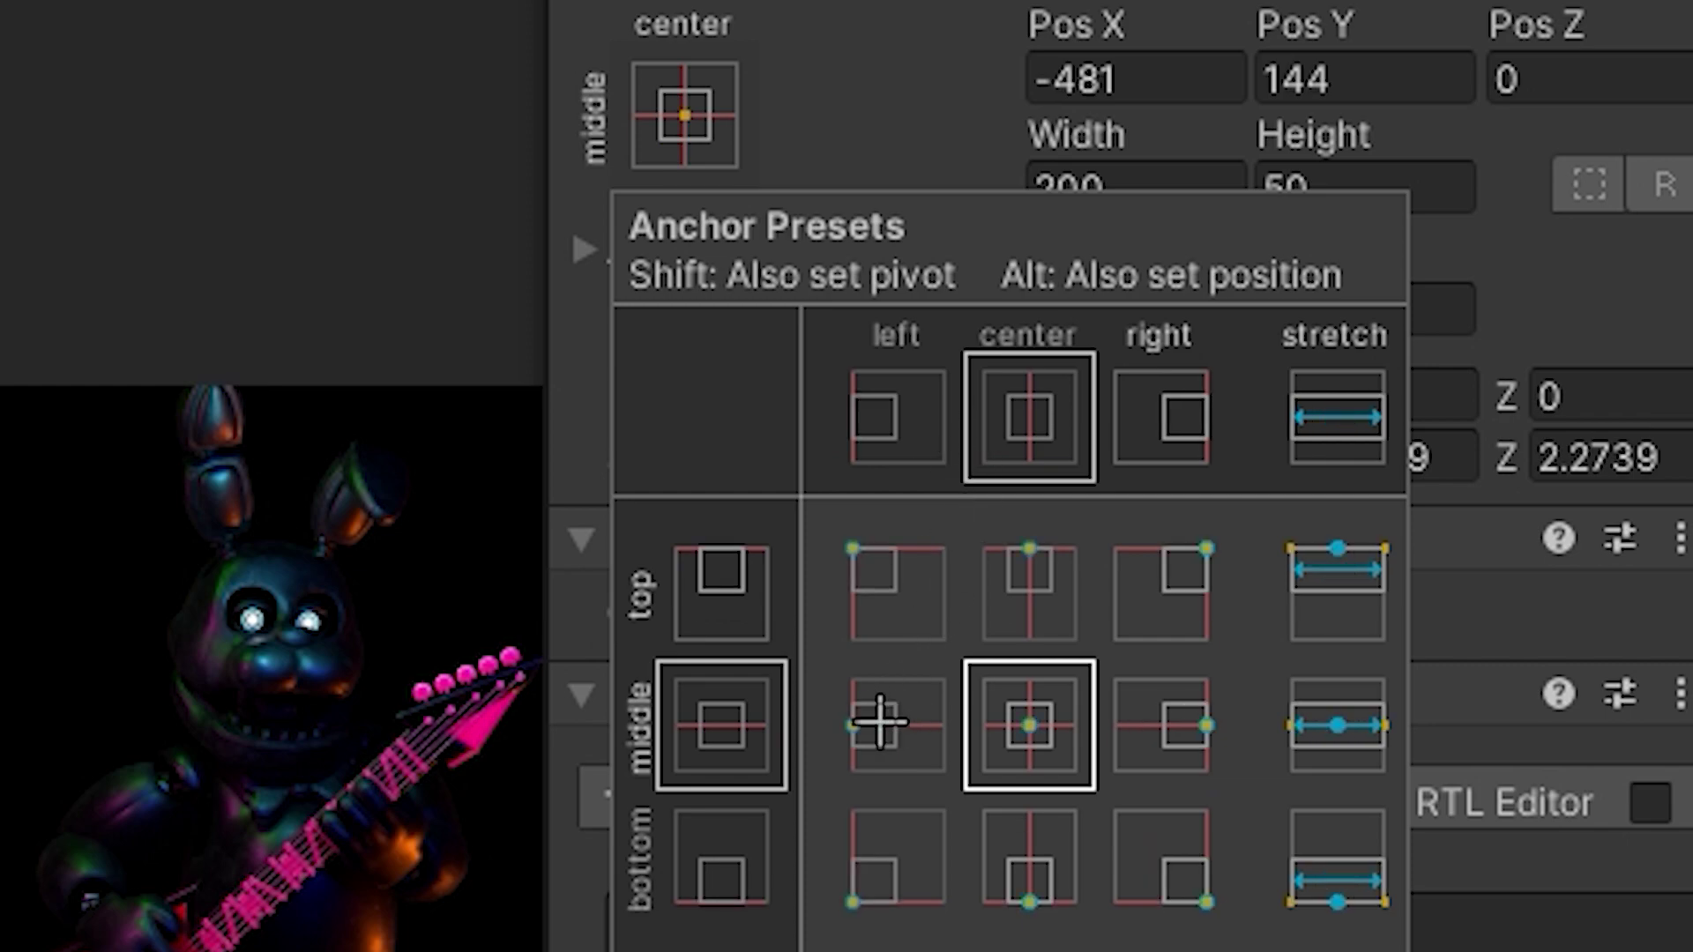
{"action": "left_click", "coordinate": [895, 719], "text": "alt+shift"}
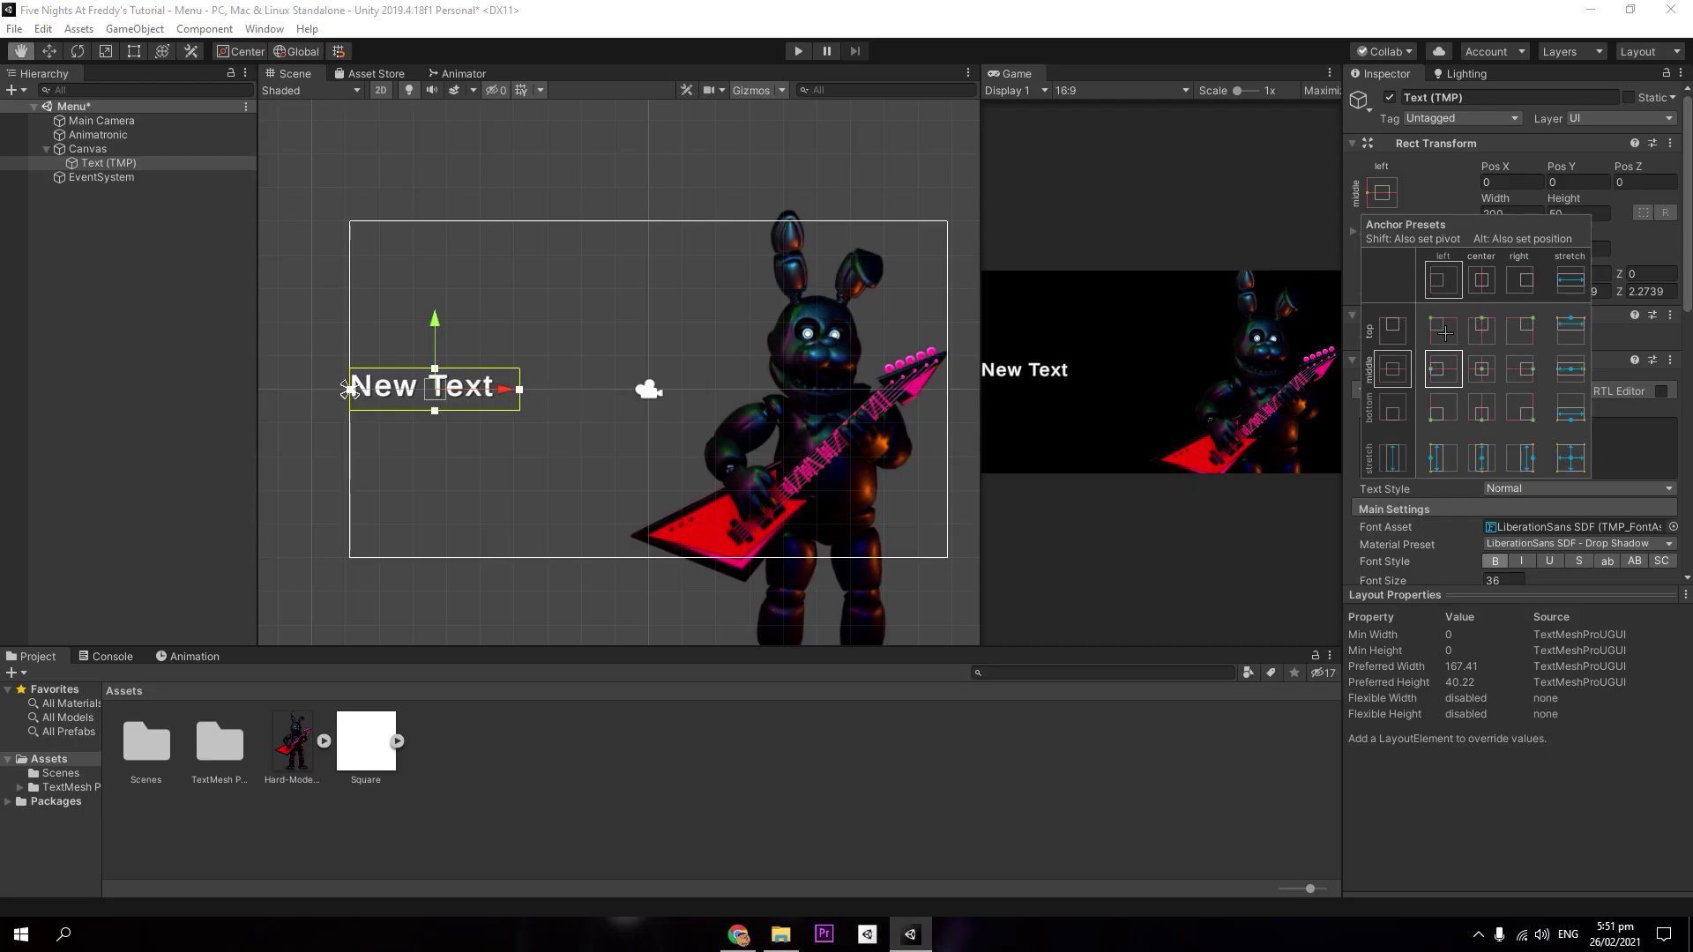
{"action": "left_click", "coordinate": [1444, 334], "text": "alt+shift"}
{"action": "left_click", "coordinate": [1433, 364], "text": "alt+shift"}
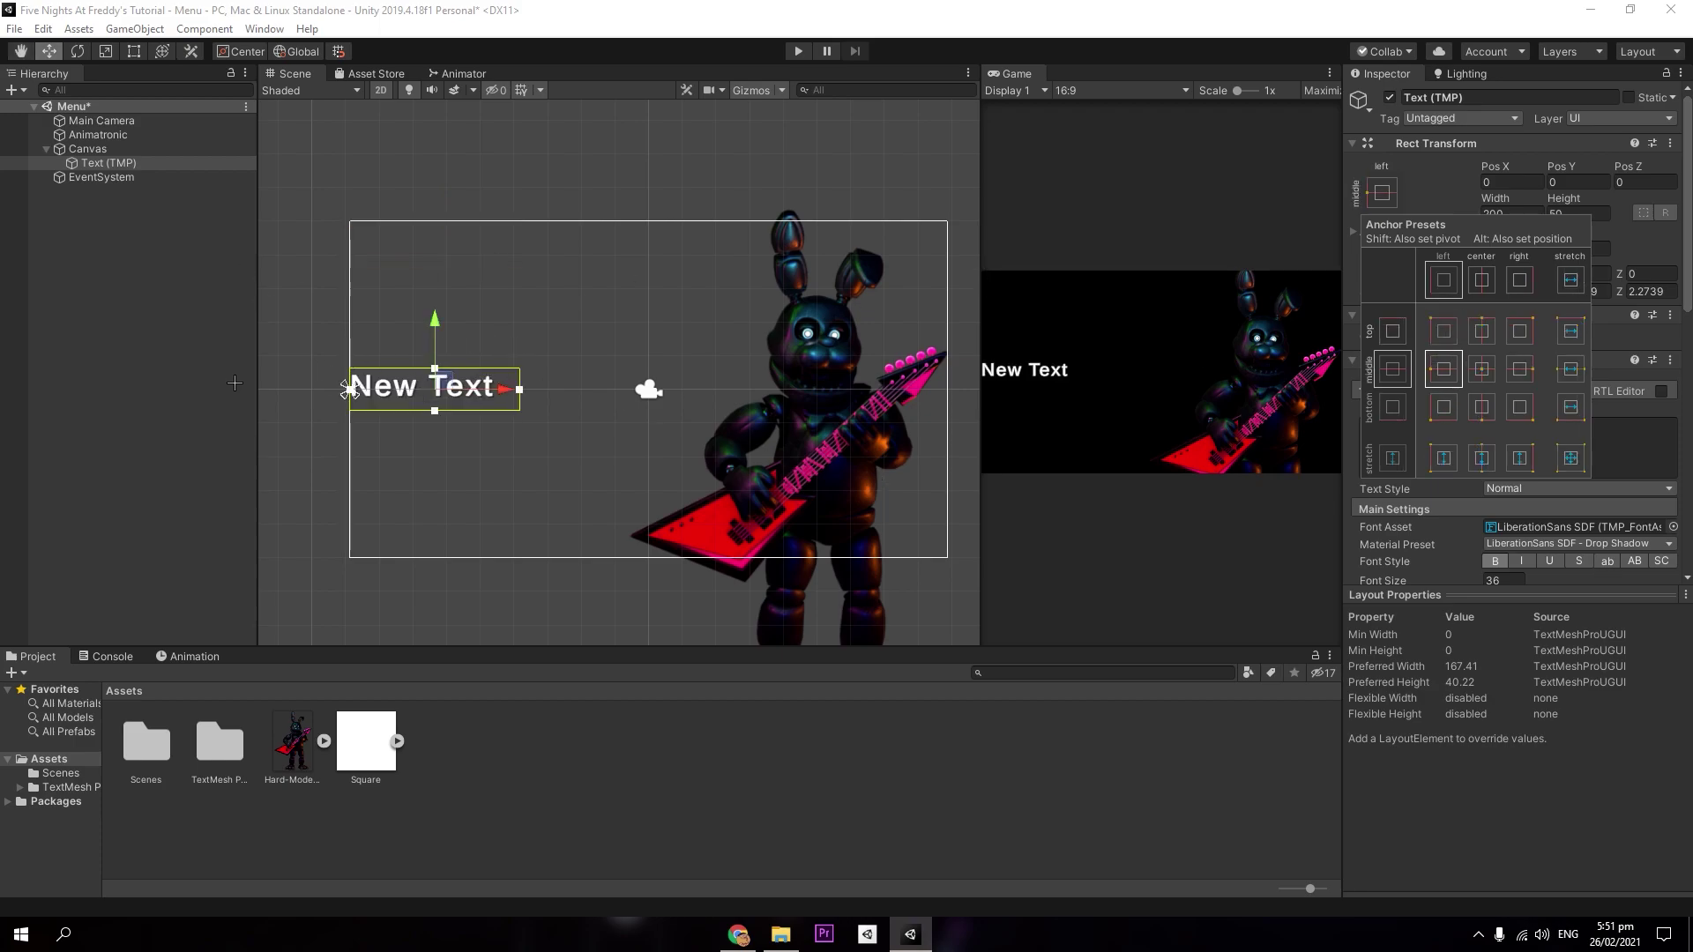
Step: Close the anchor presets and move the text to about X 133, Y 166 in the canvas's upper-left area
{"action": "left_click", "coordinate": [574, 391]}
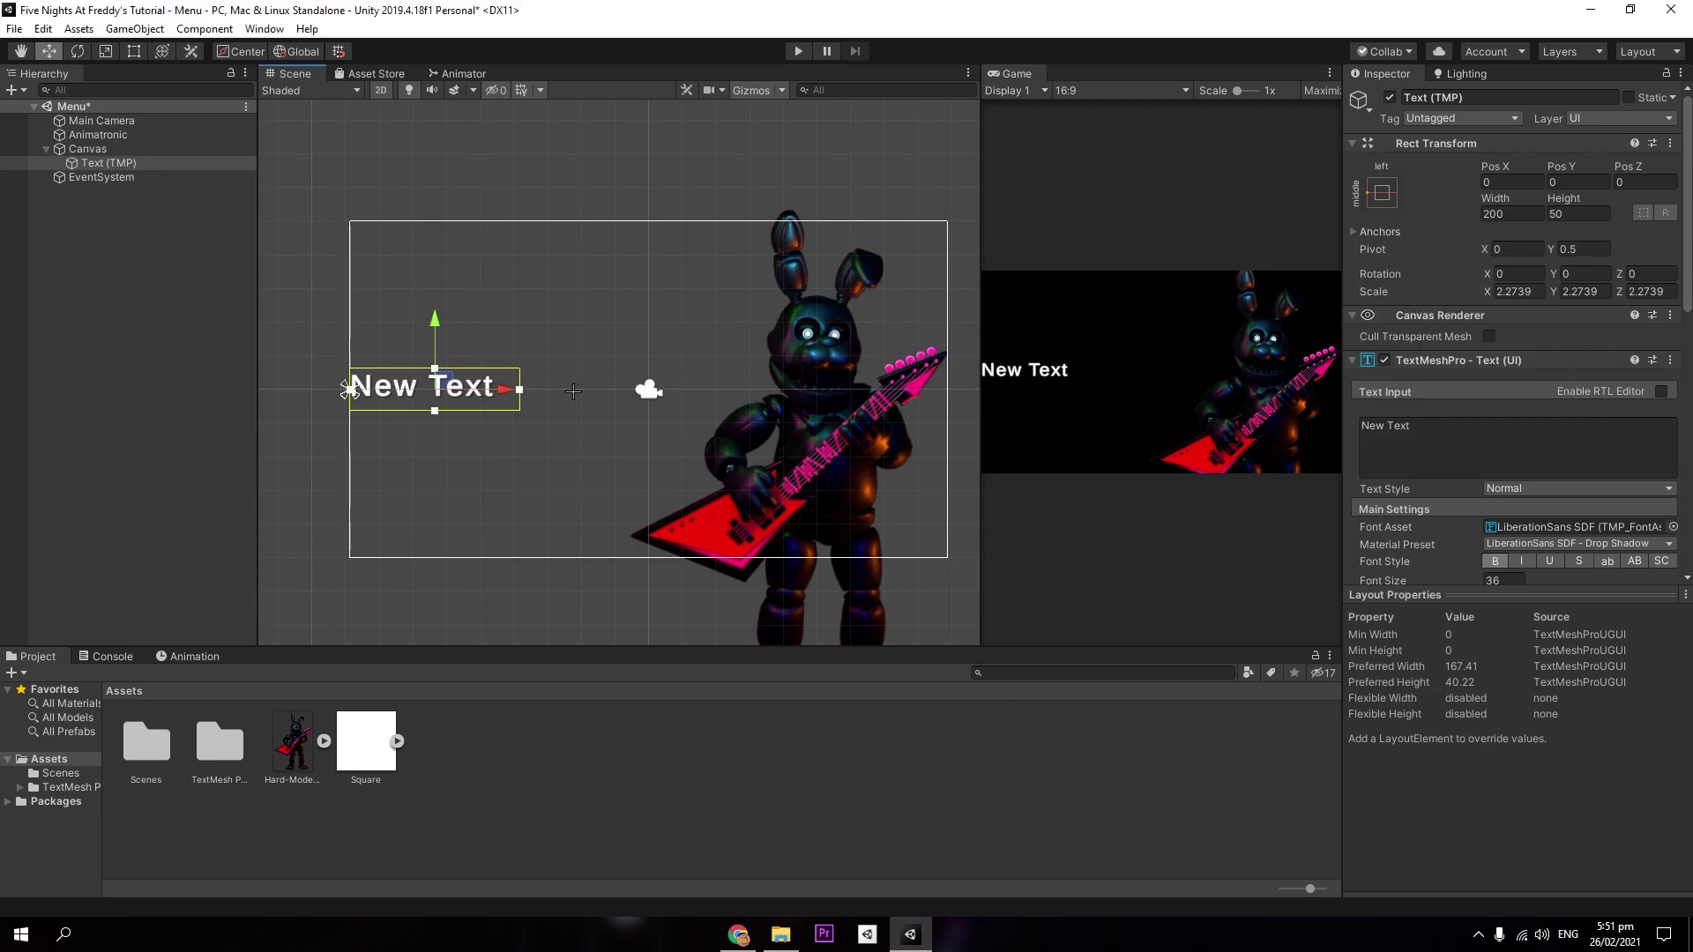
{"action": "left_click_drag", "start_coordinate": [503, 389], "coordinate": [553, 389]}
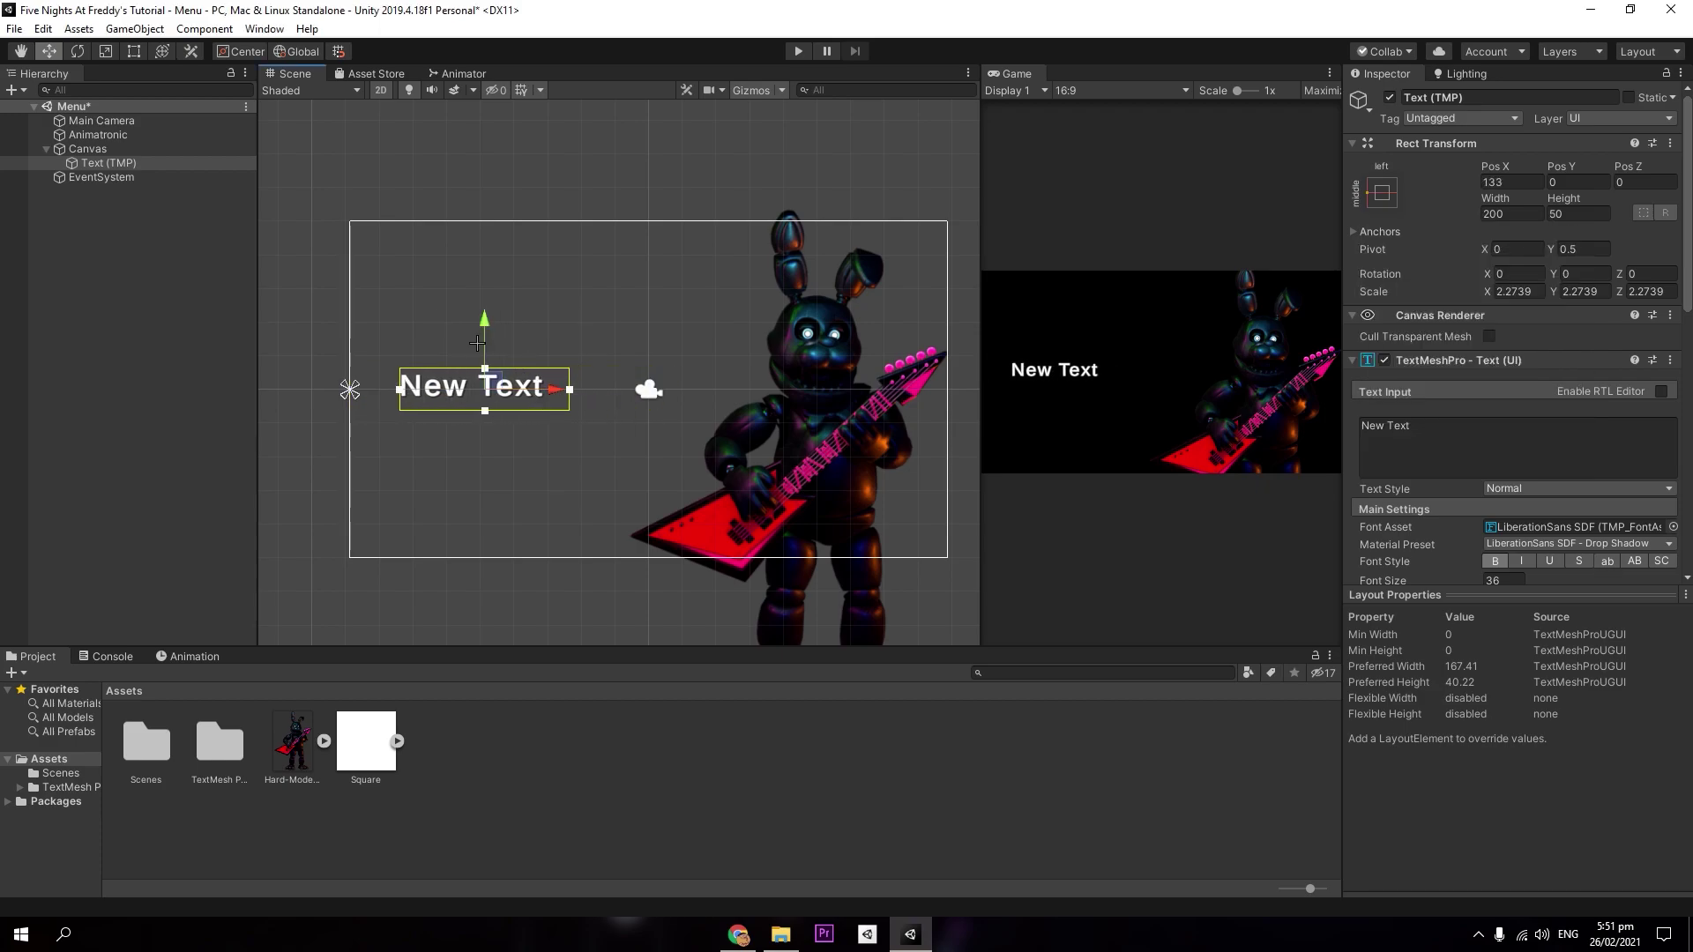
{"action": "left_click_drag", "start_coordinate": [476, 342], "coordinate": [477, 281]}
Step: Replace the text content with "Five Nights At Spectral Bonnies", putting each word on its own line
{"action": "left_click", "coordinate": [1469, 440]}
{"action": "type", "text": "F"}
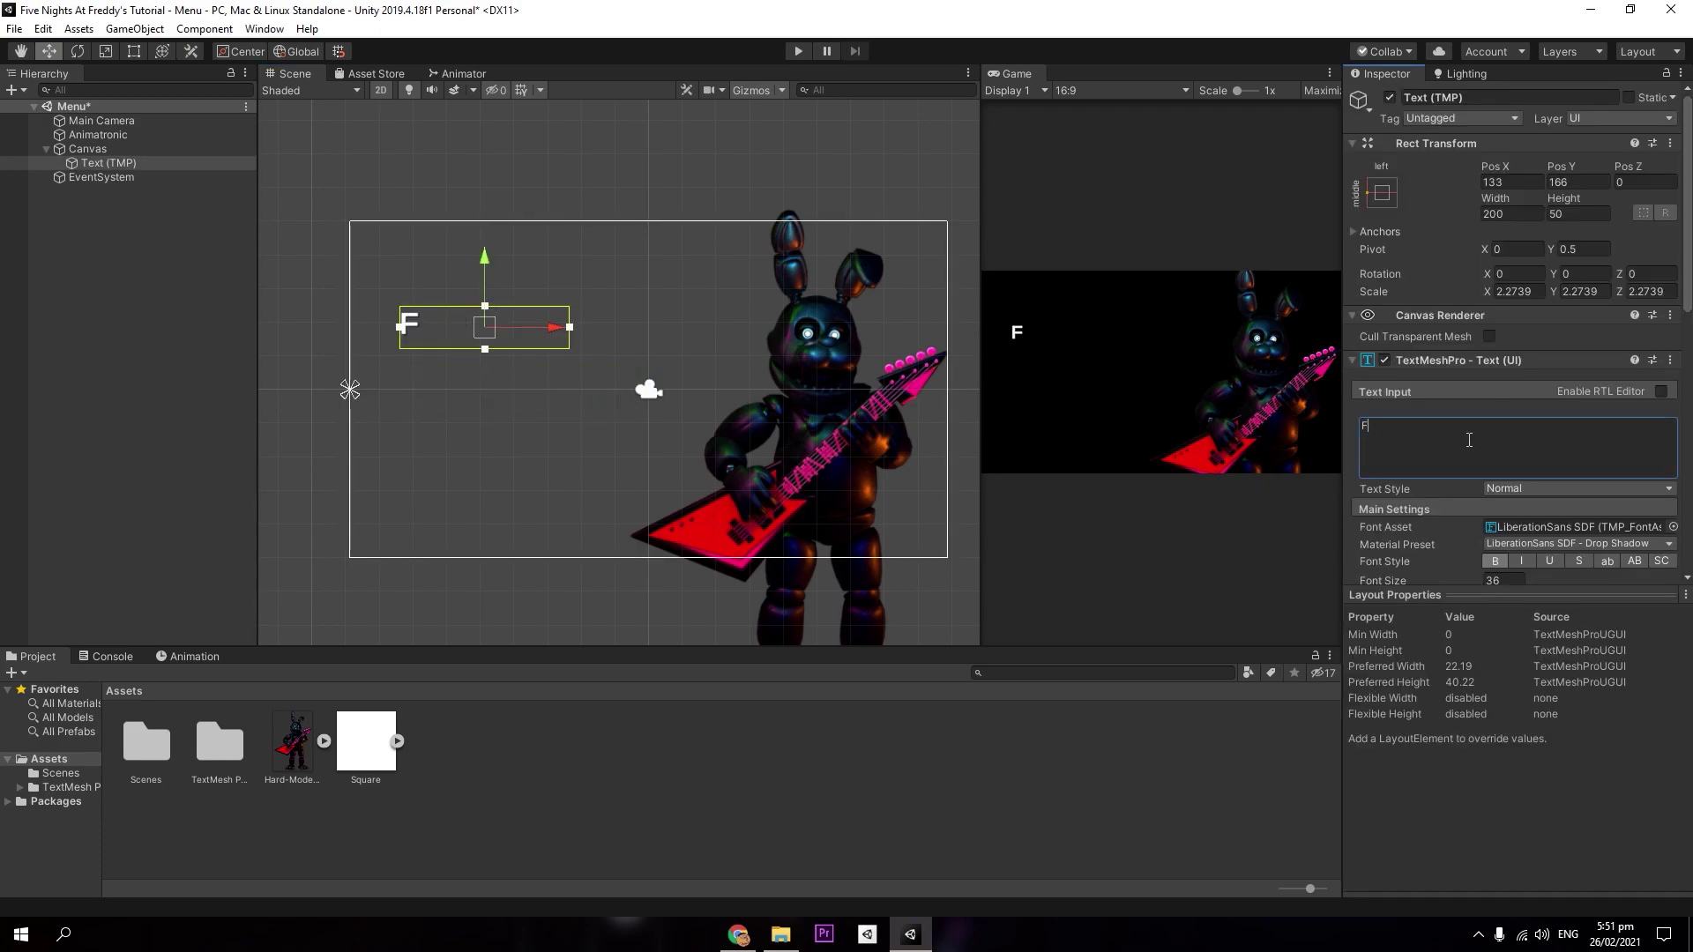
{"action": "type", "text": "ive"}
{"action": "key", "text": "Return"}
{"action": "type", "text": "Nights"}
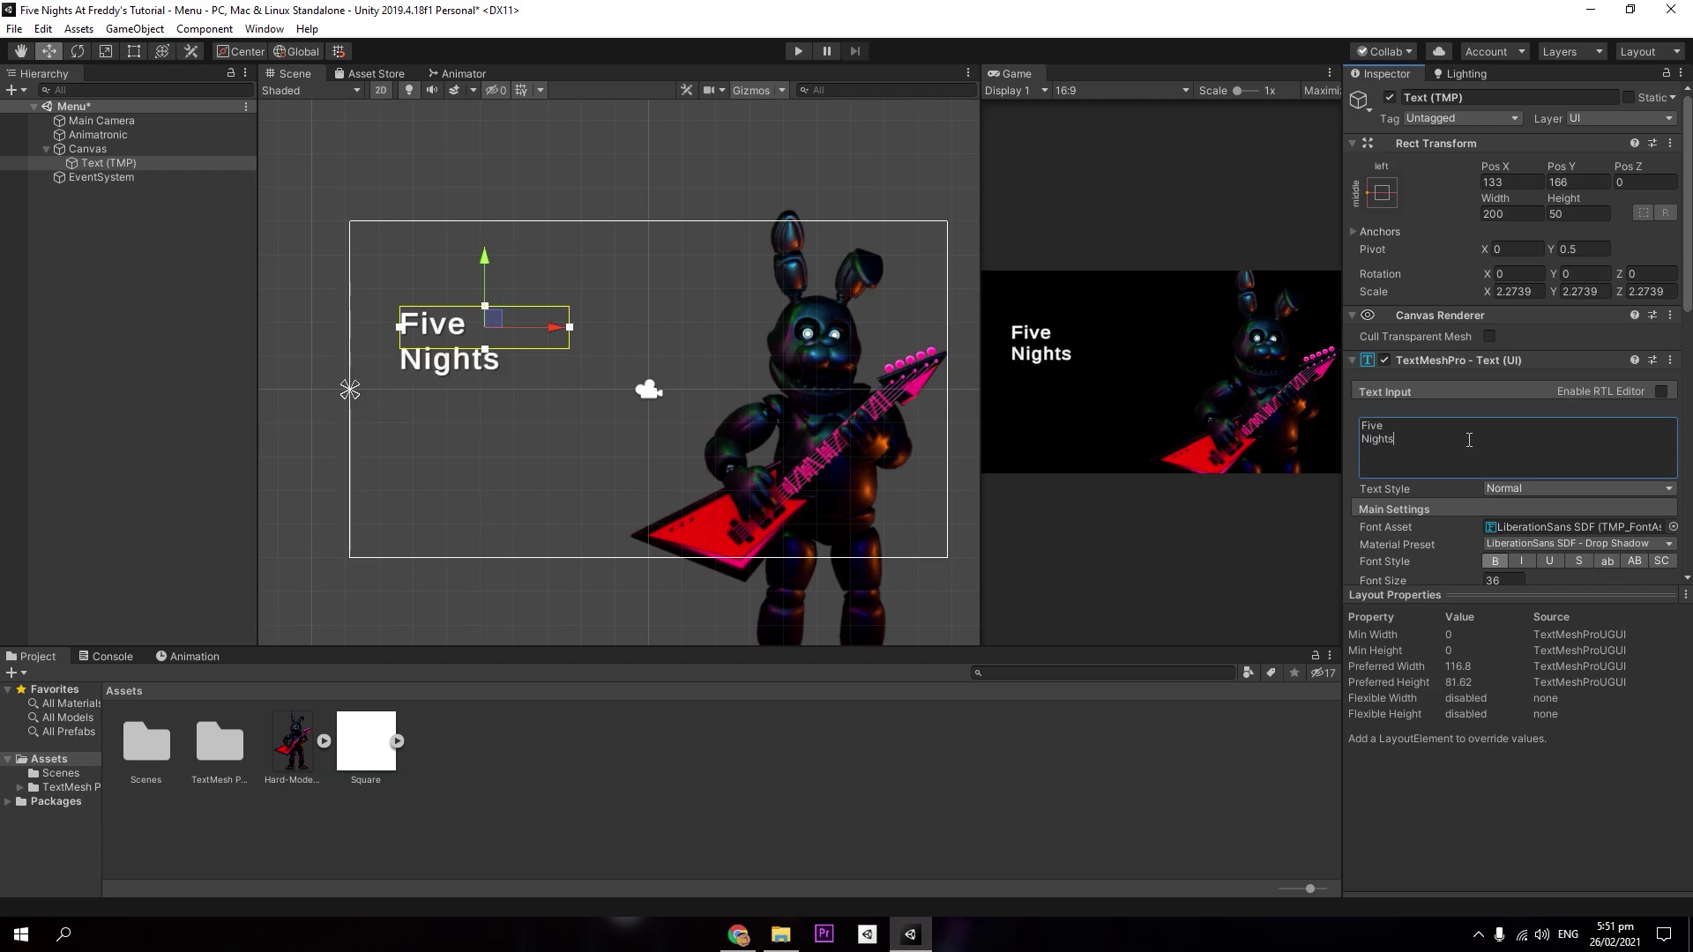
{"action": "key", "text": "Return"}
{"action": "type", "text": "At"}
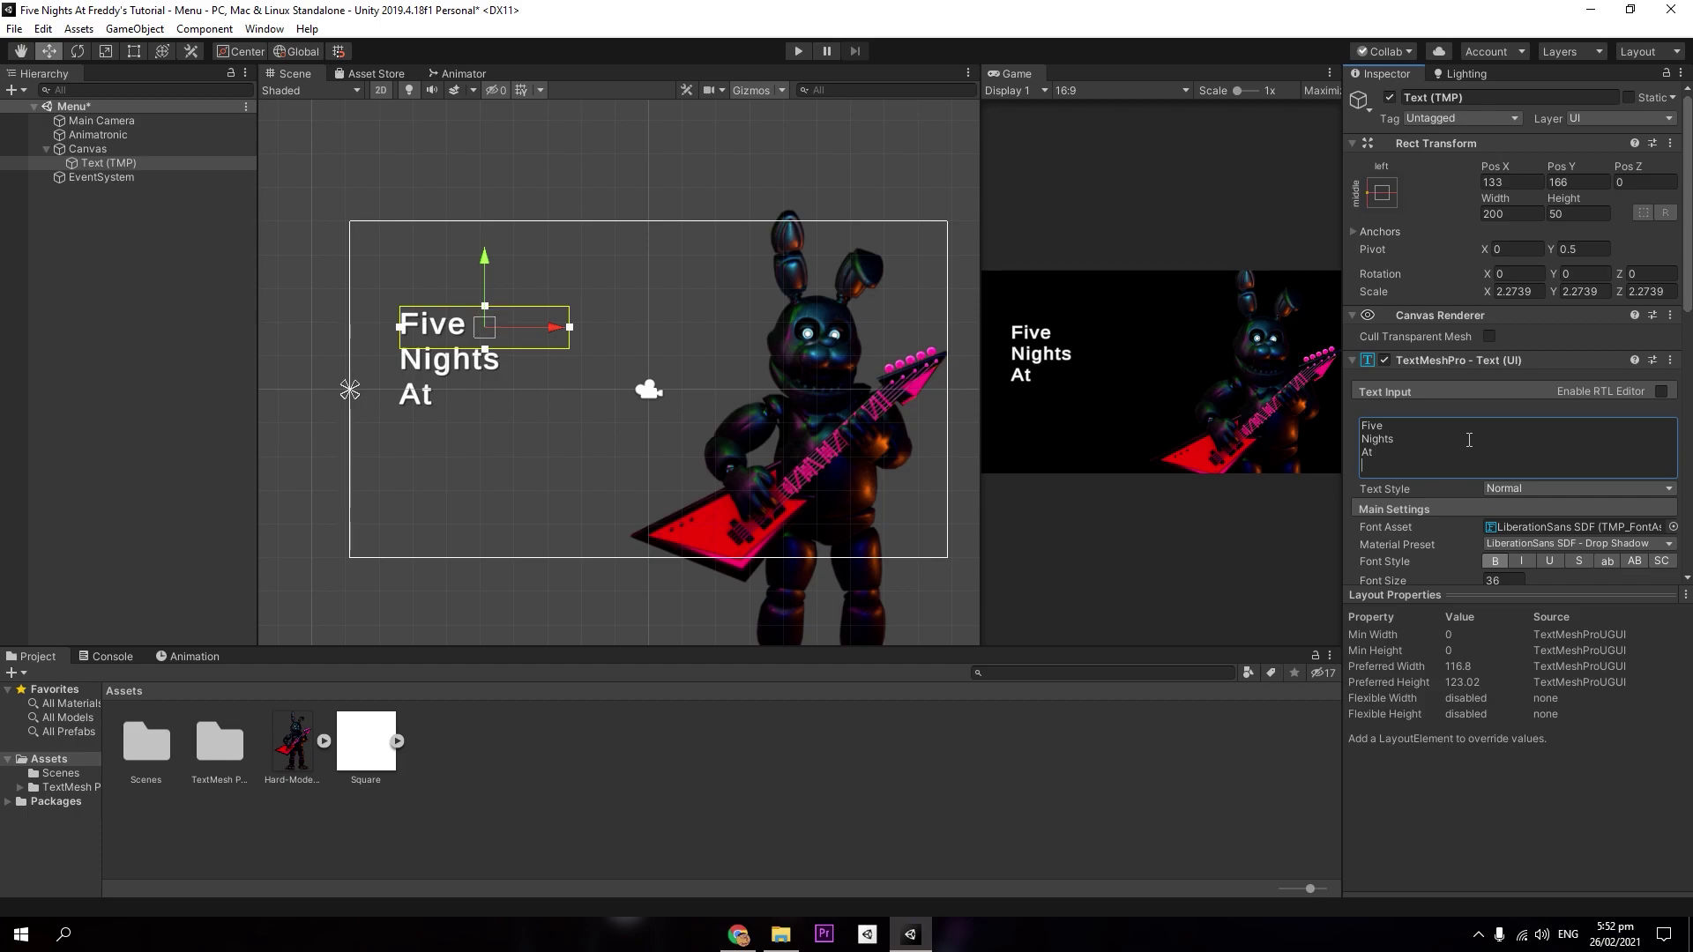
{"action": "type", "text": "Sp"}
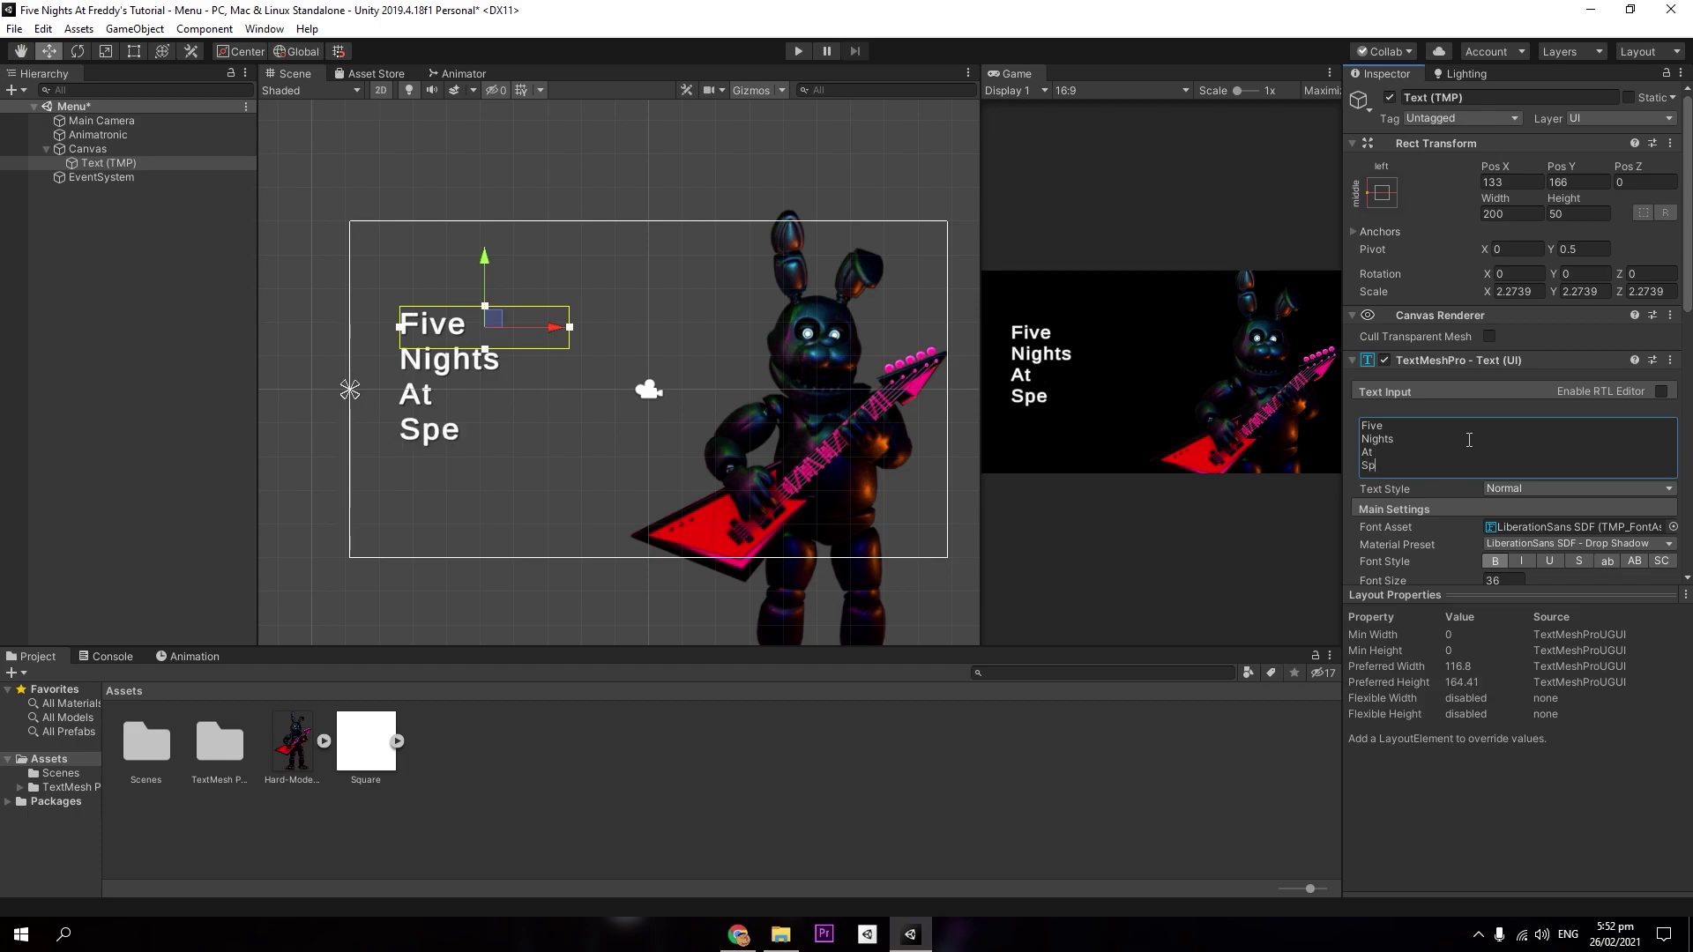
{"action": "type", "text": "ectral"}
{"action": "key", "text": "Return"}
{"action": "type", "text": "Bon"}
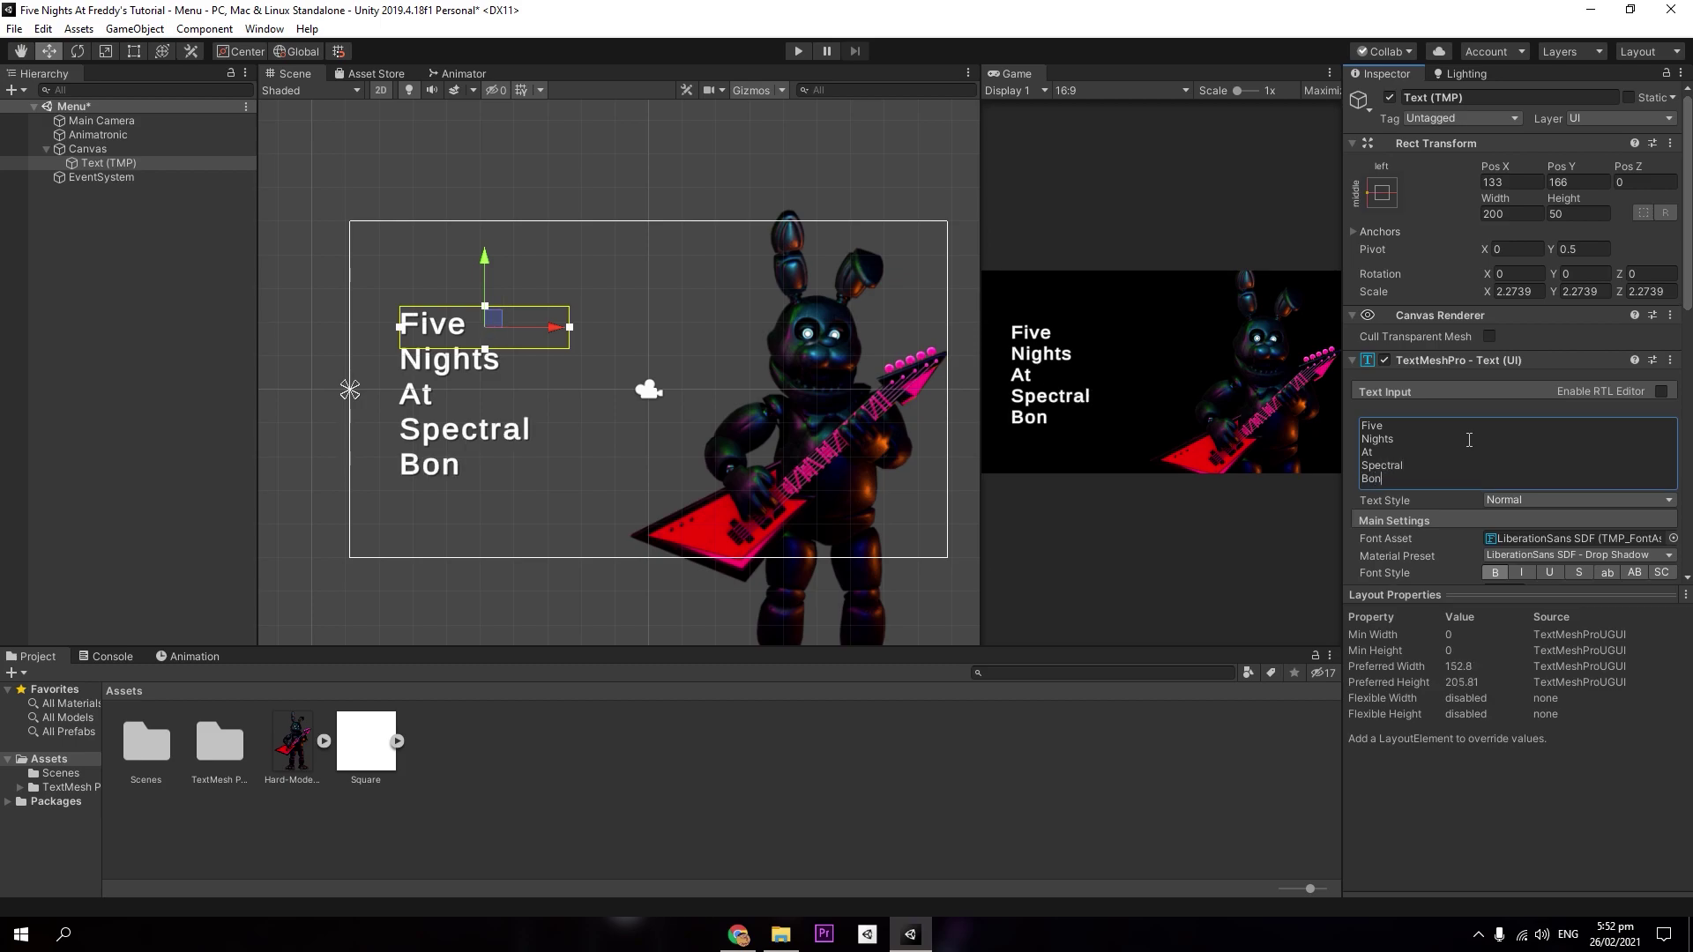
Step: Enlarge the title text and move it upward in the upper-left part of the canvas
{"action": "left_click_drag", "start_coordinate": [492, 318], "coordinate": [529, 280]}
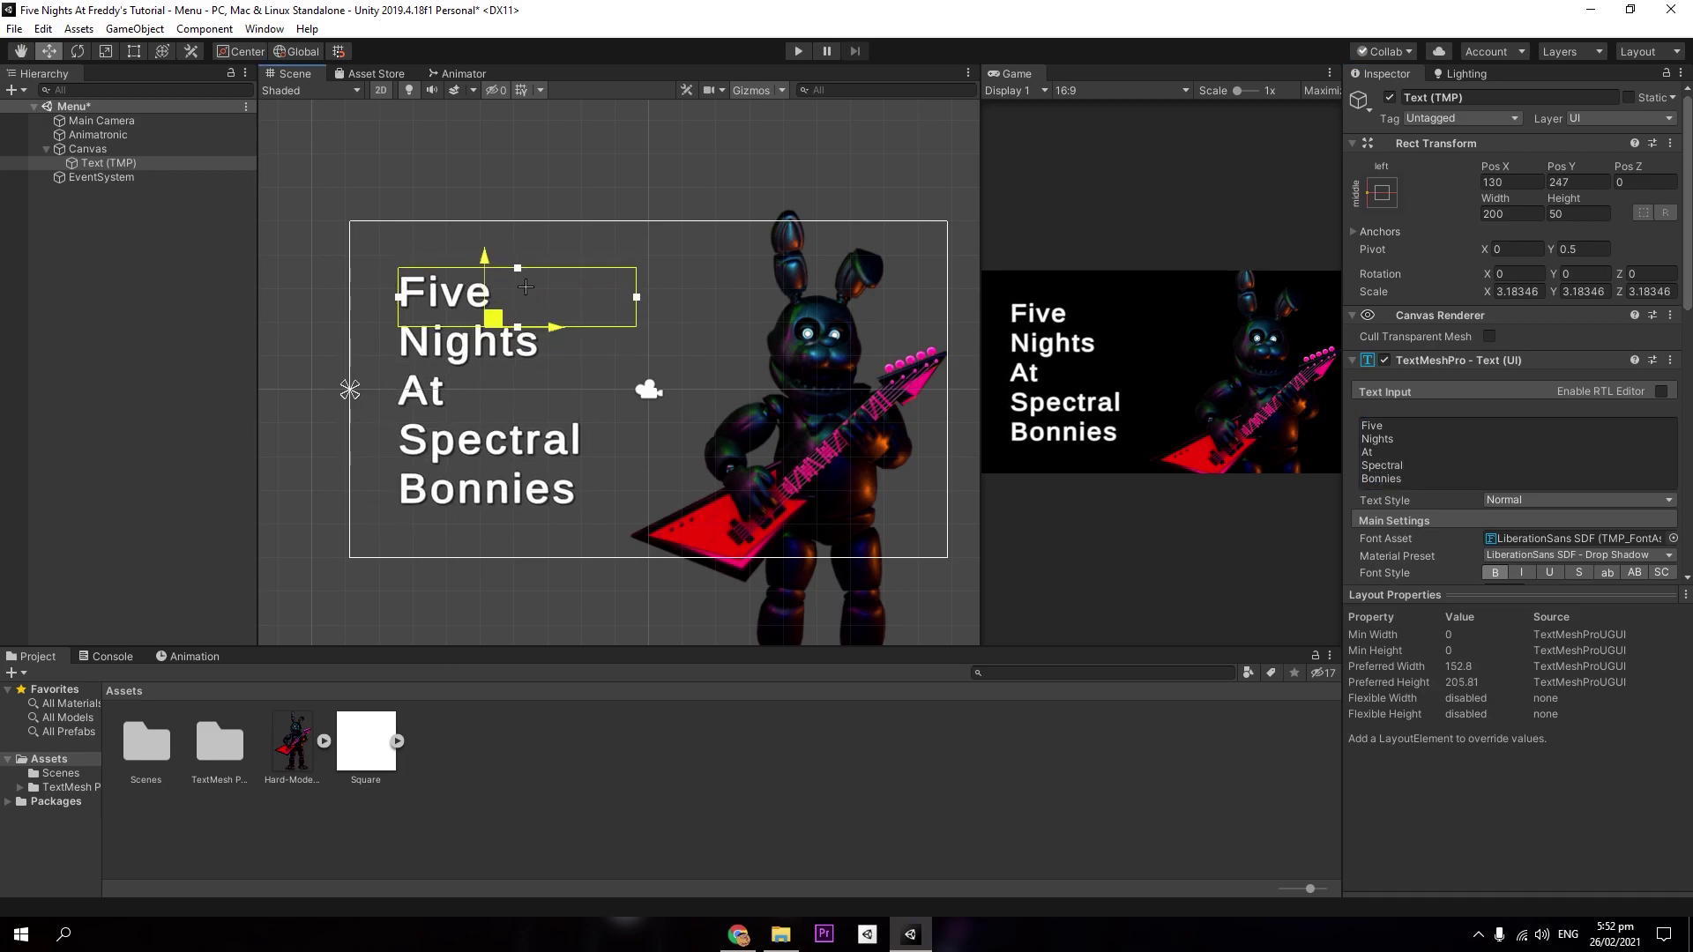
{"action": "scroll", "coordinate": [536, 281], "scroll_direction": "down", "scroll_amount": 4}
{"action": "middle_click_drag", "start_coordinate": [544, 281], "coordinate": [528, 281]}
{"action": "scroll", "coordinate": [528, 281], "scroll_direction": "down", "scroll_amount": 1}
{"action": "scroll", "coordinate": [1546, 503], "scroll_direction": "down", "scroll_amount": 3}
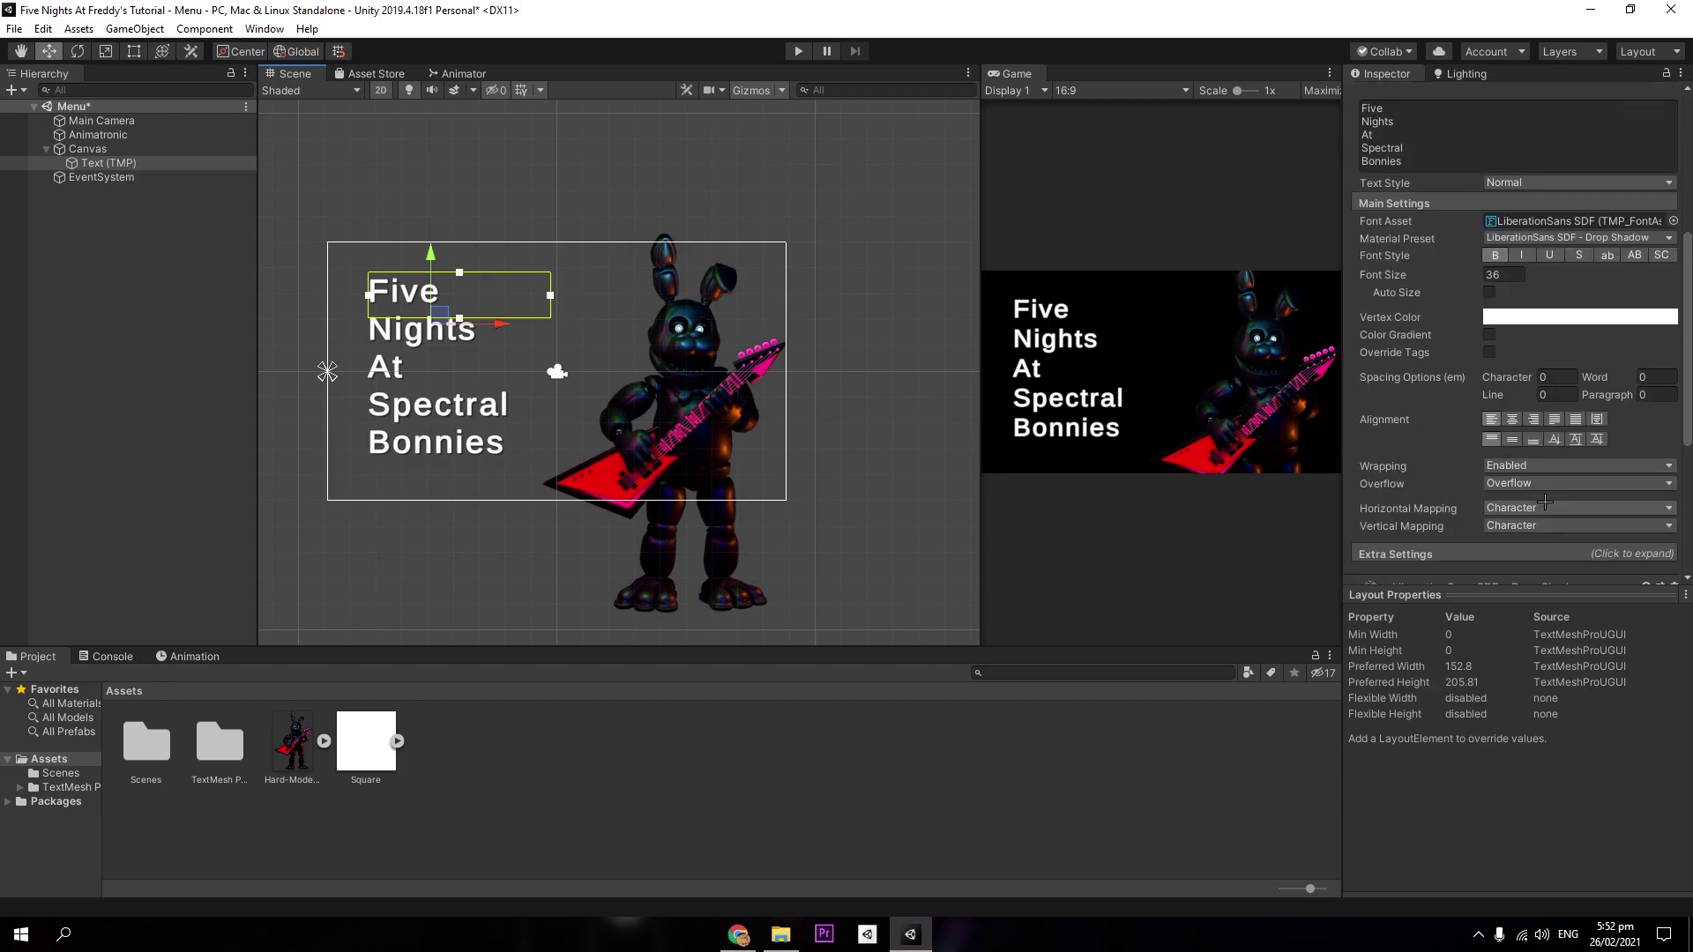
{"action": "left_click", "coordinate": [1550, 320]}
{"action": "left_click_drag", "start_coordinate": [482, 326], "coordinate": [399, 269]}
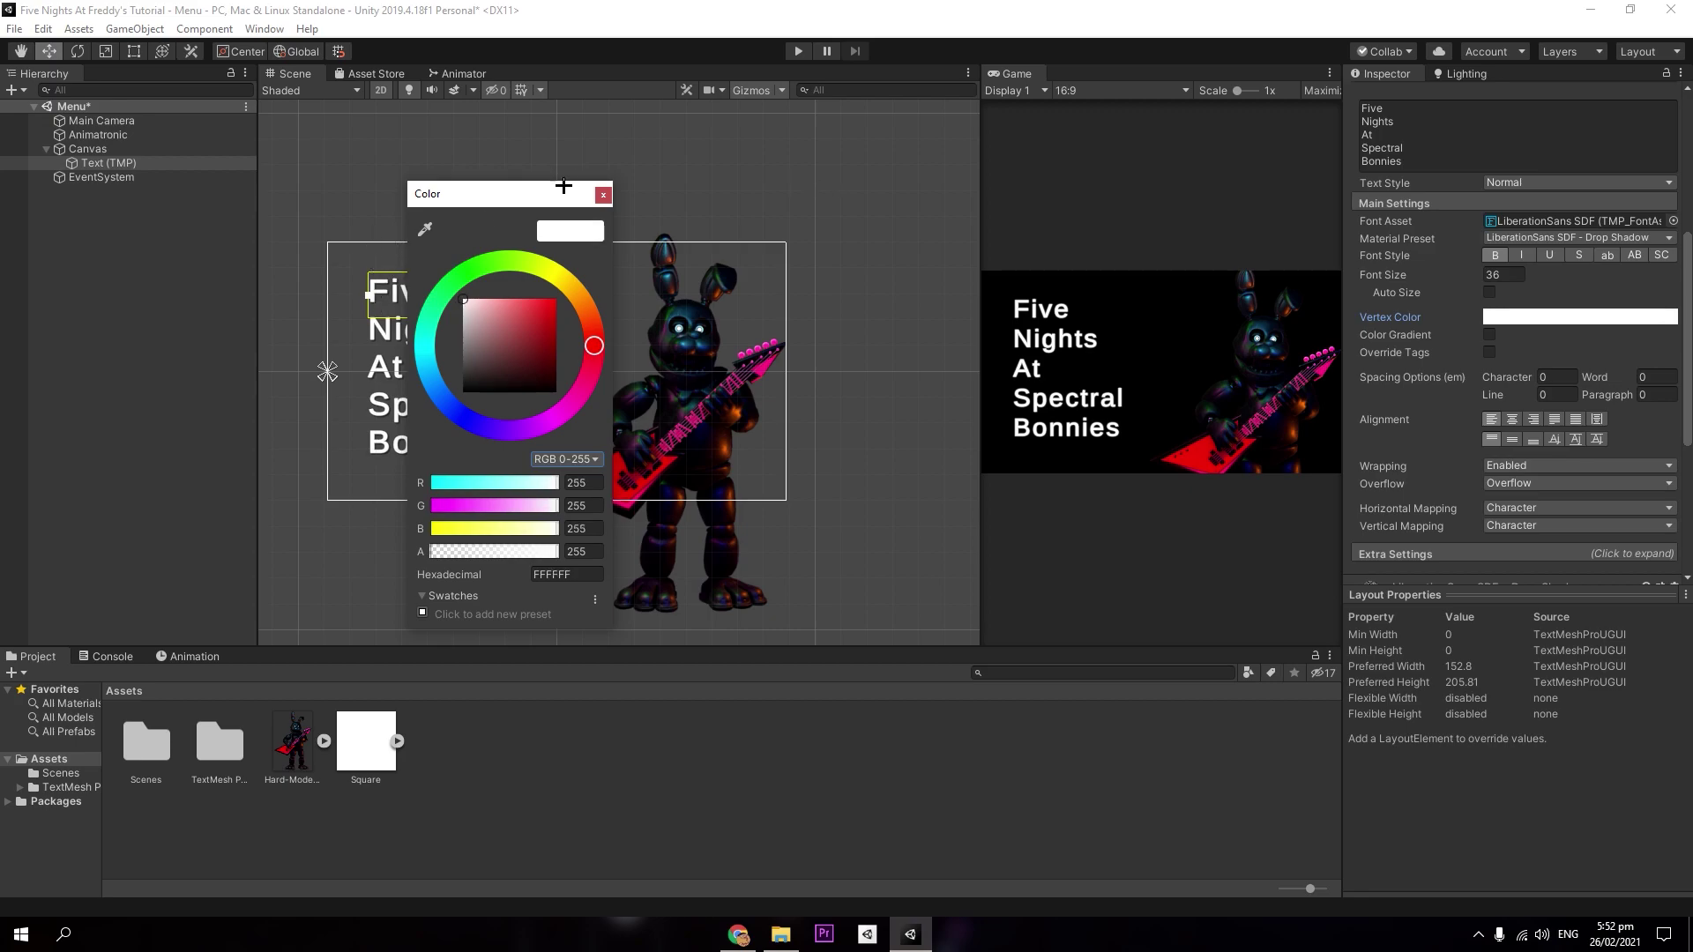
{"action": "left_click", "coordinate": [603, 194]}
{"action": "middle_click_drag", "start_coordinate": [659, 271], "coordinate": [712, 289]}
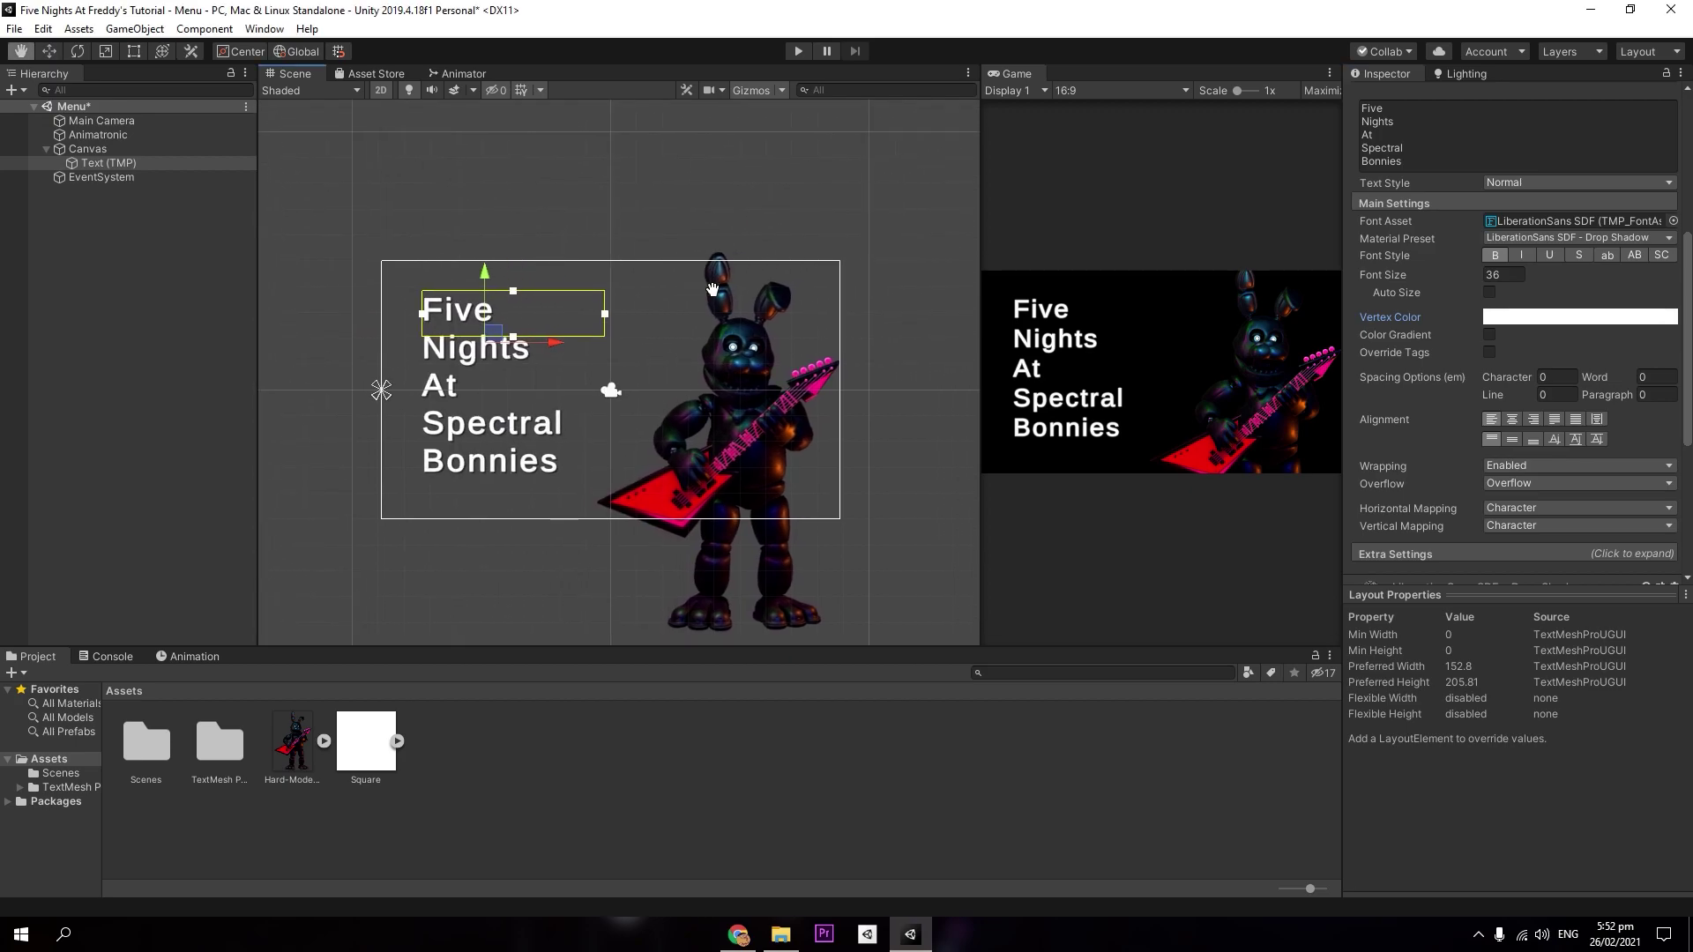
{"action": "scroll", "coordinate": [732, 298], "scroll_direction": "up", "scroll_amount": 6}
{"action": "middle_click_drag", "start_coordinate": [596, 308], "coordinate": [664, 250]}
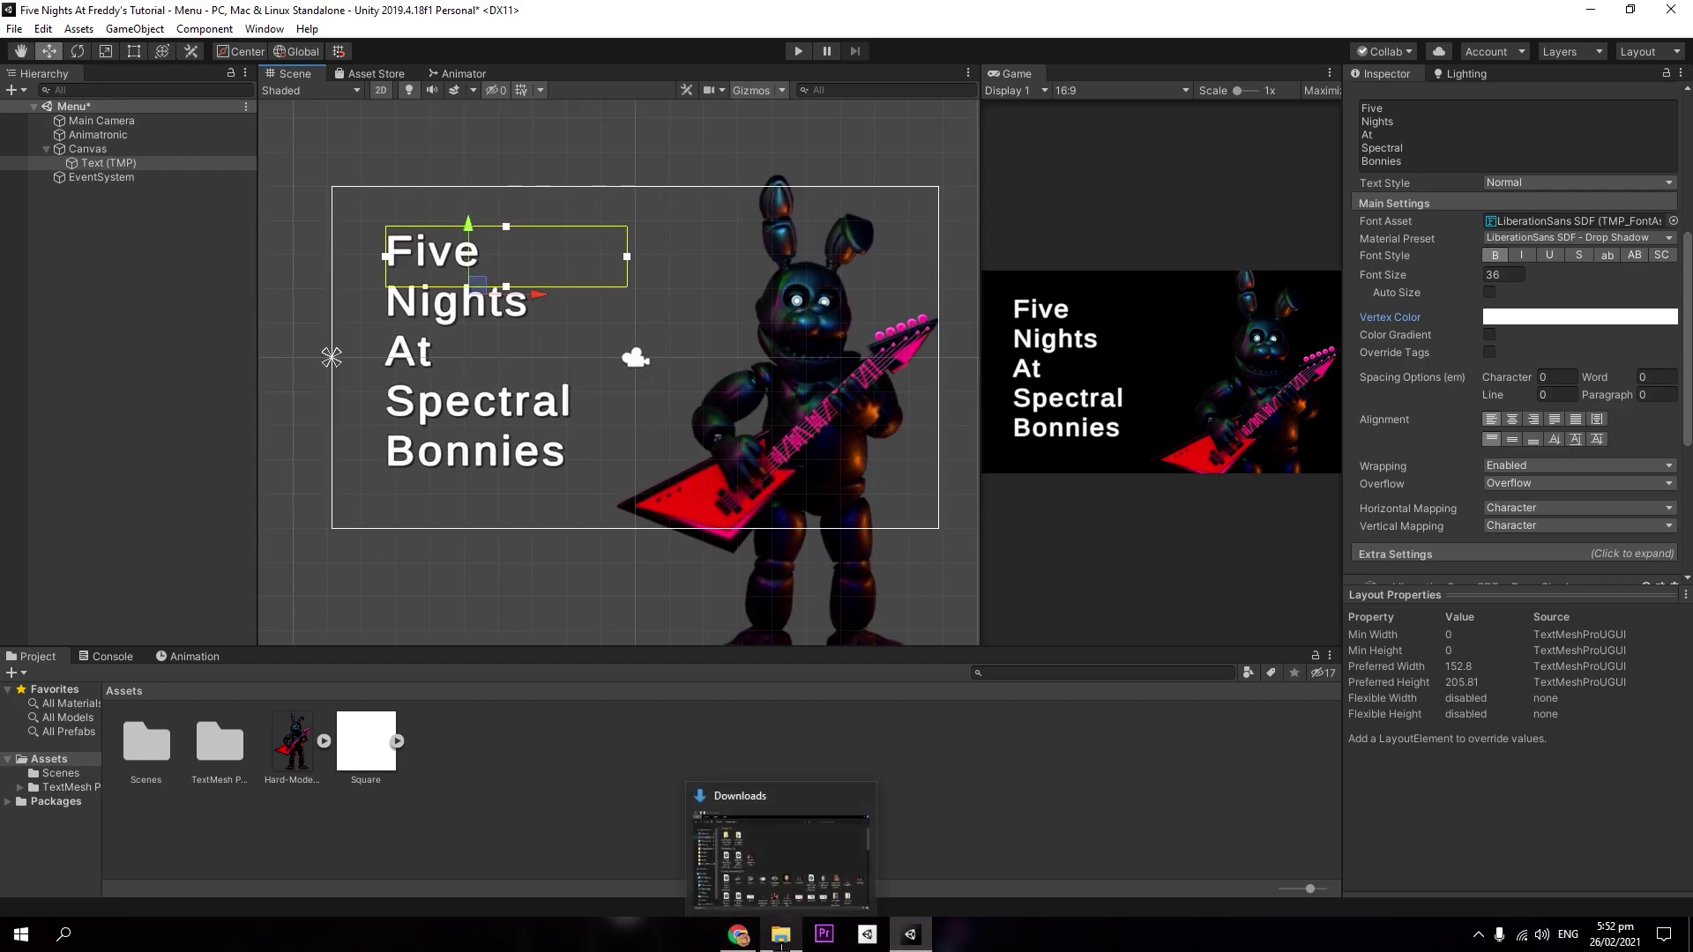
Step: Import the video TV static noise HD 1080p.mp4 from the Downloads folder into the project's Assets
{"action": "left_click", "coordinate": [781, 936]}
{"action": "scroll", "coordinate": [785, 507], "scroll_direction": "down", "scroll_amount": 10}
{"action": "scroll", "coordinate": [785, 506], "scroll_direction": "up", "scroll_amount": 7}
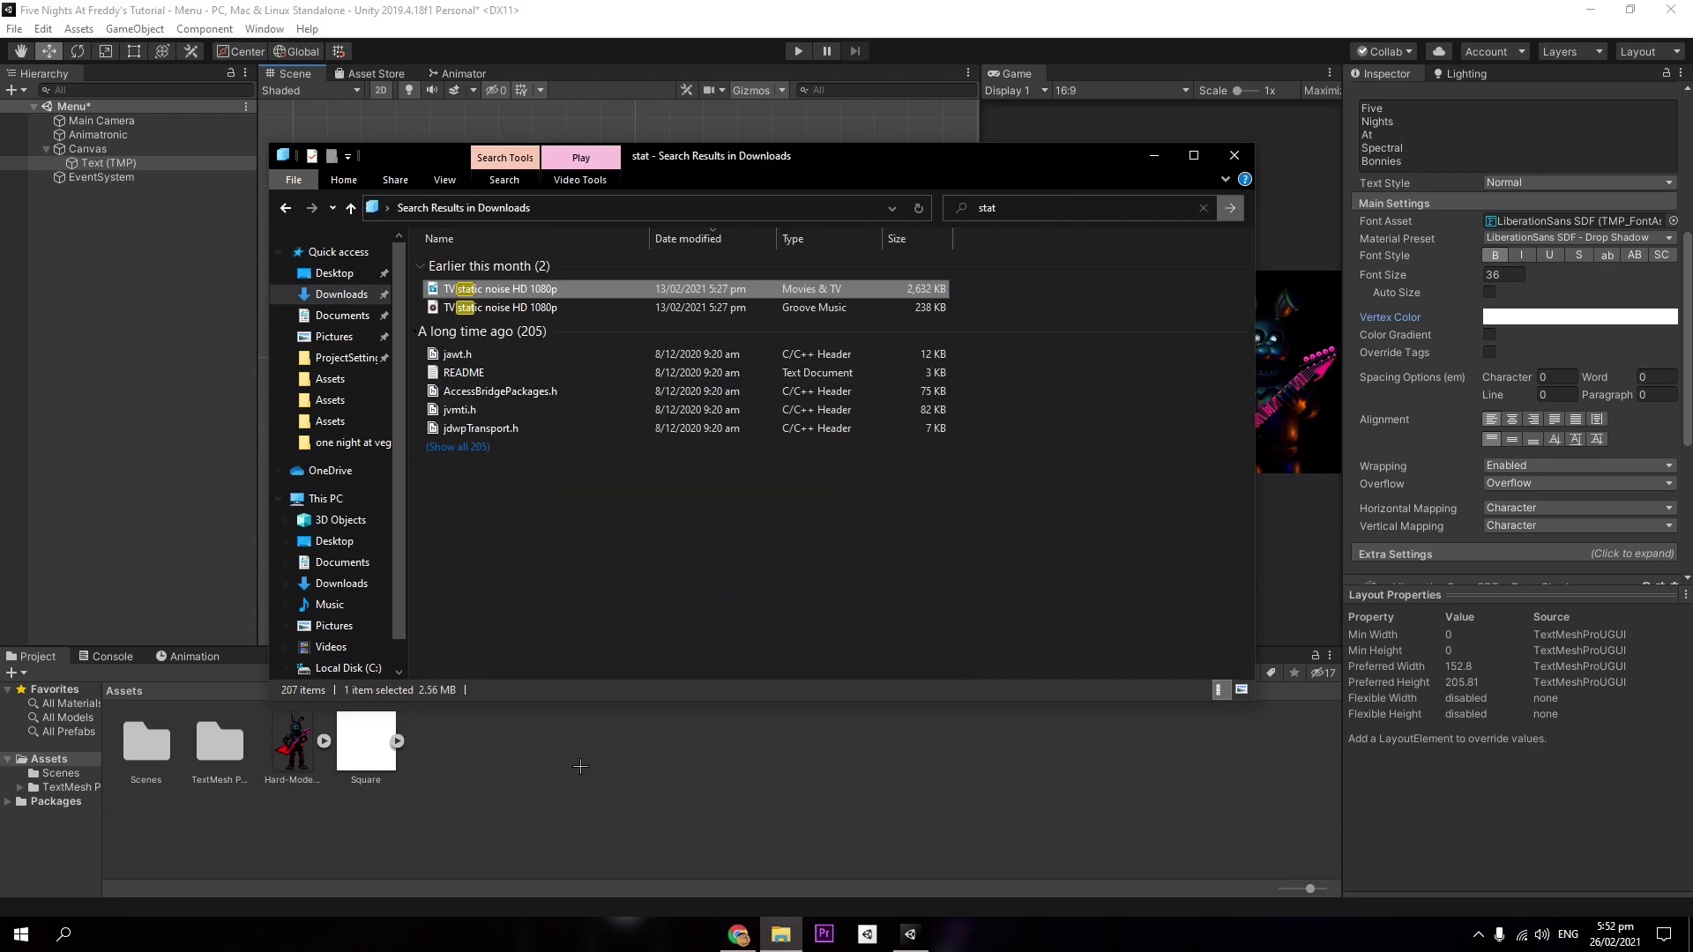
{"action": "left_click_drag", "start_coordinate": [578, 763], "coordinate": [589, 797]}
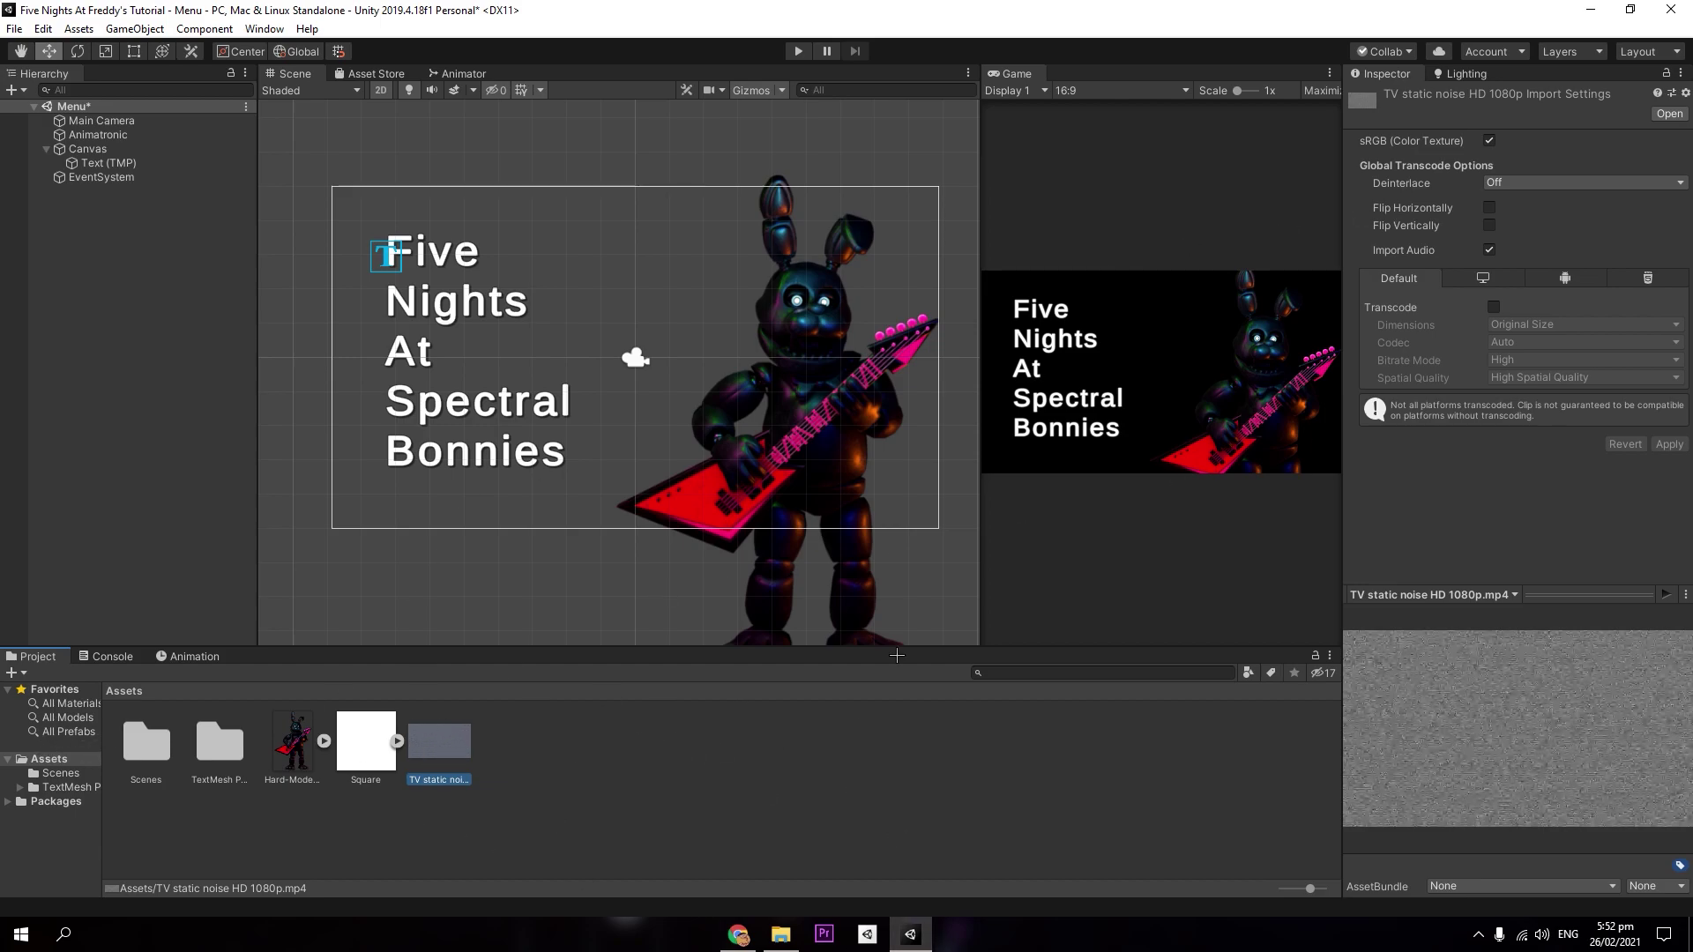
Step: Add a Raw Image under the Canvas and set its width to 1920 and height to 1080
{"action": "scroll", "coordinate": [718, 374], "scroll_direction": "down", "scroll_amount": 2}
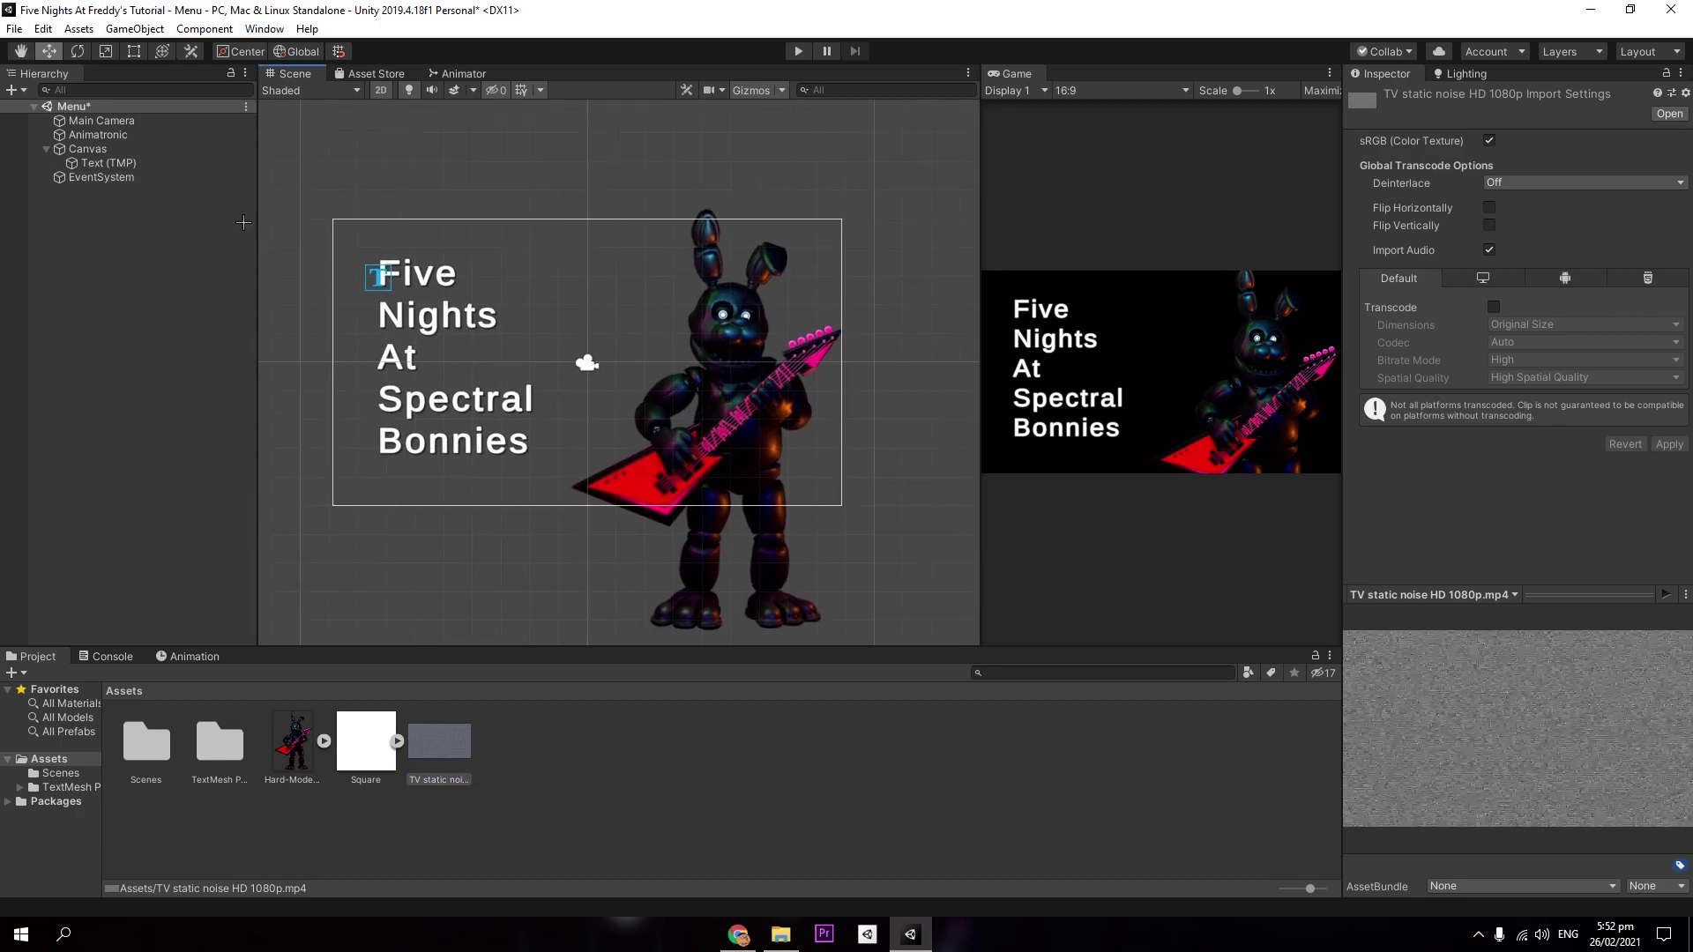
{"action": "right_click", "coordinate": [117, 148]}
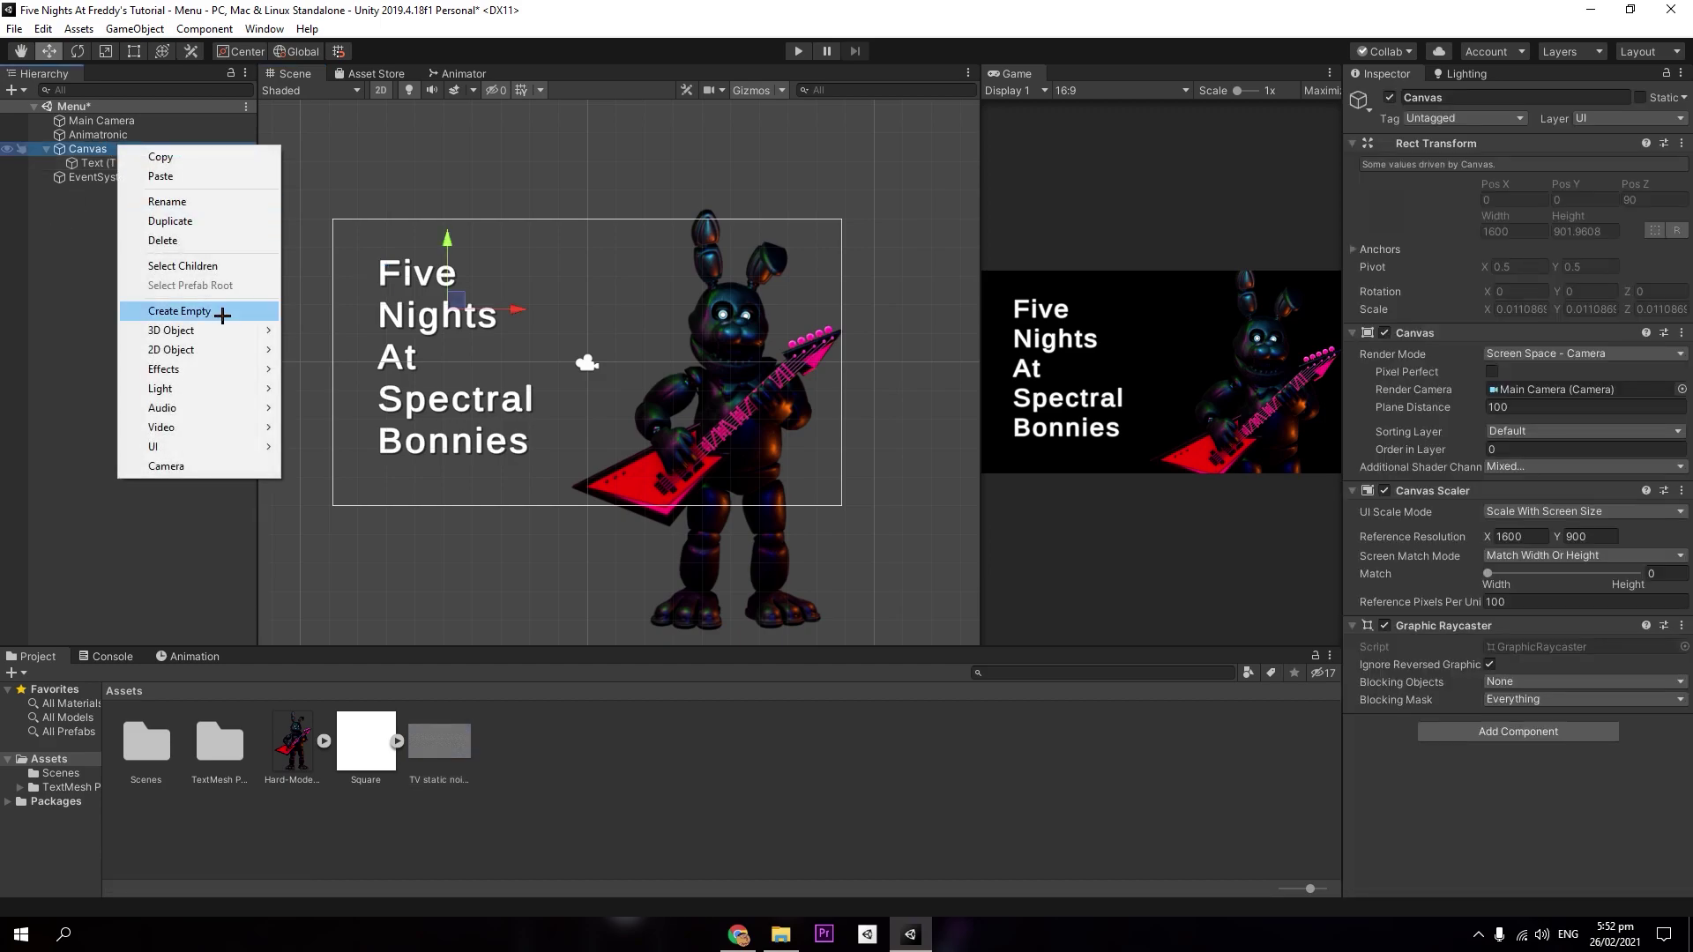
{"action": "mouse_move", "coordinate": [189, 446]}
{"action": "left_click", "coordinate": [327, 507]}
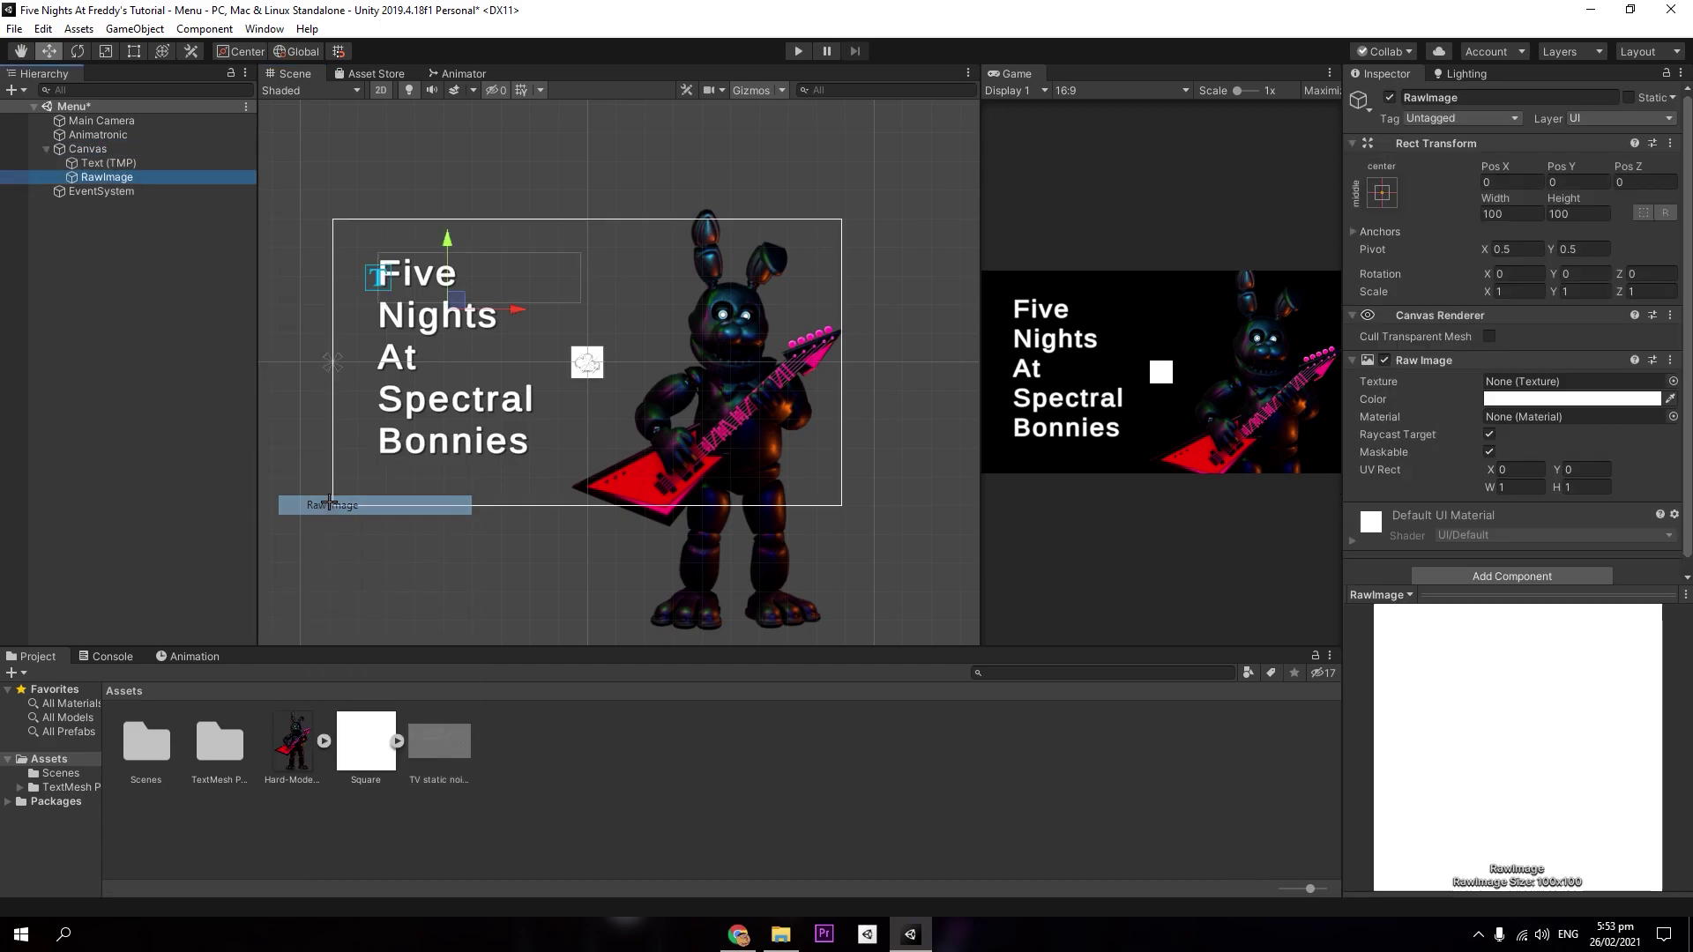
{"action": "left_click", "coordinate": [1544, 213]}
{"action": "type", "text": "1920"}
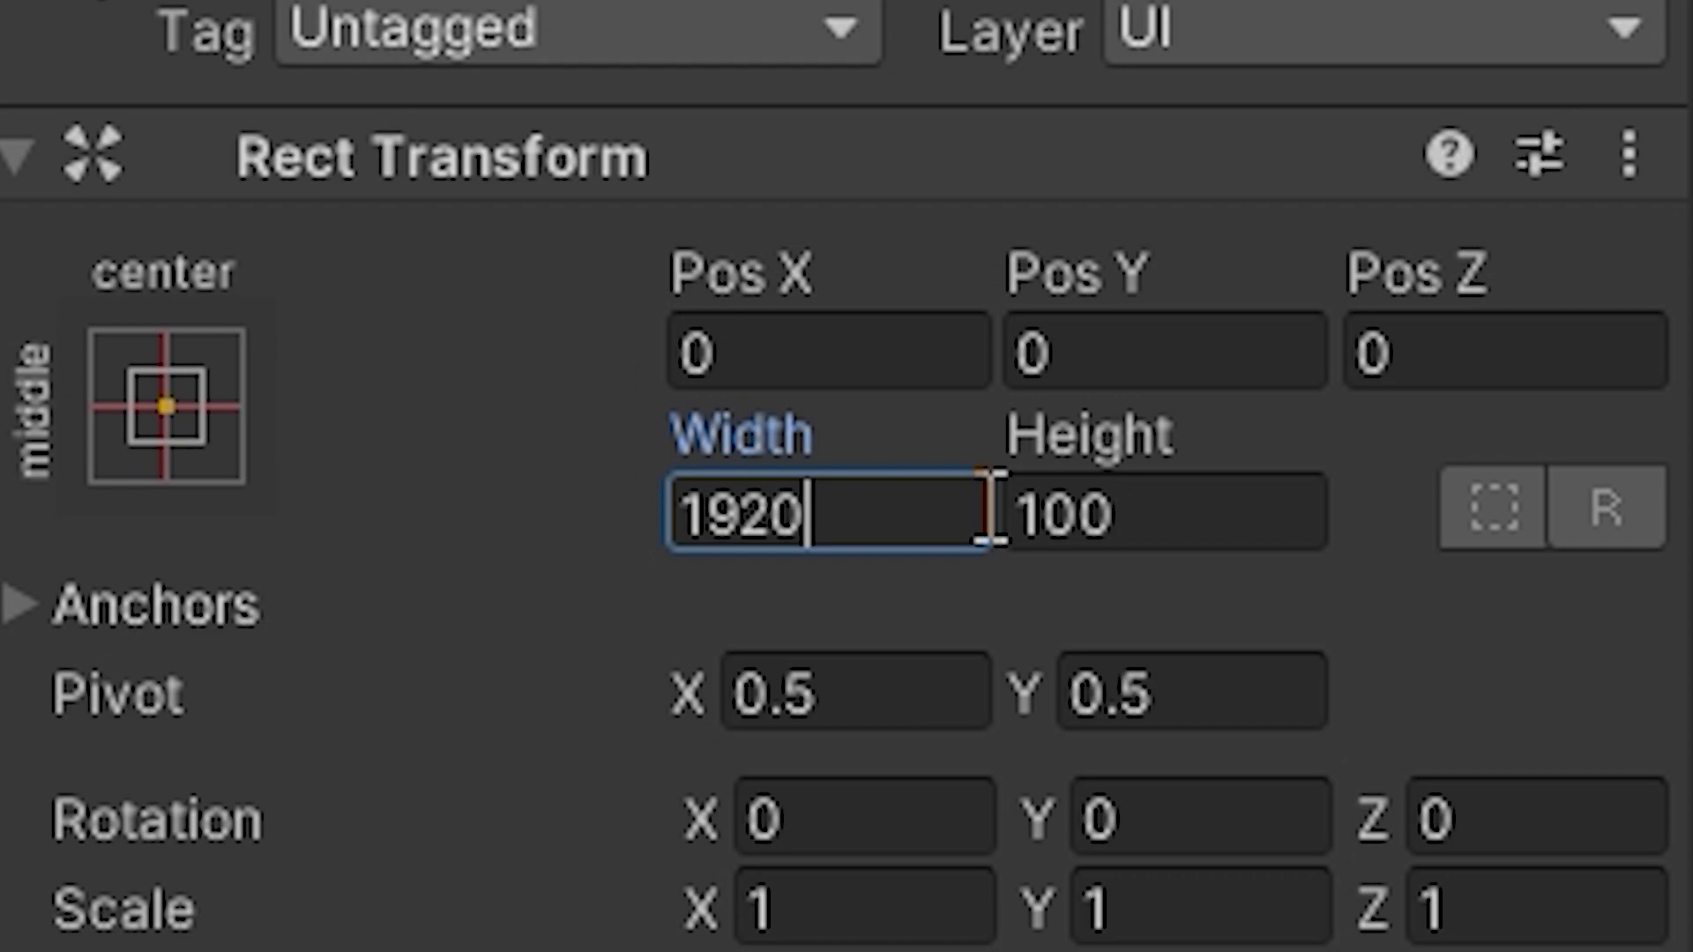
{"action": "key", "text": "Tab"}
{"action": "type", "text": "1080"}
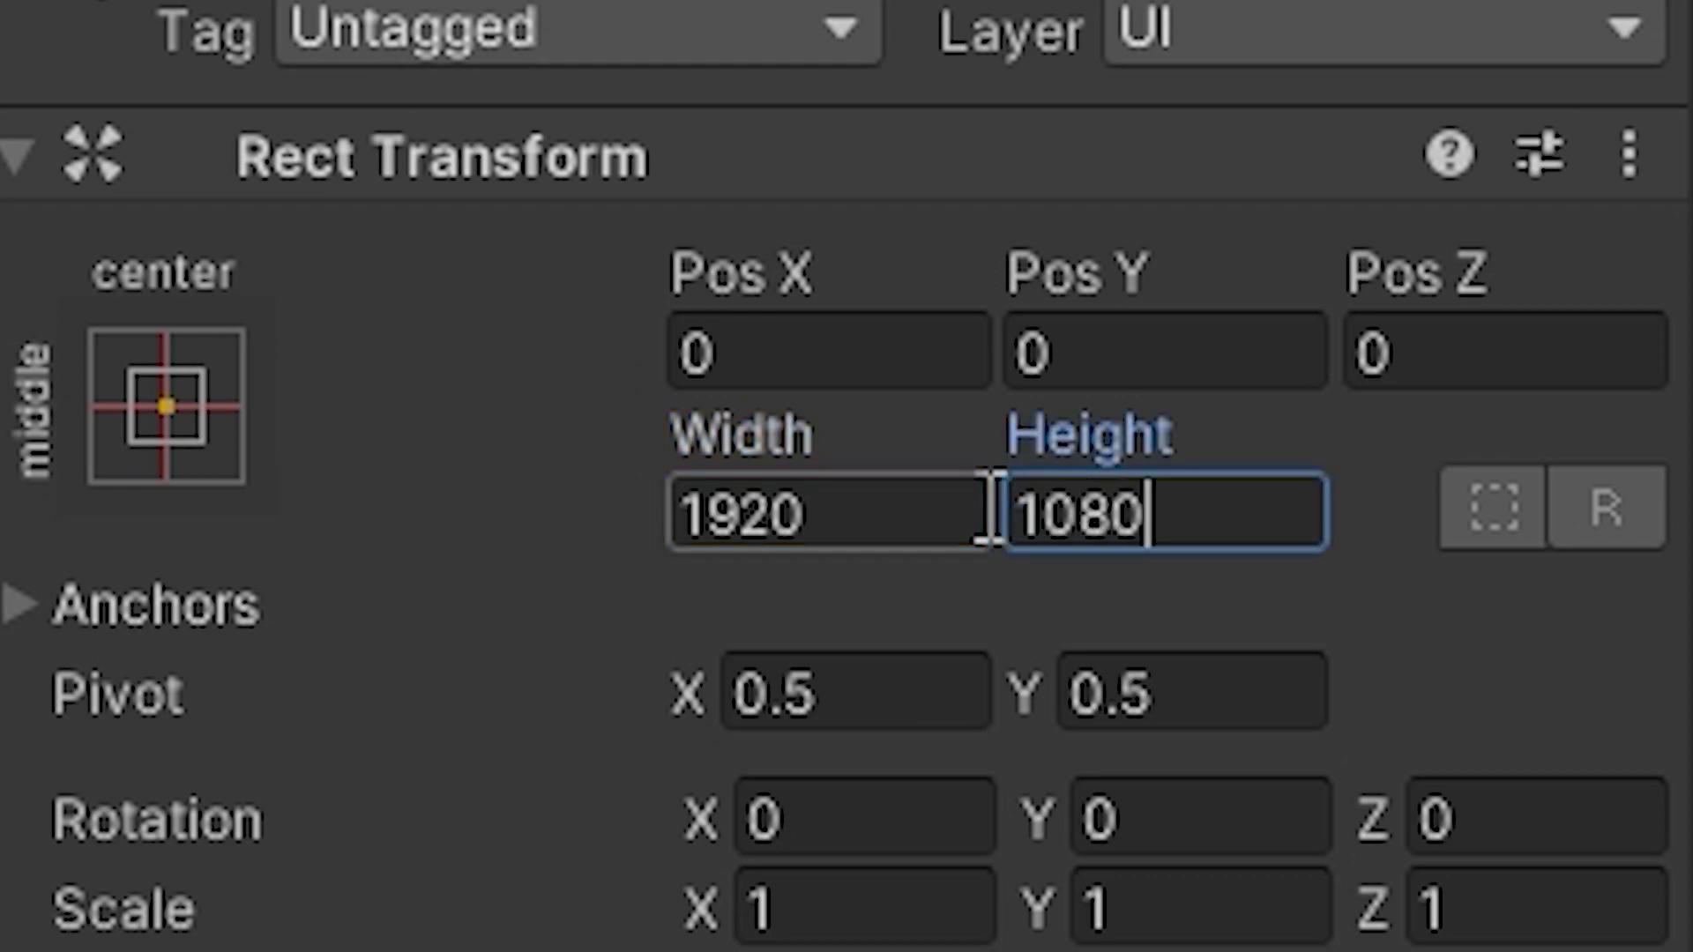
{"action": "type", "text": "e"}
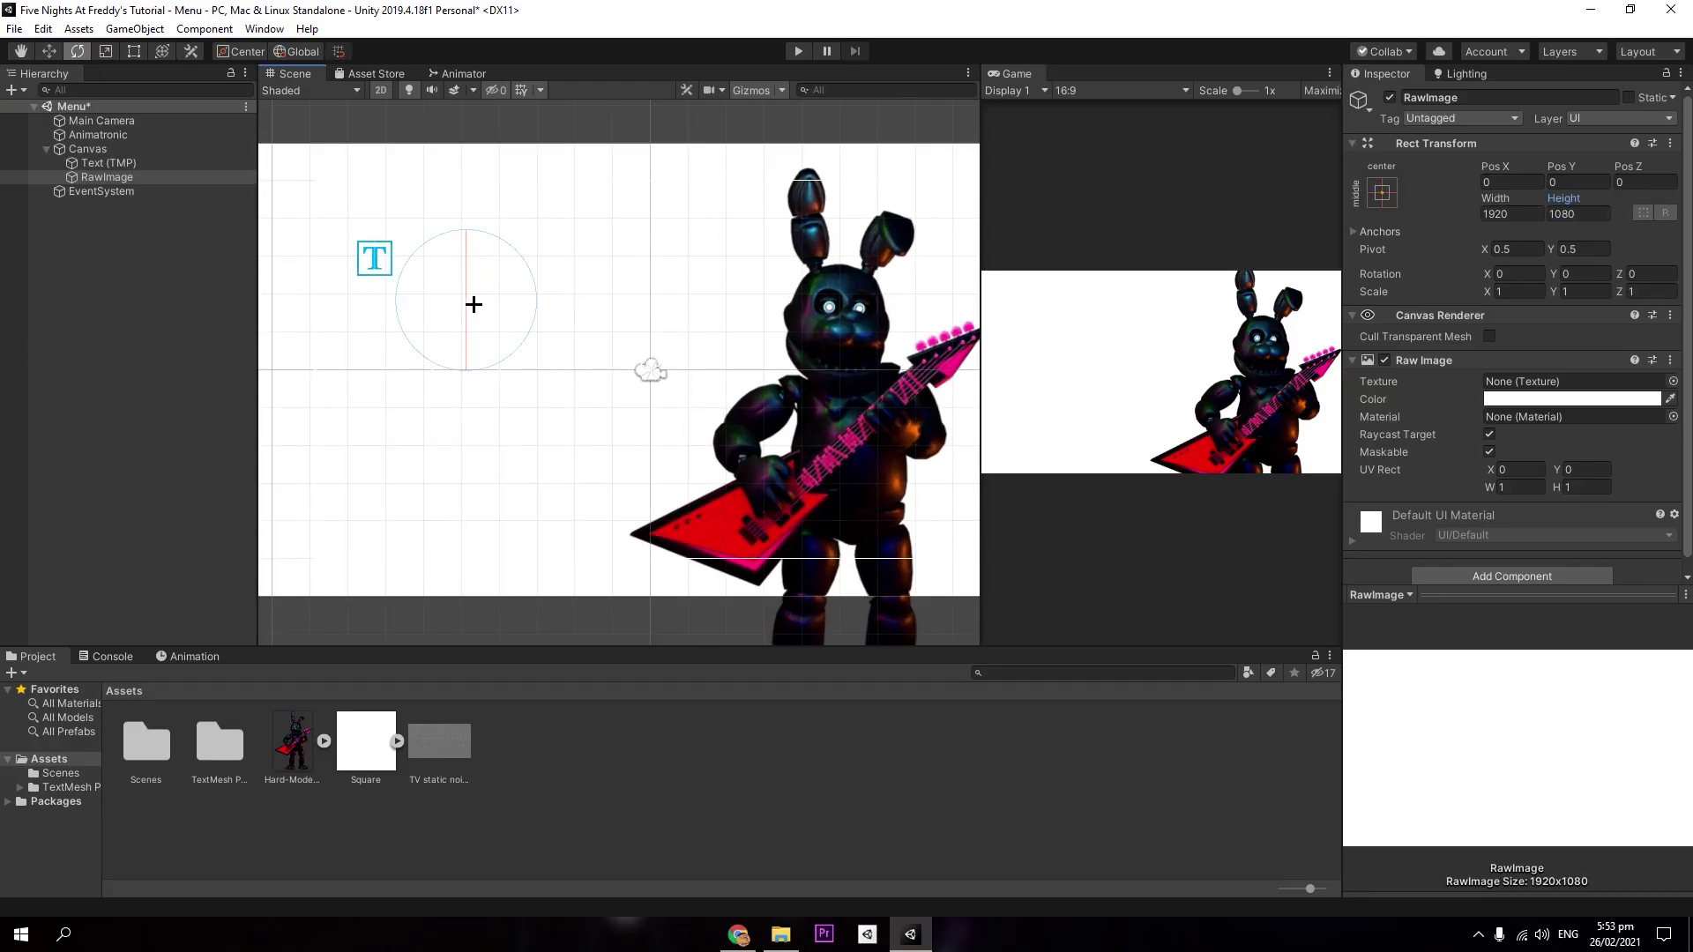
{"action": "type", "text": "r"}
Step: Scale the raw image uniformly to about 0.87 and place it at about X 7, Y -11 so it covers the canvas
{"action": "mouse_move", "coordinate": [467, 300]}
{"action": "left_mouse_down"}
{"action": "mouse_move", "coordinate": [415, 309]}
{"action": "mouse_move", "coordinate": [461, 310]}
{"action": "left_mouse_up"}
{"action": "scroll", "coordinate": [461, 310], "scroll_direction": "down", "scroll_amount": 6}
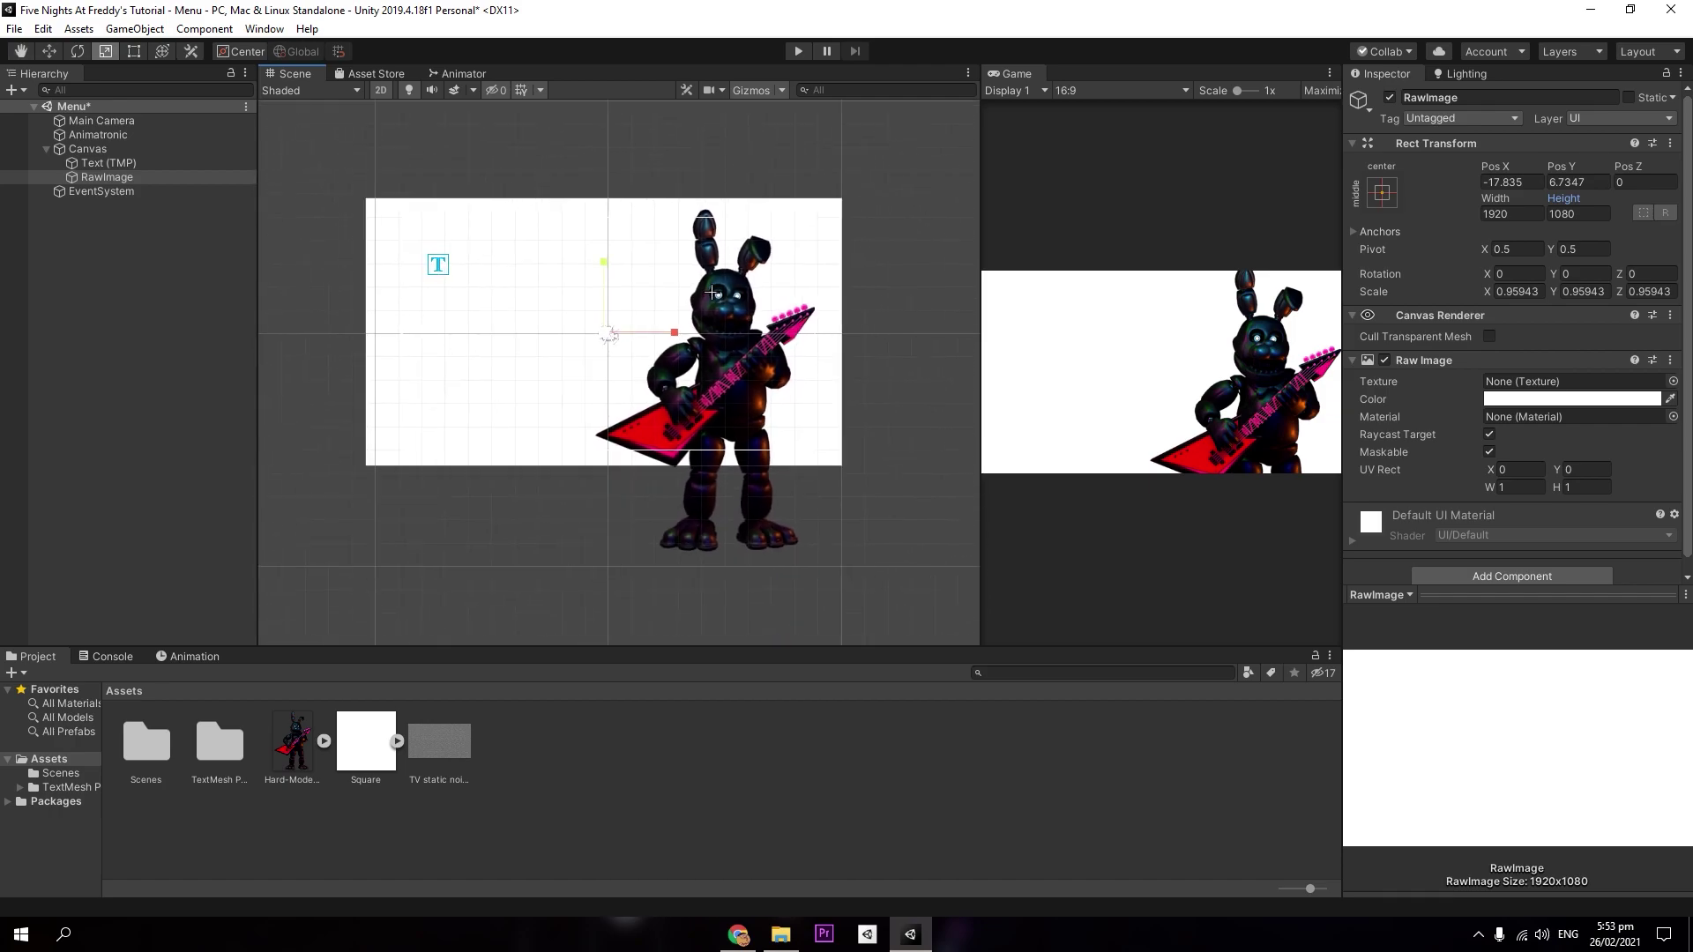
{"action": "left_click_drag", "start_coordinate": [677, 332], "coordinate": [621, 329]}
{"action": "key", "text": "ctrl+z"}
{"action": "key", "text": "w"}
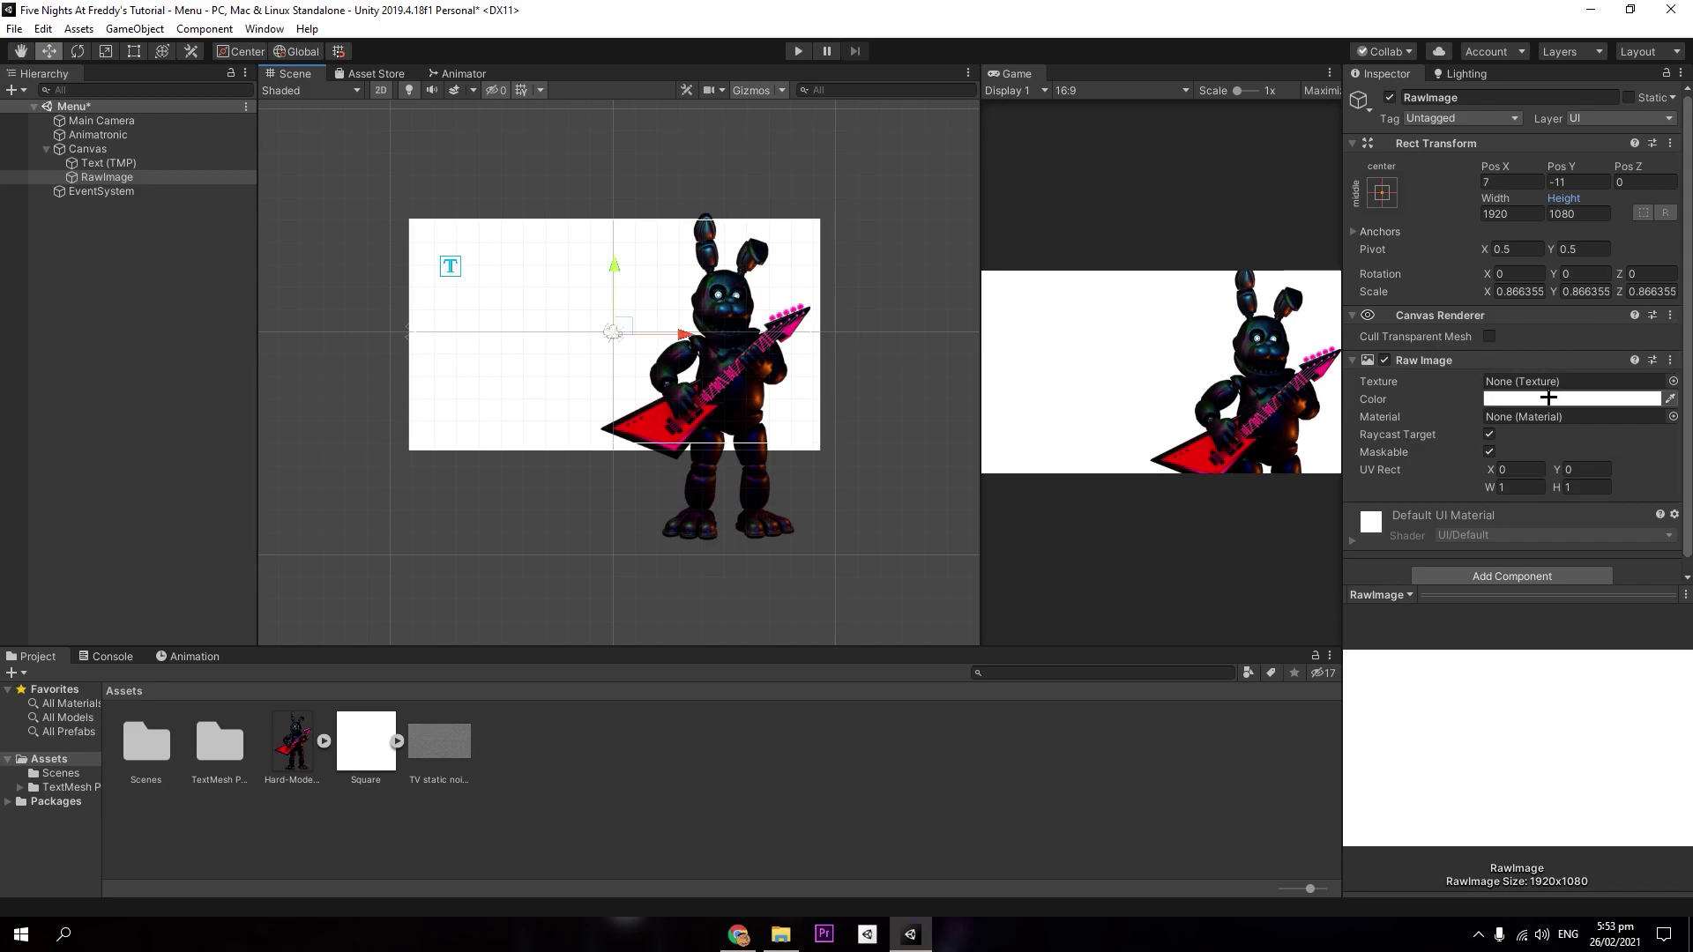
Step: Make the raw image's color semi-transparent with an alpha of about 69
{"action": "left_click", "coordinate": [1564, 398]}
{"action": "mouse_move", "coordinate": [490, 551]}
{"action": "left_mouse_down"}
{"action": "mouse_move", "coordinate": [451, 549]}
{"action": "mouse_move", "coordinate": [469, 551]}
{"action": "left_mouse_up"}
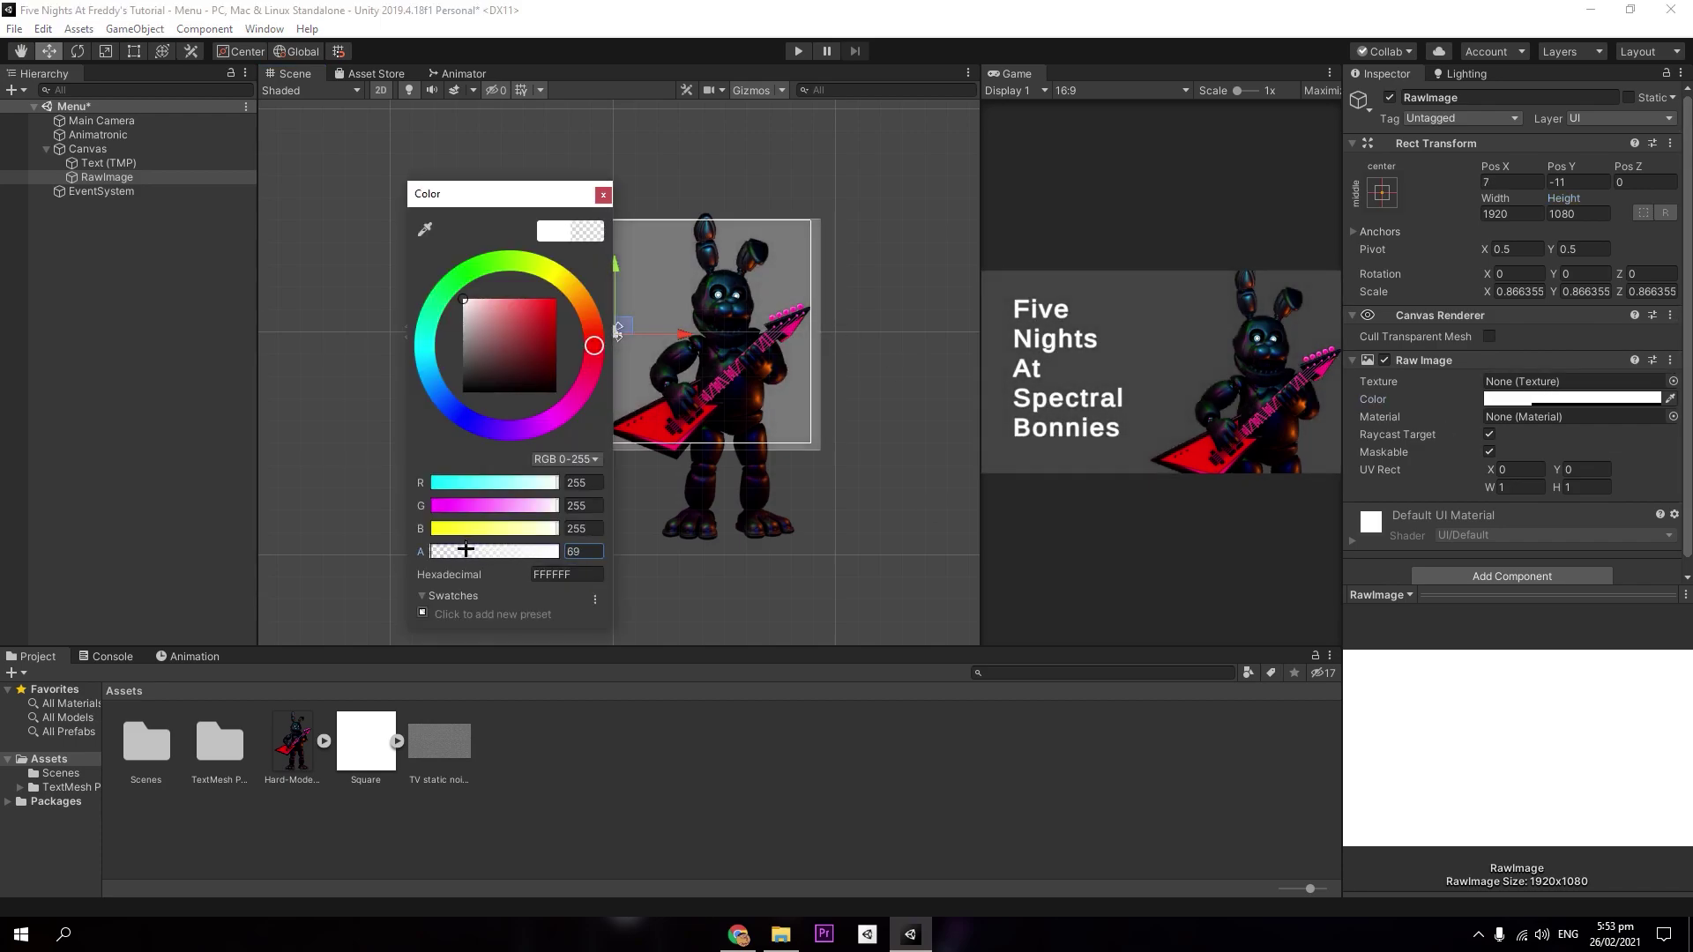
{"action": "left_click", "coordinate": [603, 194]}
{"action": "scroll", "coordinate": [555, 272], "scroll_direction": "up", "scroll_amount": 3}
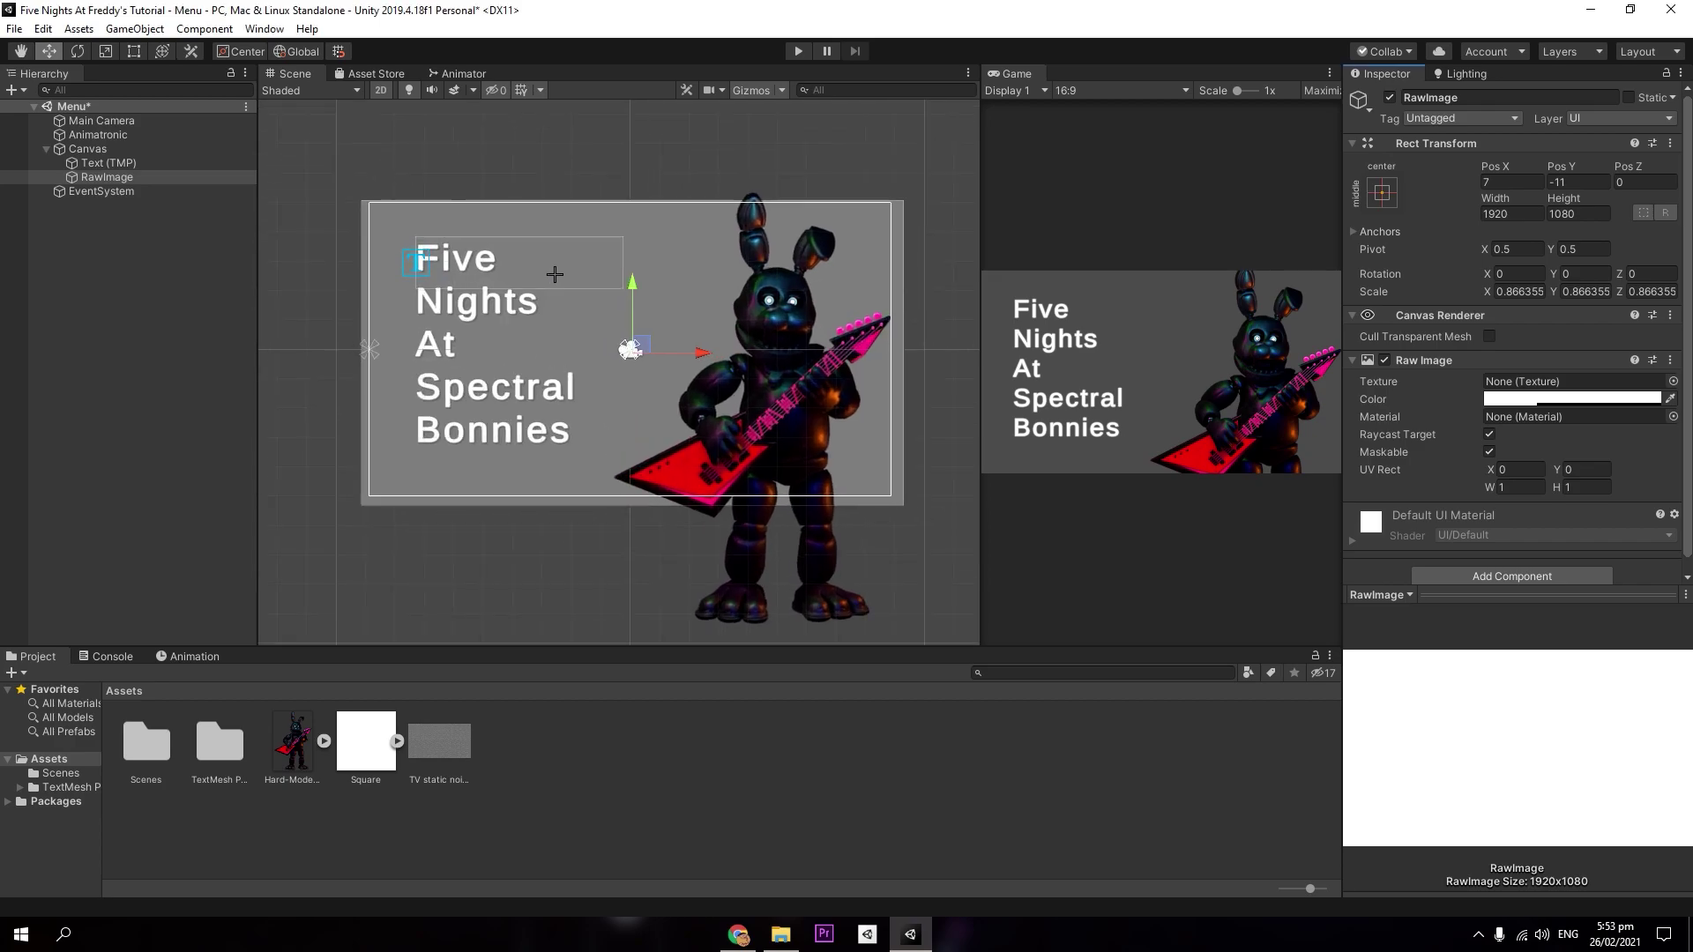
Step: Create a Custom Render Texture in the Assets folder and name it Static
{"action": "right_click", "coordinate": [513, 880]}
{"action": "right_click", "coordinate": [469, 848]}
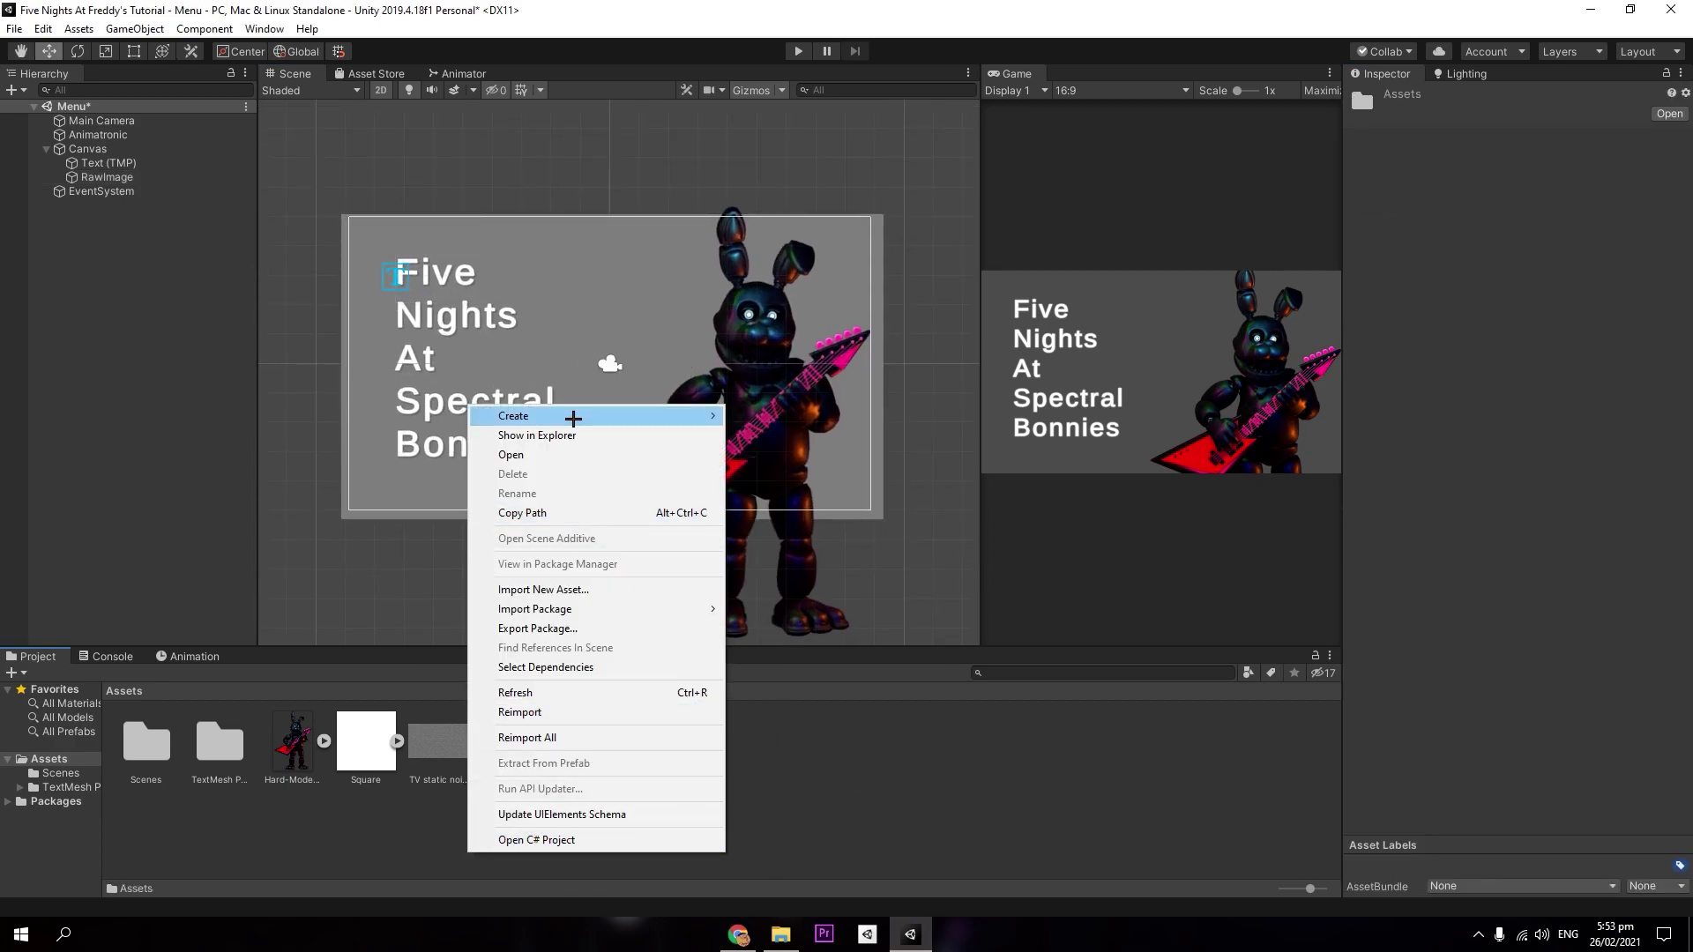
{"action": "mouse_move", "coordinate": [674, 419]}
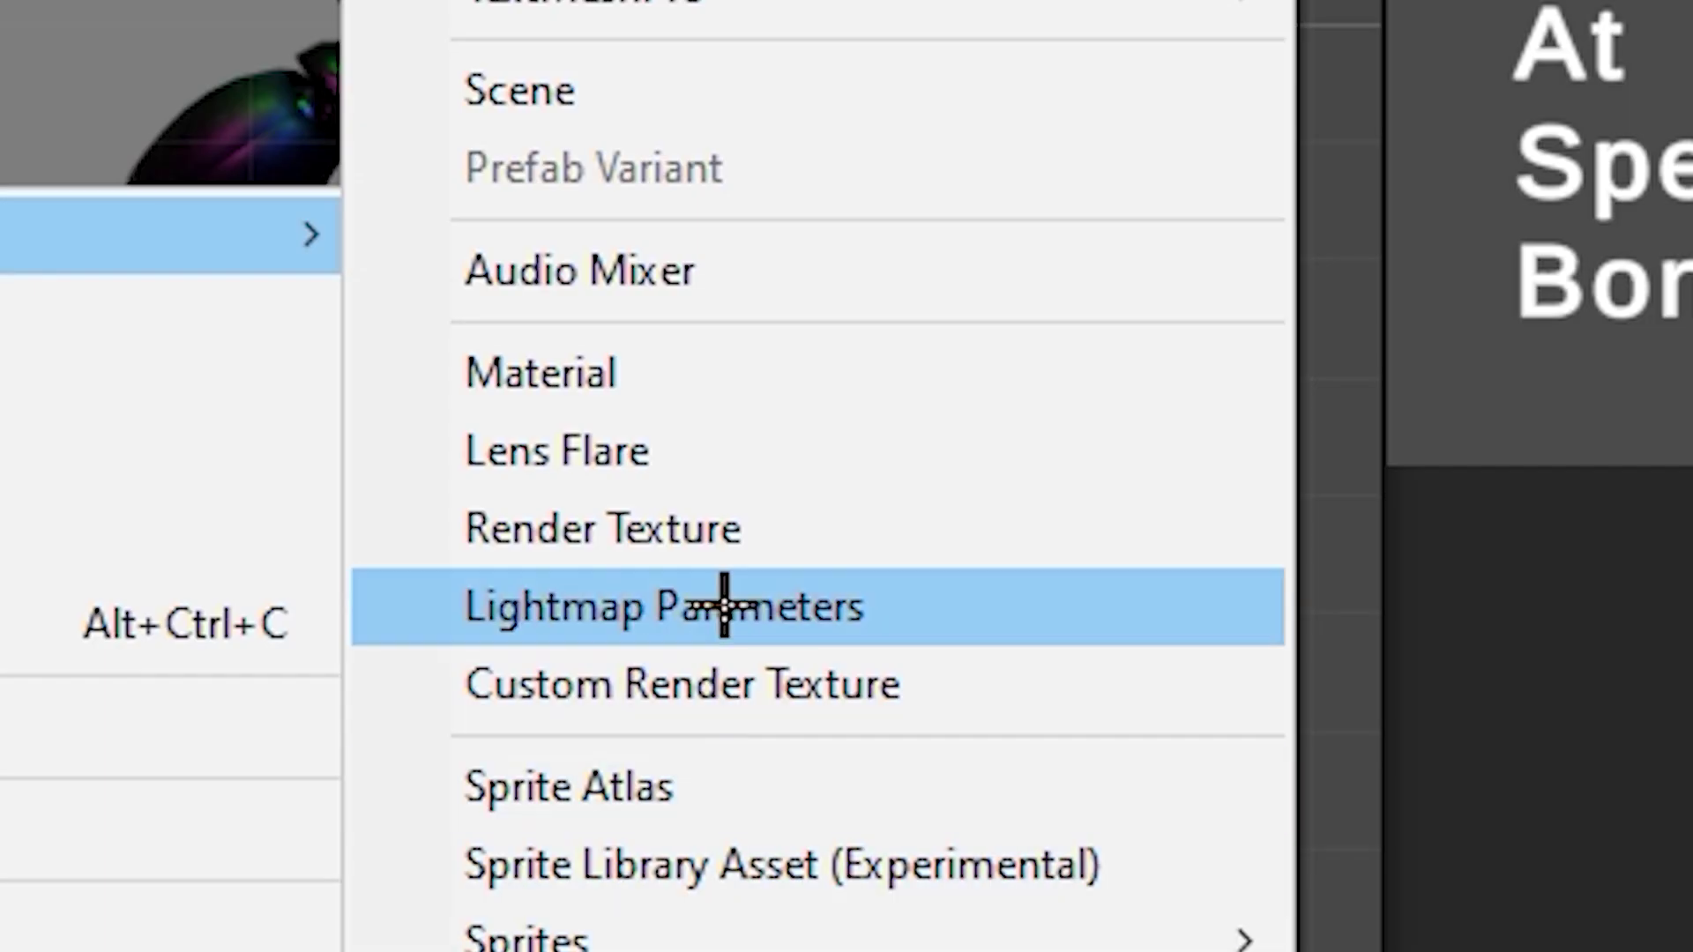
{"action": "left_click", "coordinate": [811, 528]}
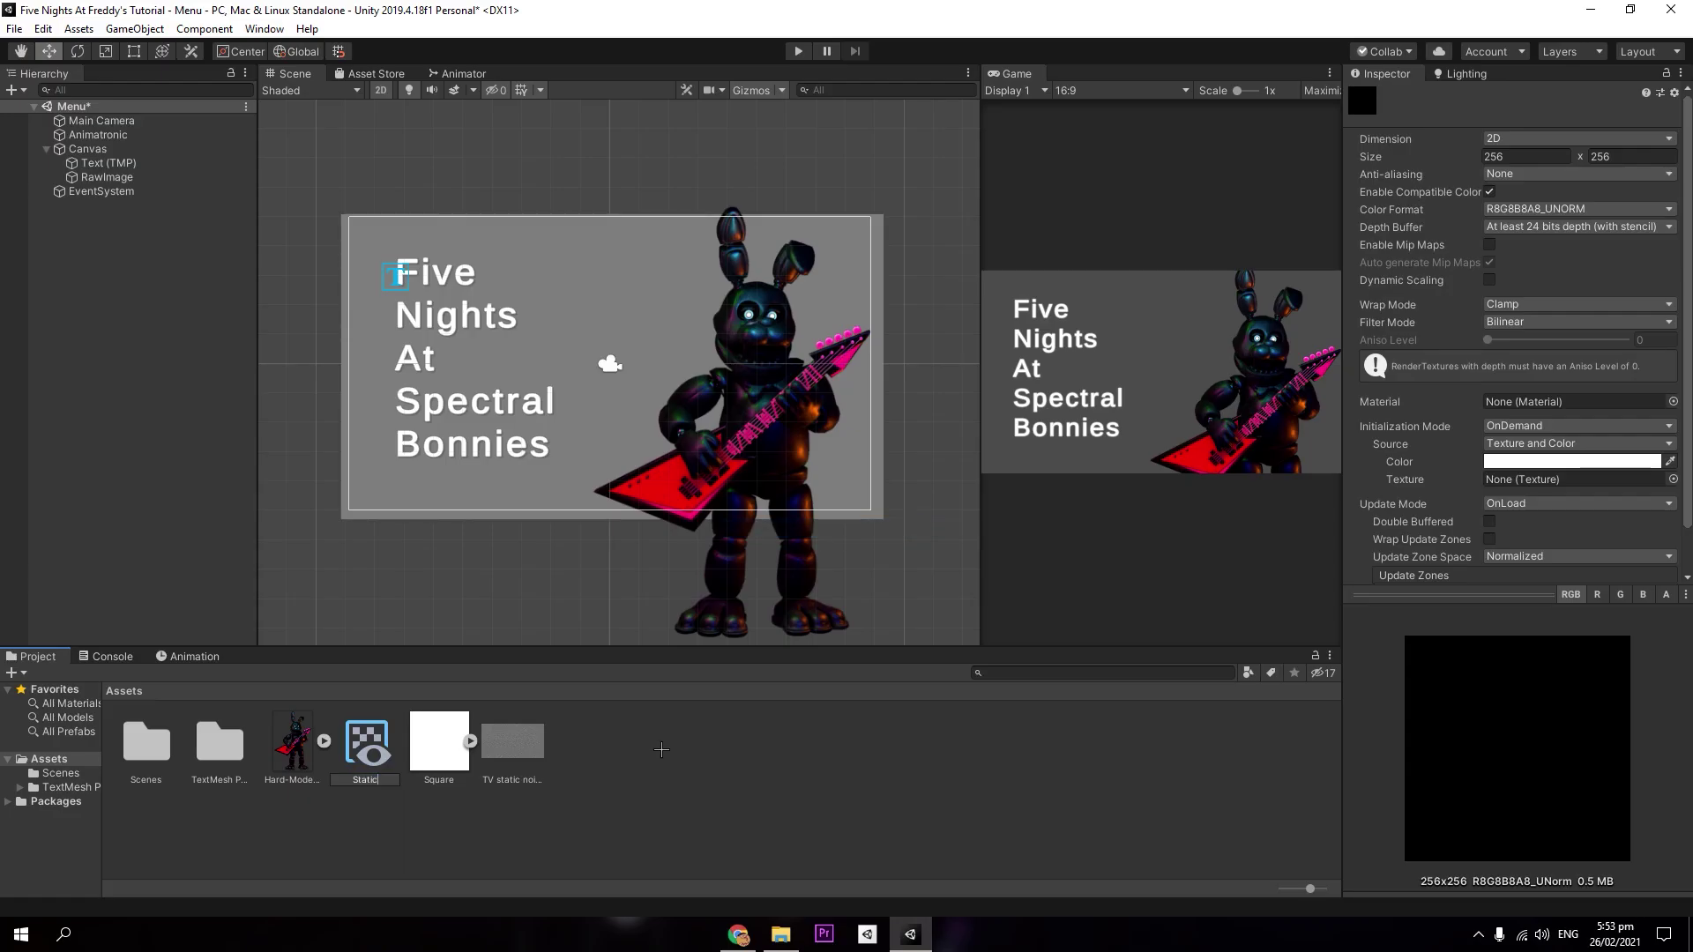